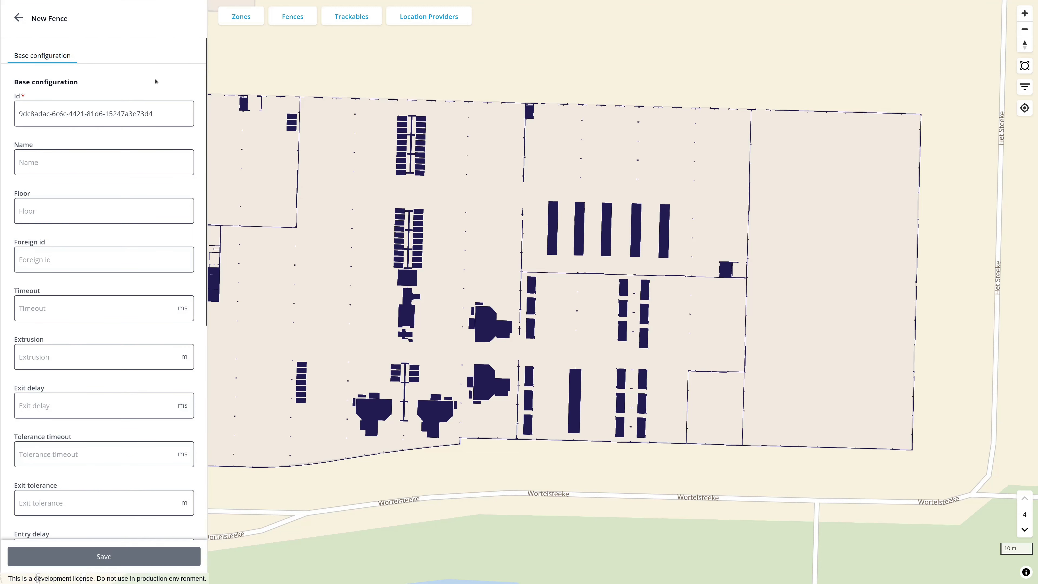
Name the new fence "Storage Area"
triple_click(143, 113)
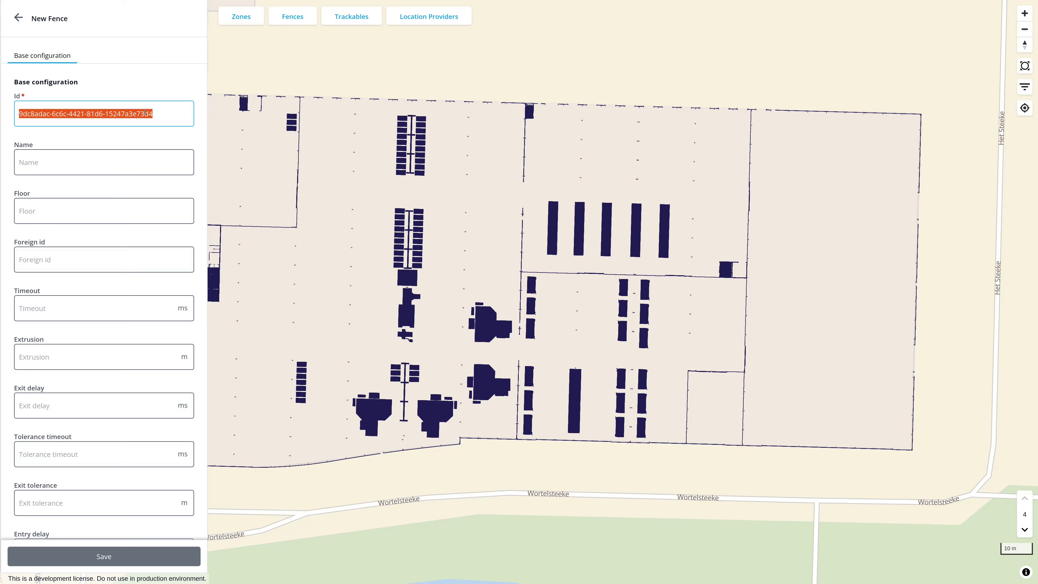
left_click(106, 161)
type("S")
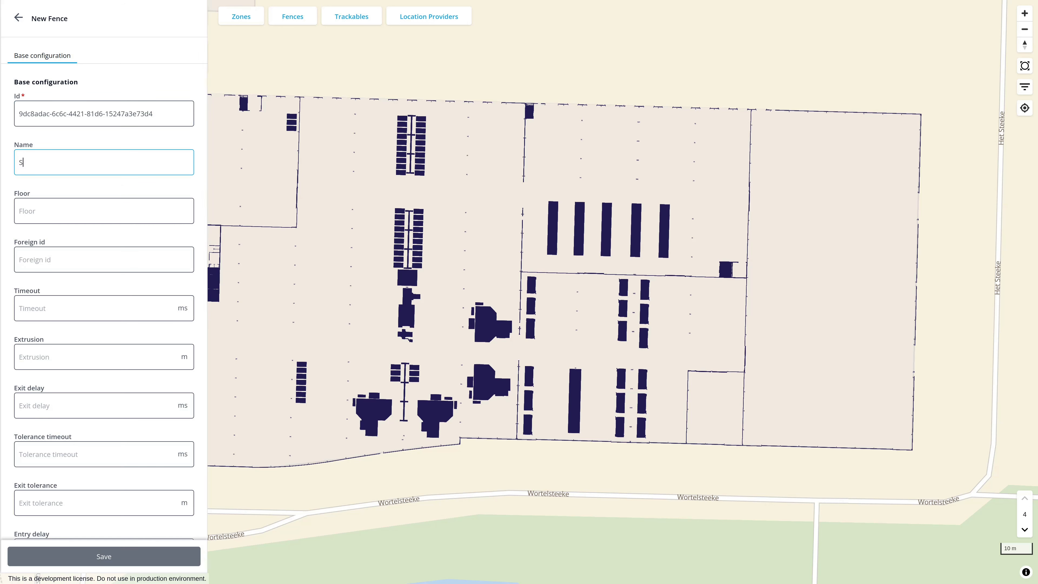
type("torage Area")
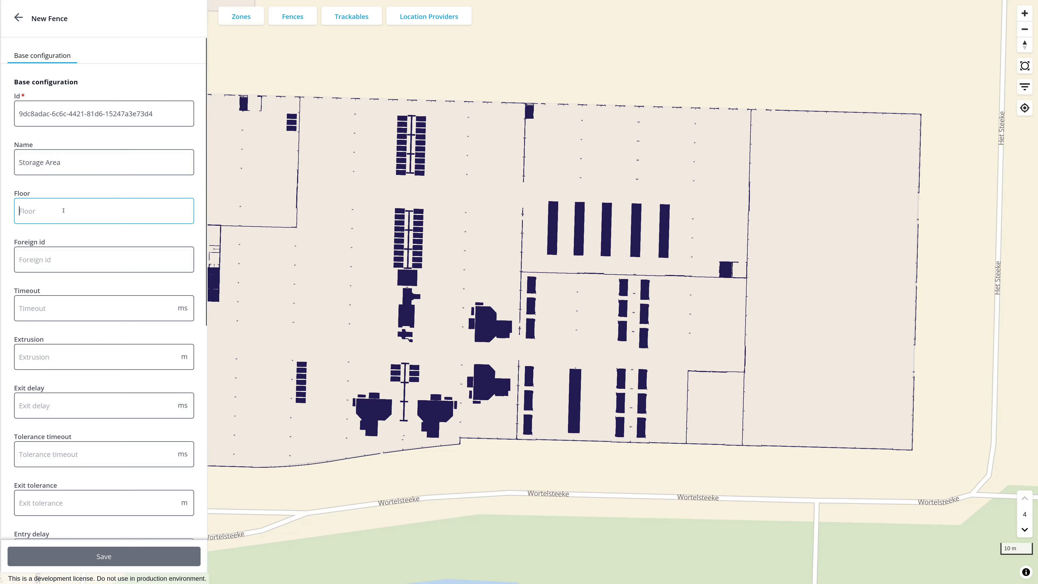
left_click(63, 210)
left_click(200, 243)
Set the Storage Area fence's extrusion to 2 m
scroll(200, 244, "down", 2)
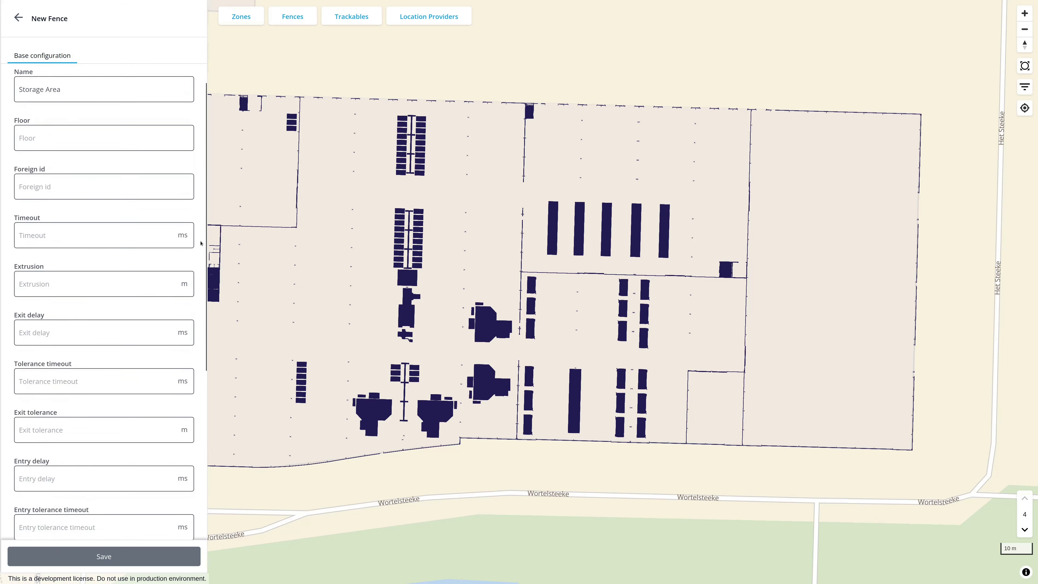
scroll(201, 243, "down", 2)
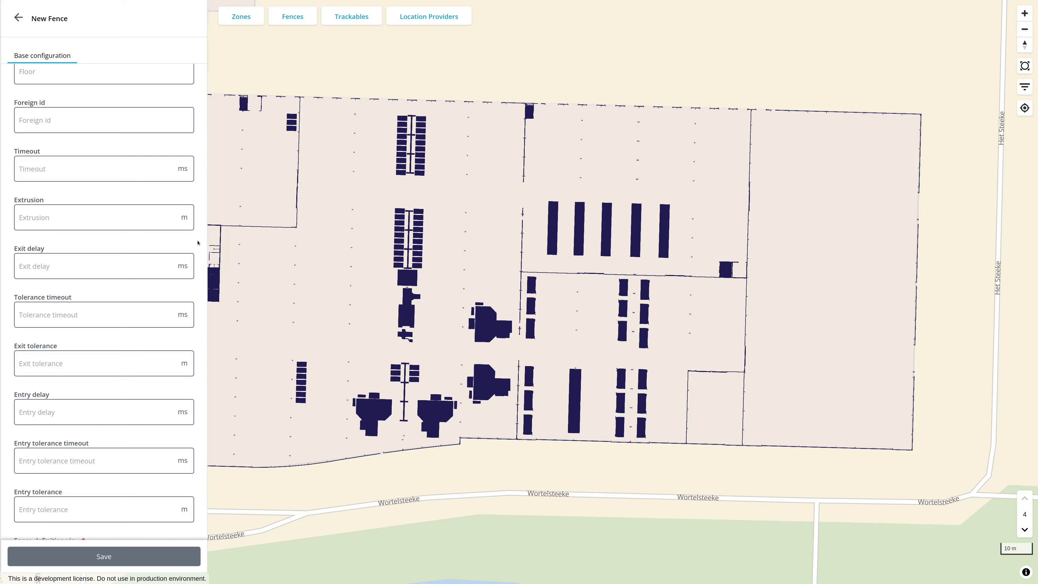
left_click(137, 213)
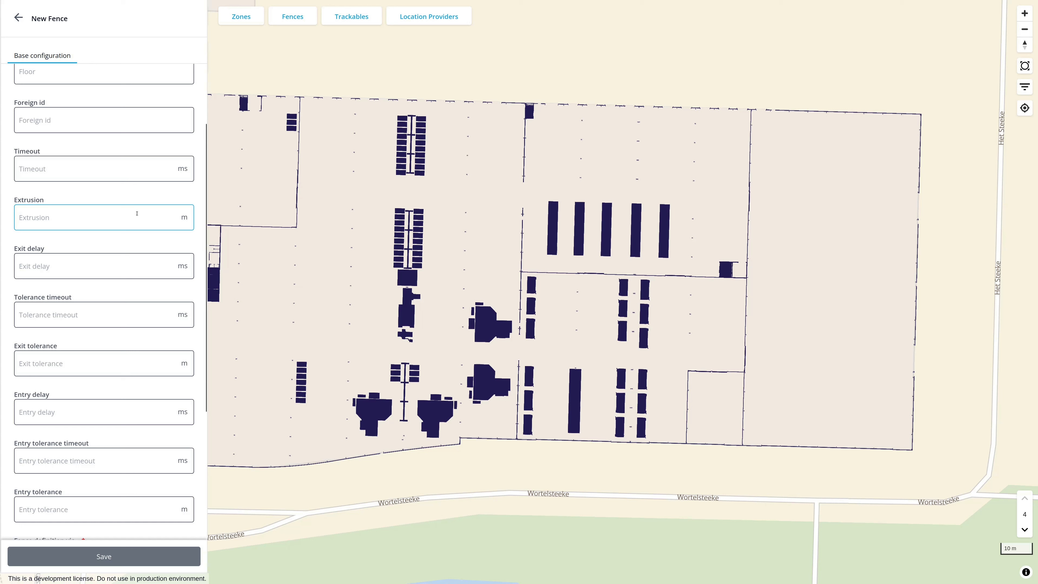
type("2")
left_click(199, 253)
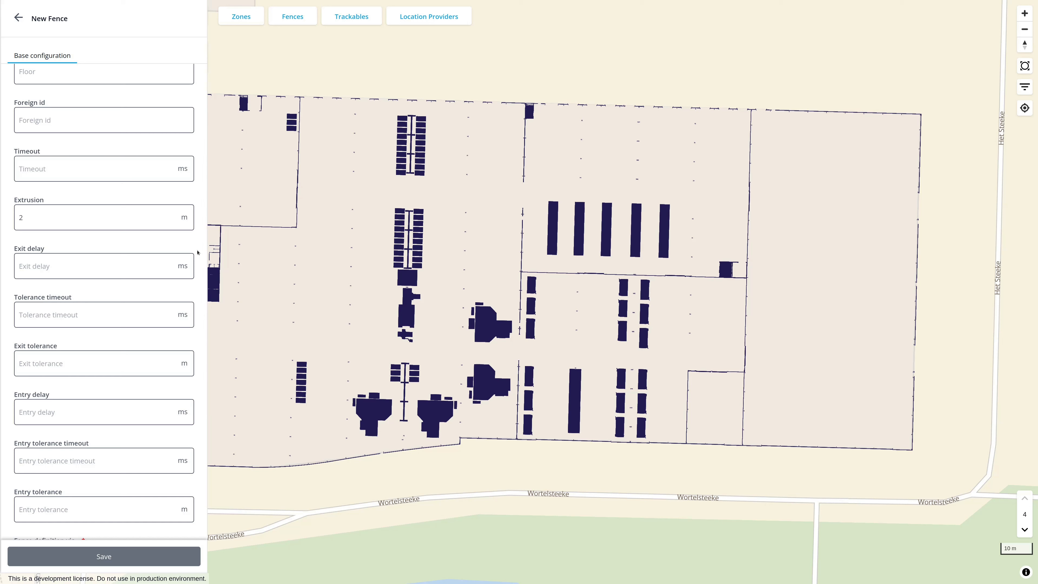
Define the fence via the polygon option "Extent based geometries (height / width)"
scroll(197, 253, "down", 5)
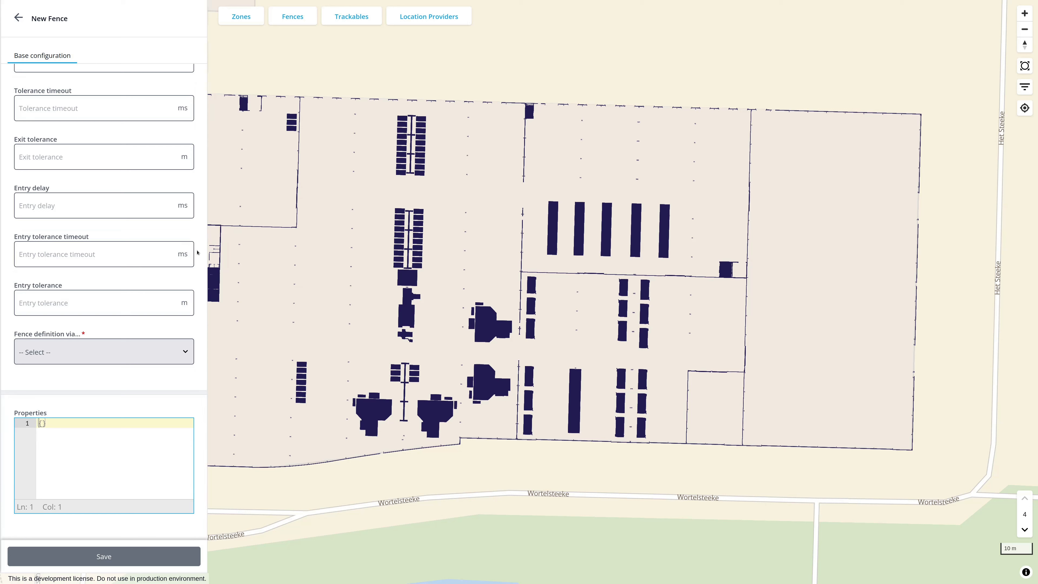
left_click(180, 352)
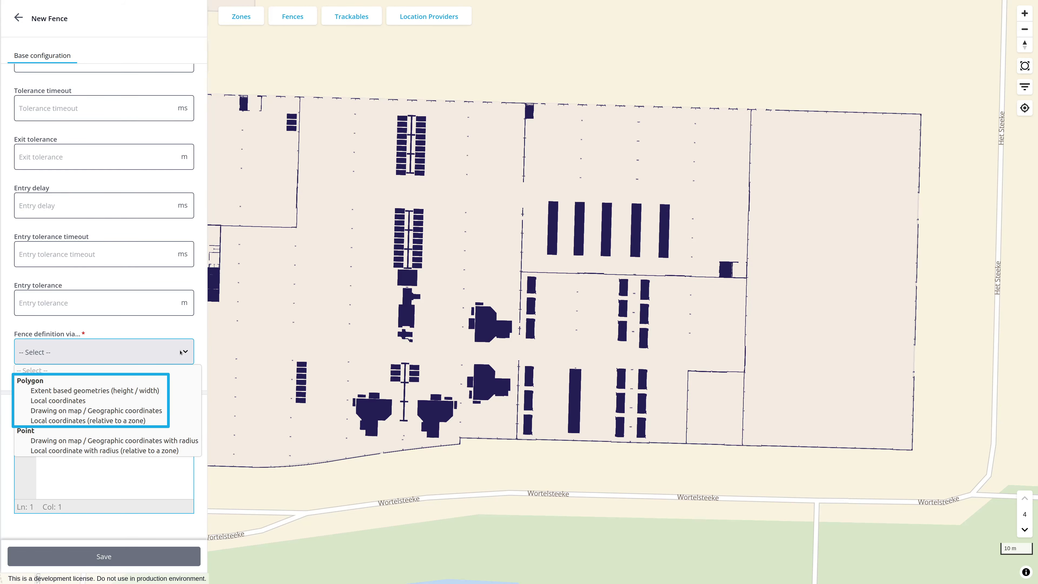
left_click(182, 391)
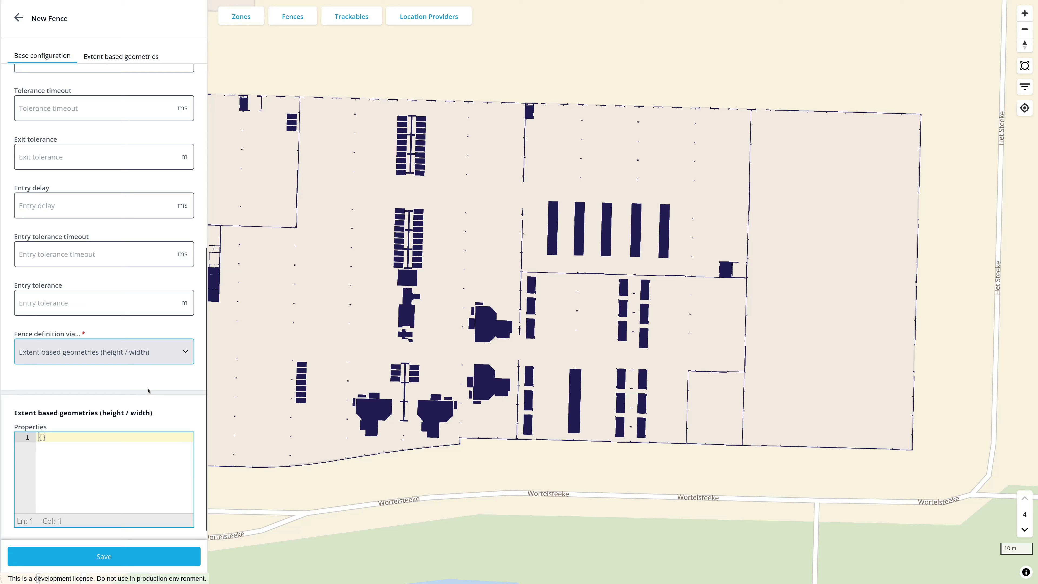
Set the fence's height to 30 m, its width to 50 m and its rotation to 5°
scroll(200, 404, "down", 6)
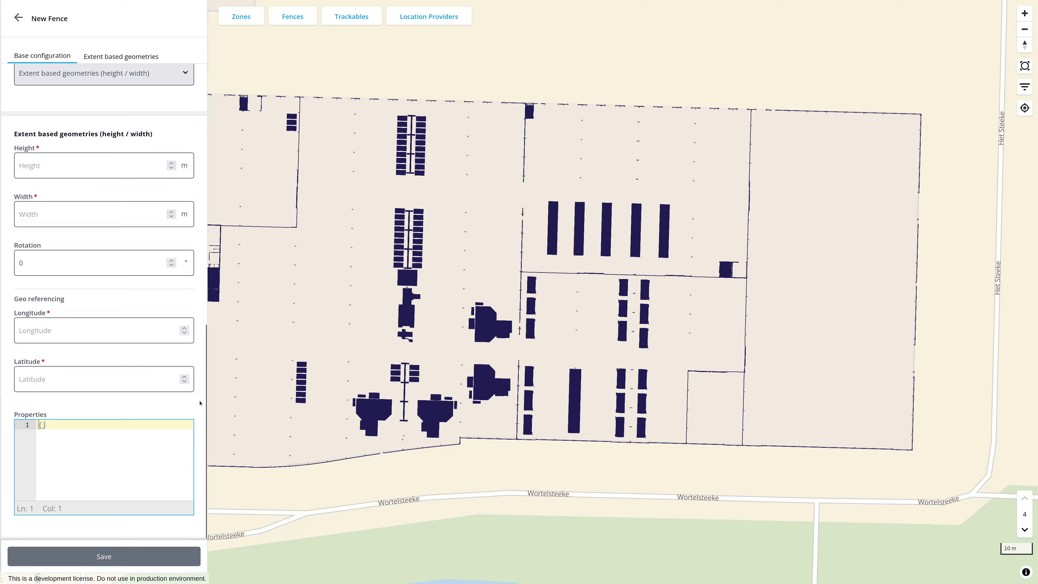
left_click(82, 166)
type("30")
key("Tab")
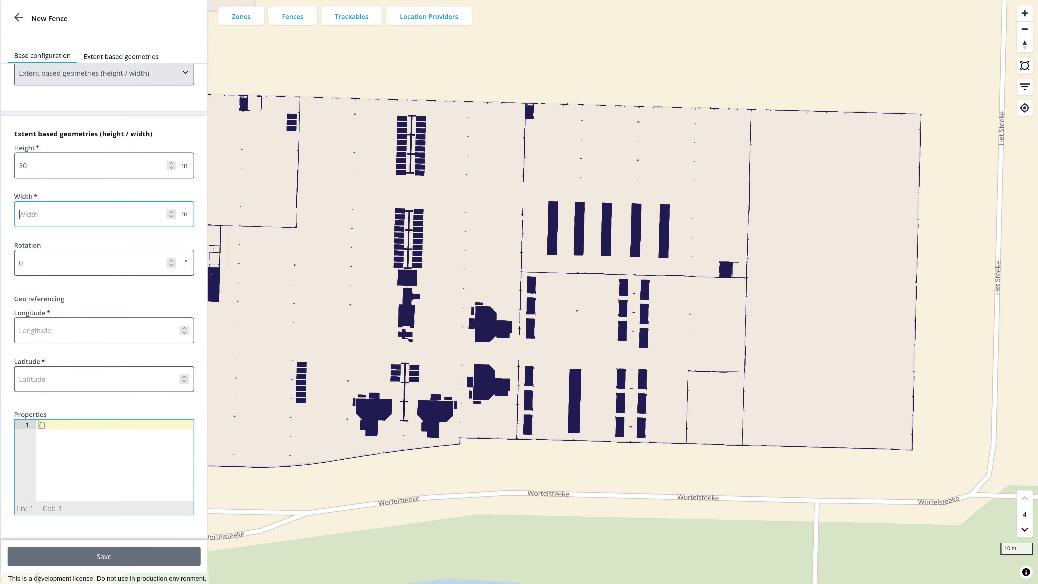
type("50")
key("Tab")
type("5")
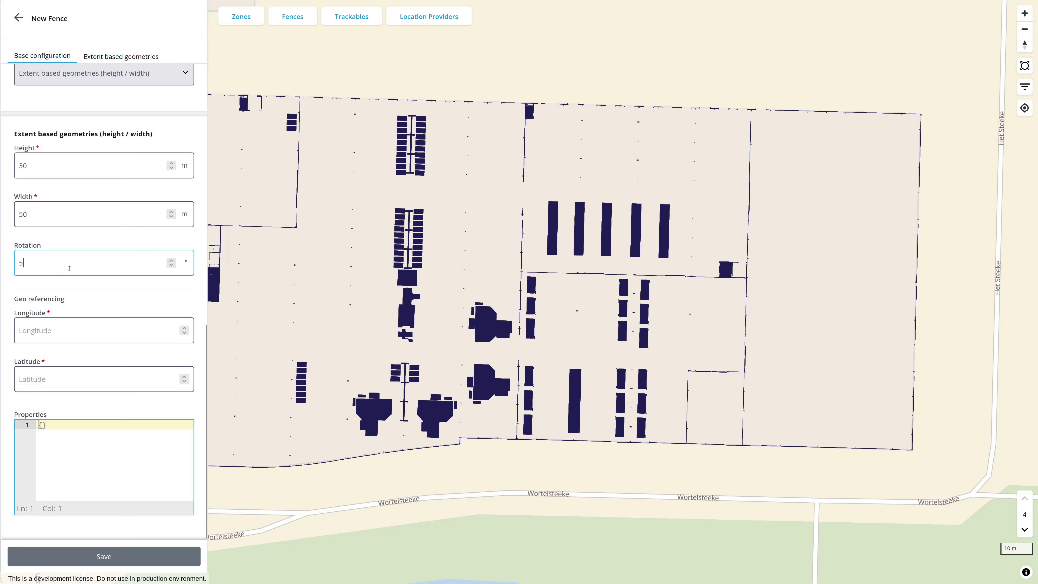
Place the fence on the map, centred on the middle of the five long vertical racks
left_click(609, 227)
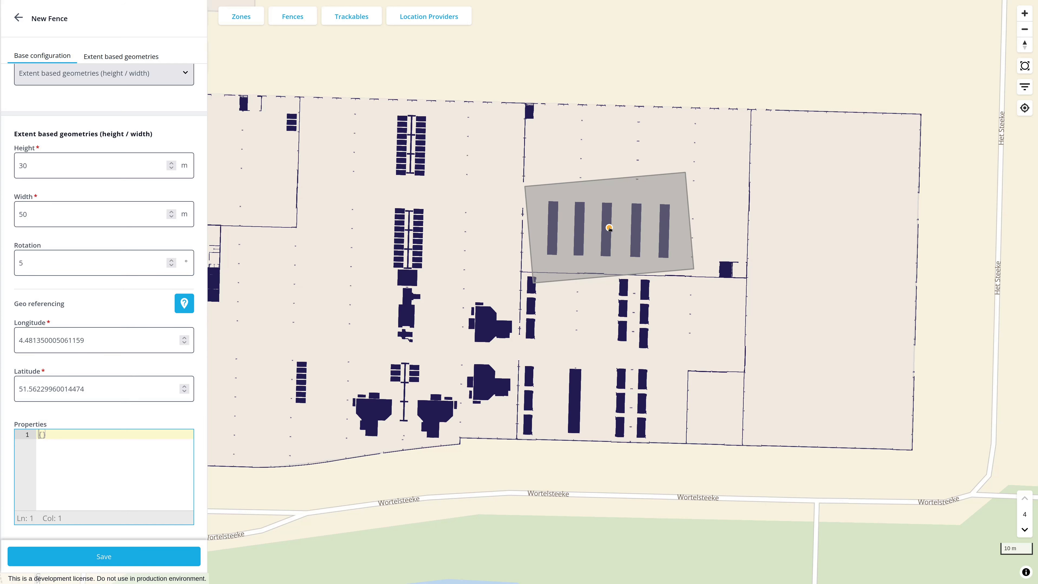
left_click(598, 300)
left_click(609, 229)
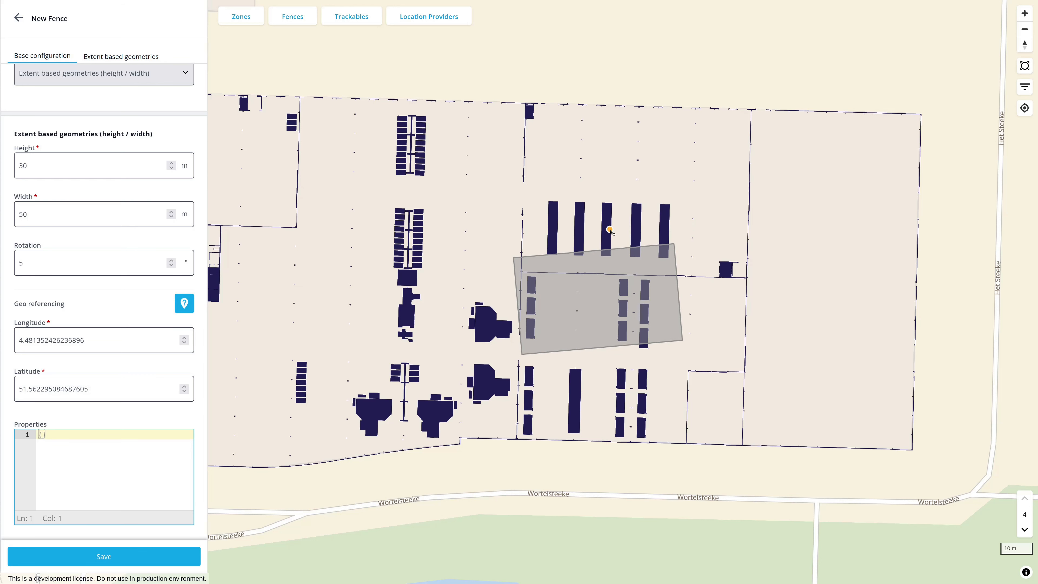
Set the fence's rotation to -1° to align it with the racks
left_click(20, 263)
type("-")
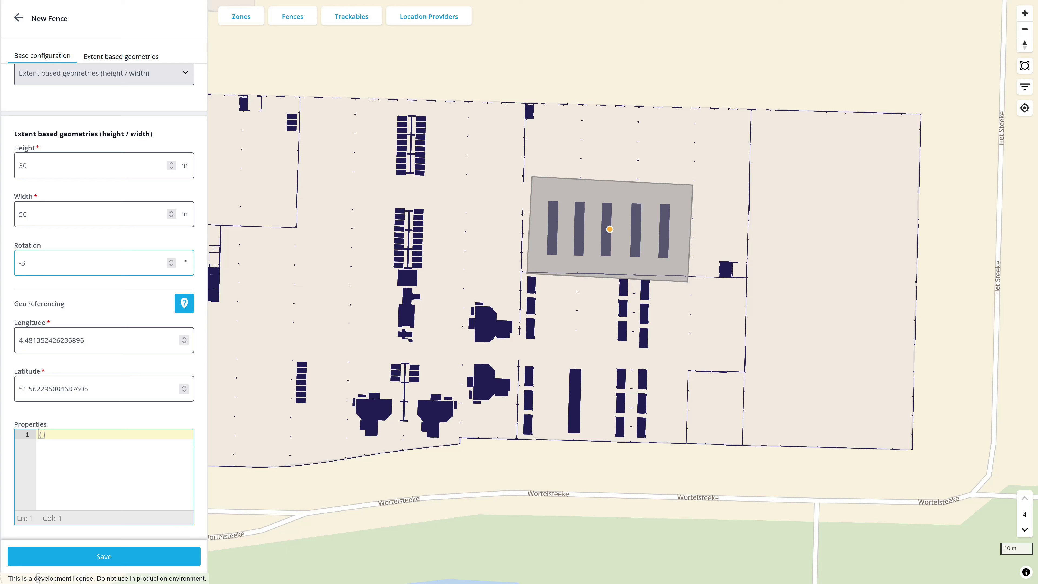
type("1")
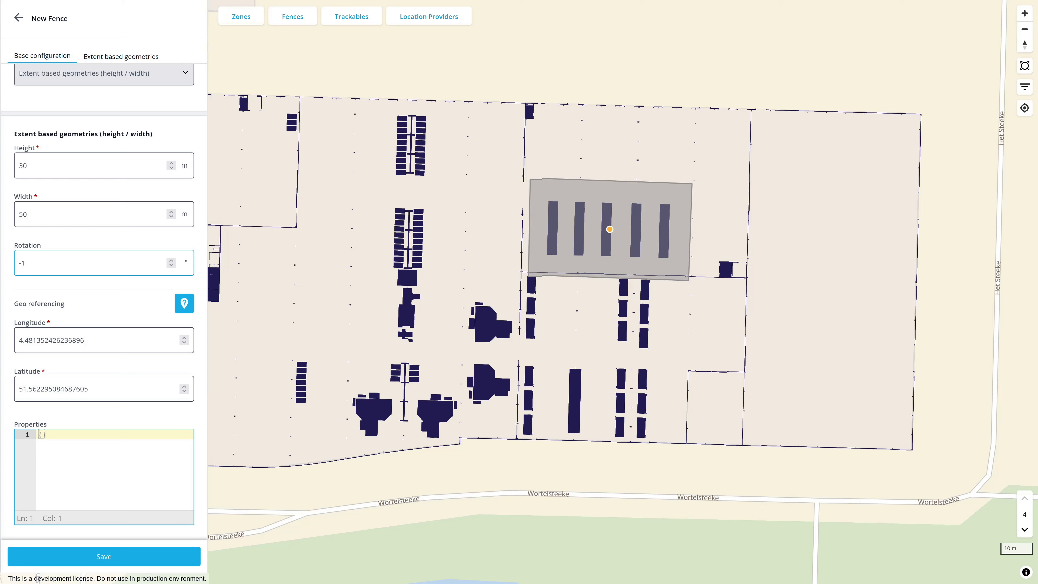
Resize the fence to 20 m height and 40 m width, and save it
double_click(23, 166)
type("20")
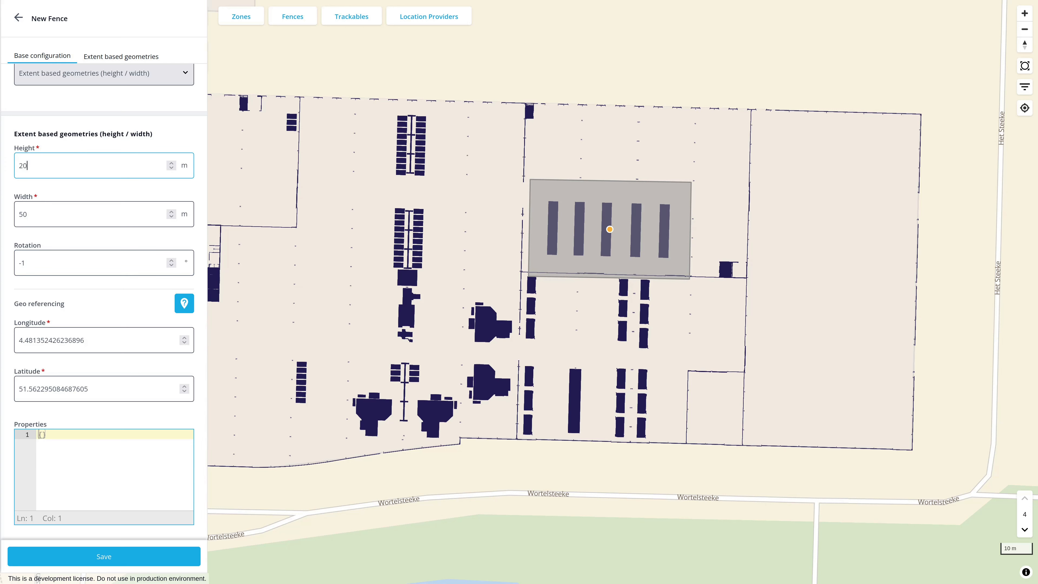
left_click(24, 214)
key("BackSpace")
type("4")
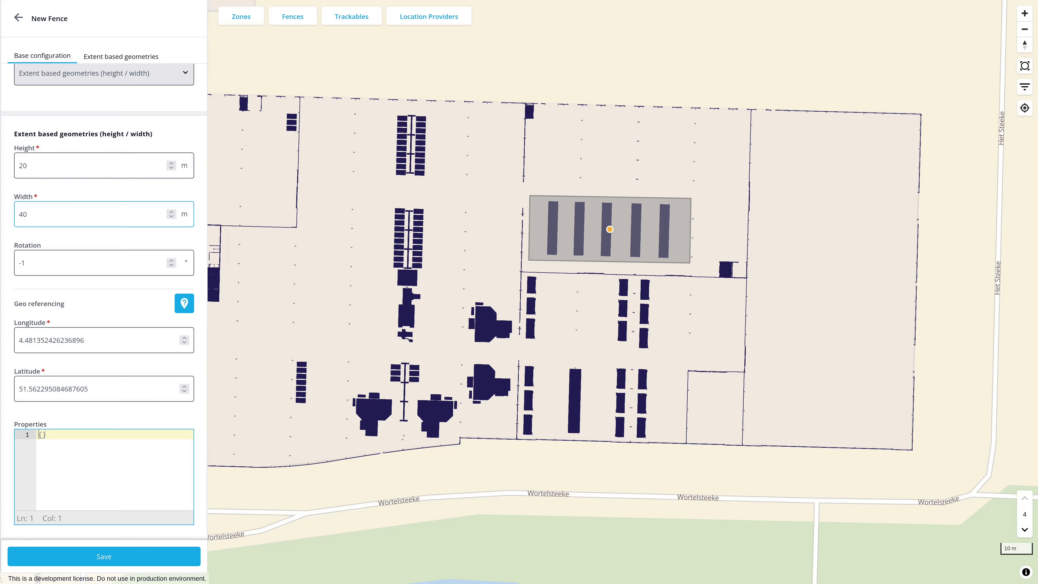
left_click(199, 340)
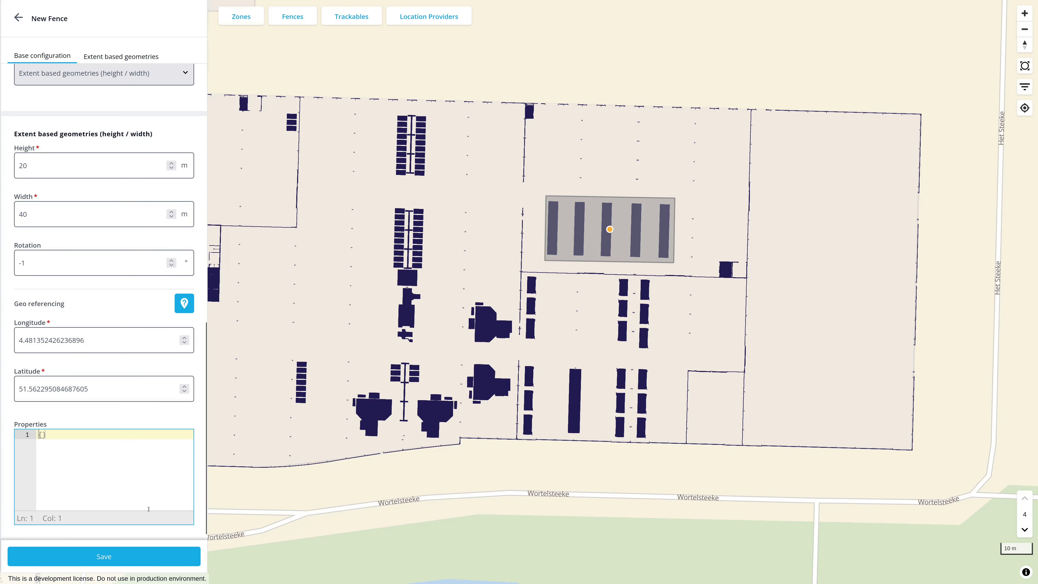
left_click(133, 557)
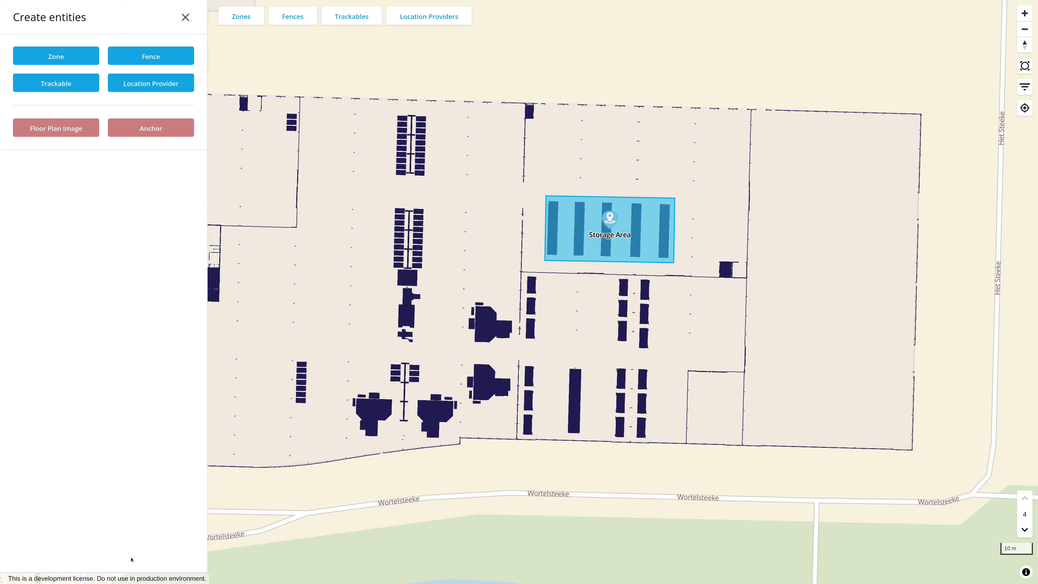
Create another fence and name it "Production Process Area #1"
left_click(148, 56)
left_click(63, 158)
type("Prod")
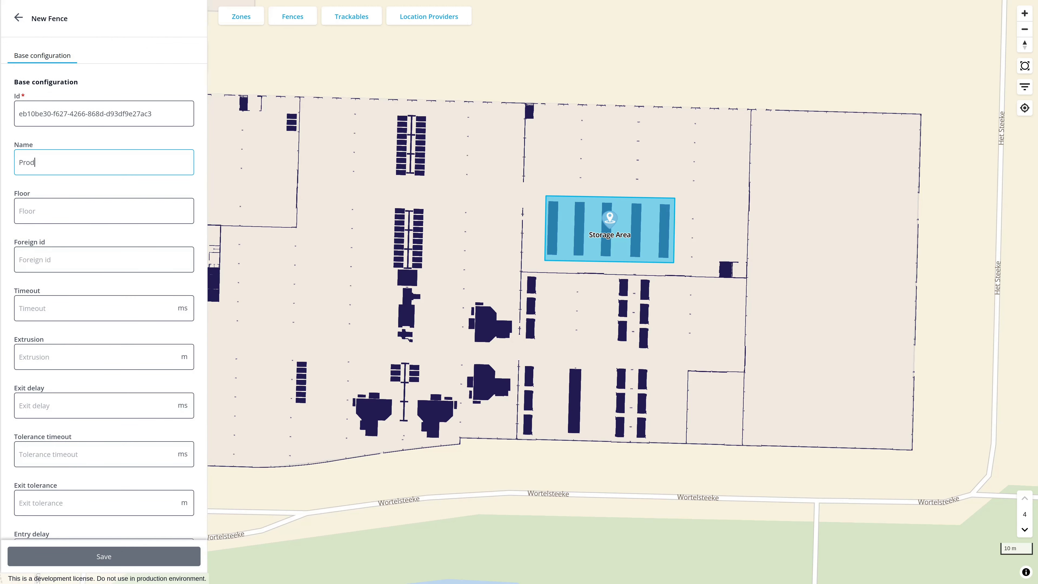
type("uction Process Area #1")
left_click(197, 199)
Define the new fence via the polygon option "Local coordinates"
scroll(197, 199, "down", 4)
scroll(169, 291, "down", 4)
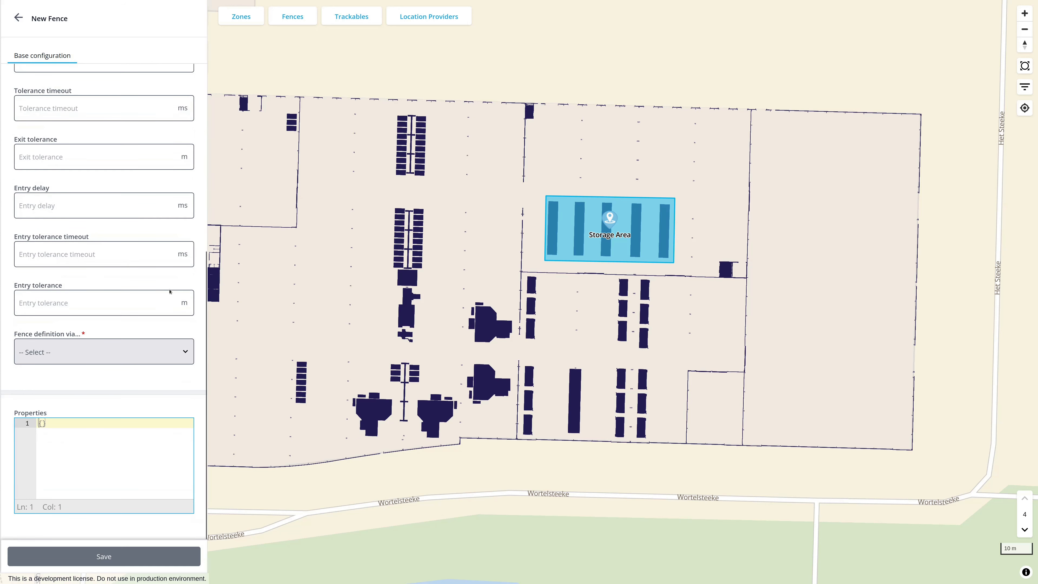
left_click(186, 352)
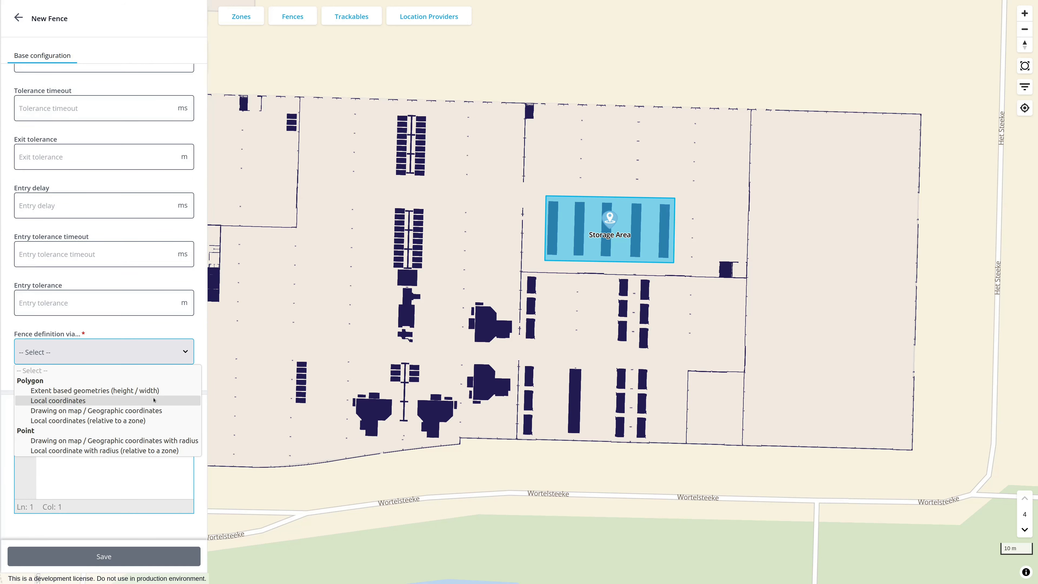
left_click(154, 401)
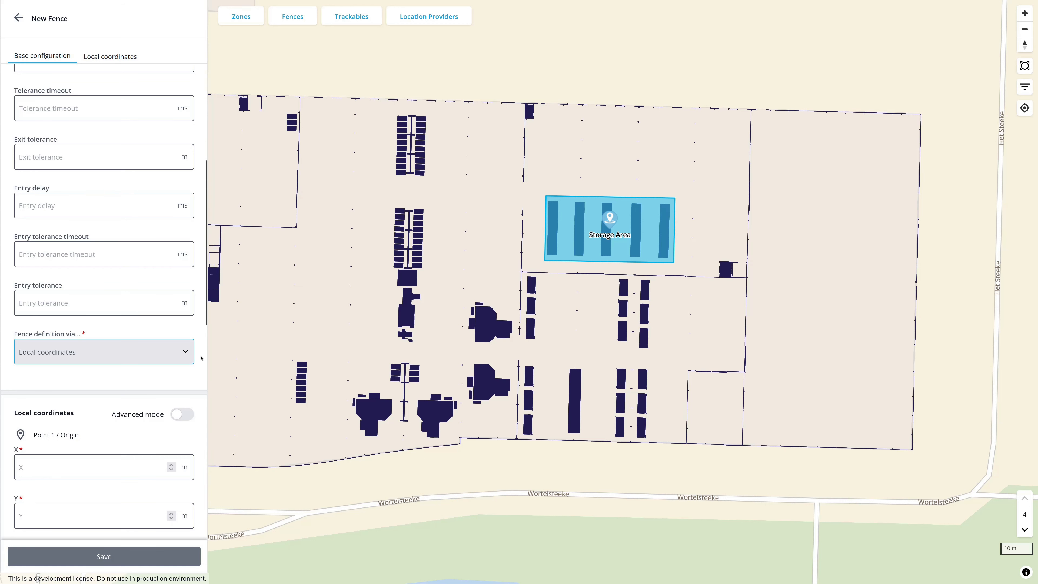
Set the local coordinates of Point 1 / Origin to X 0 m and Y 0 m
scroll(201, 358, "down", 6)
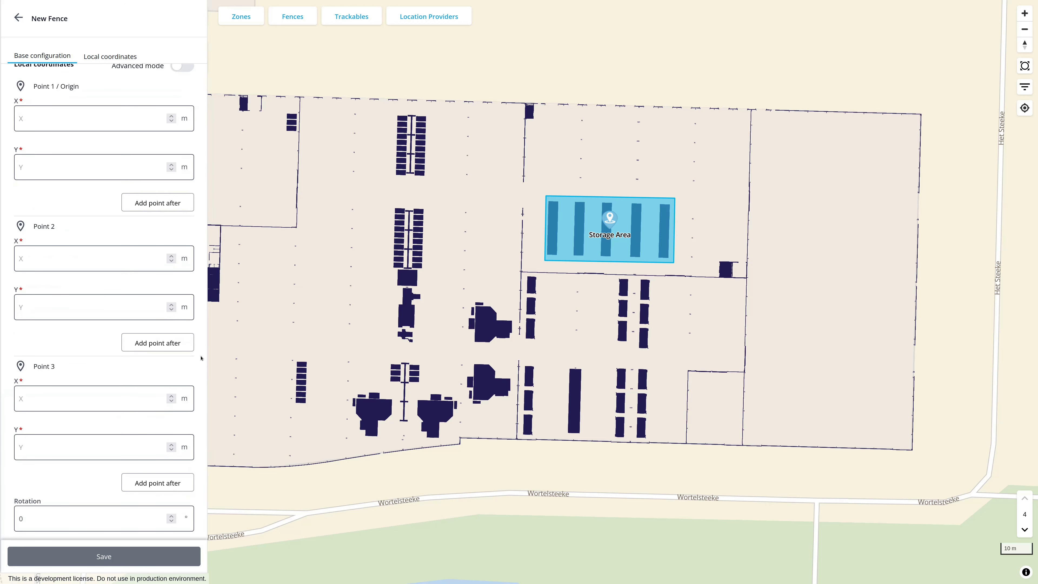
left_click(131, 120)
type("0")
key("Tab")
type("0")
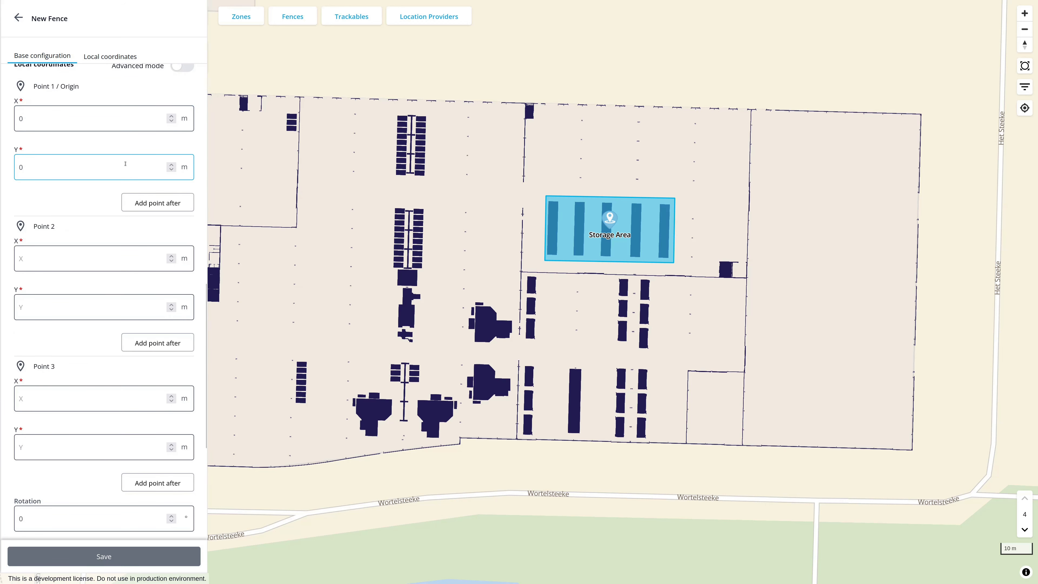
Set the local coordinates of Point 2 to X 15 m and Y 0 m
left_click(102, 251)
type("15")
key("Tab")
type("0")
key("Tab")
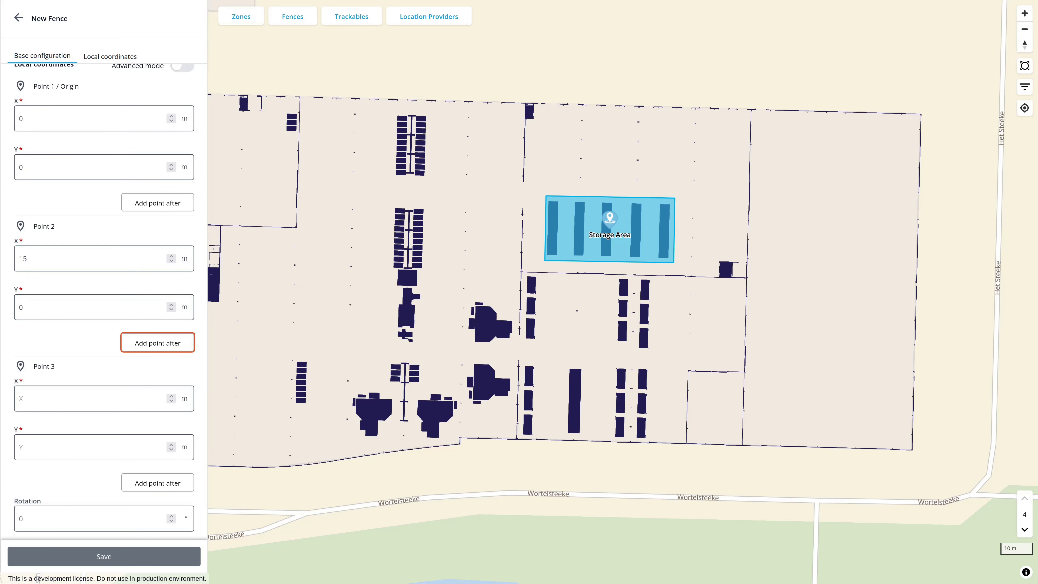
Set the local coordinates of Point 3 to X 15 m and Y -20 m
key("Tab")
type("15")
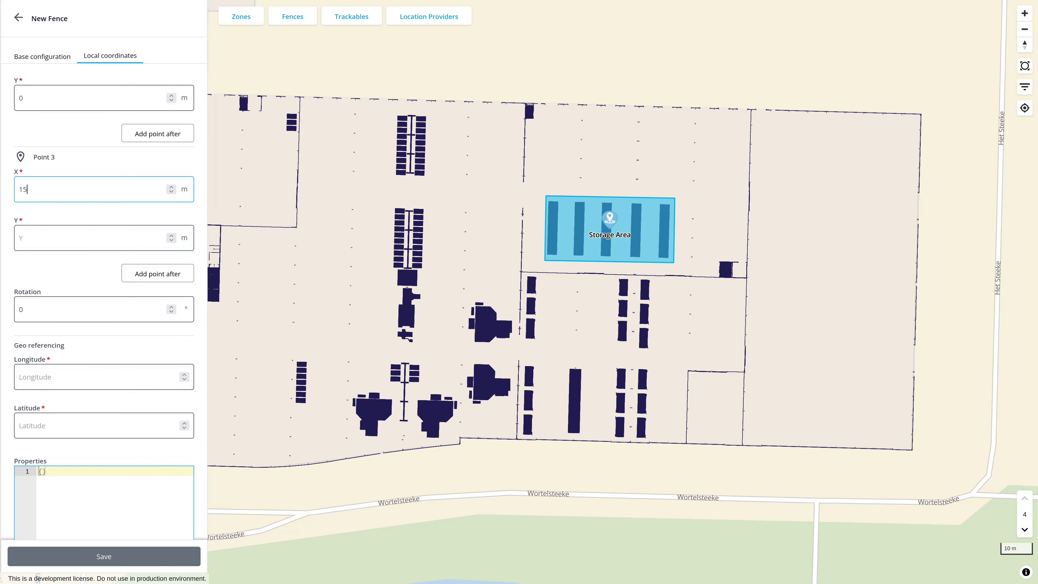
key("Tab")
type("-20")
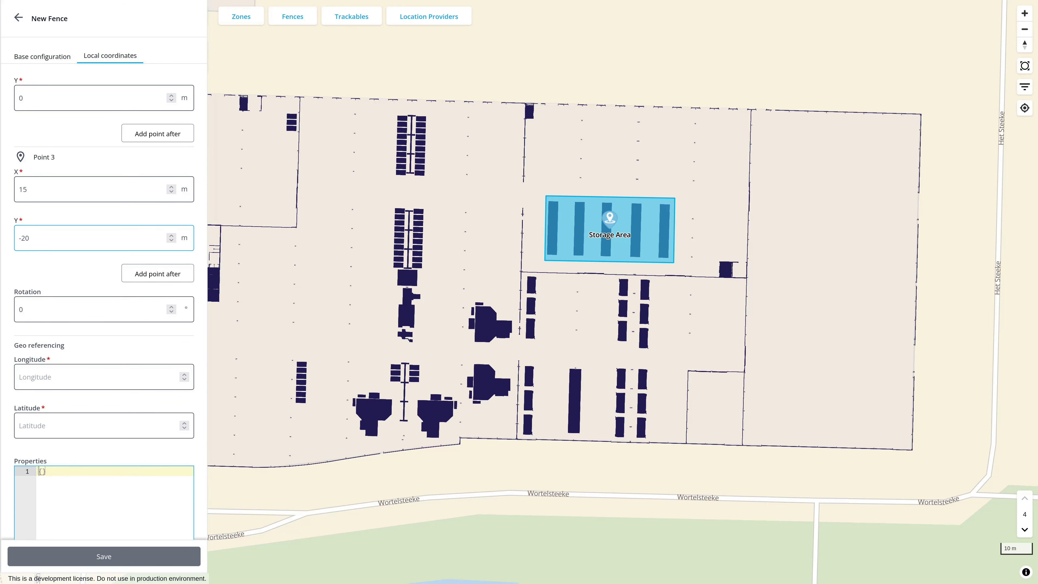
Add a fourth point after Point 3 with local coordinates X 0 m and Y -20 m
left_click(170, 274)
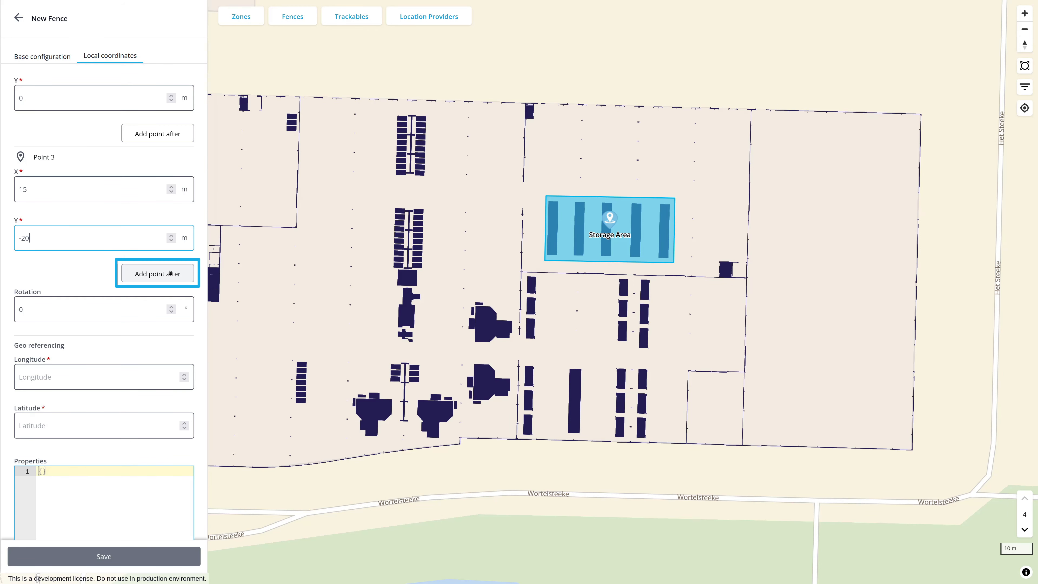
left_click(171, 273)
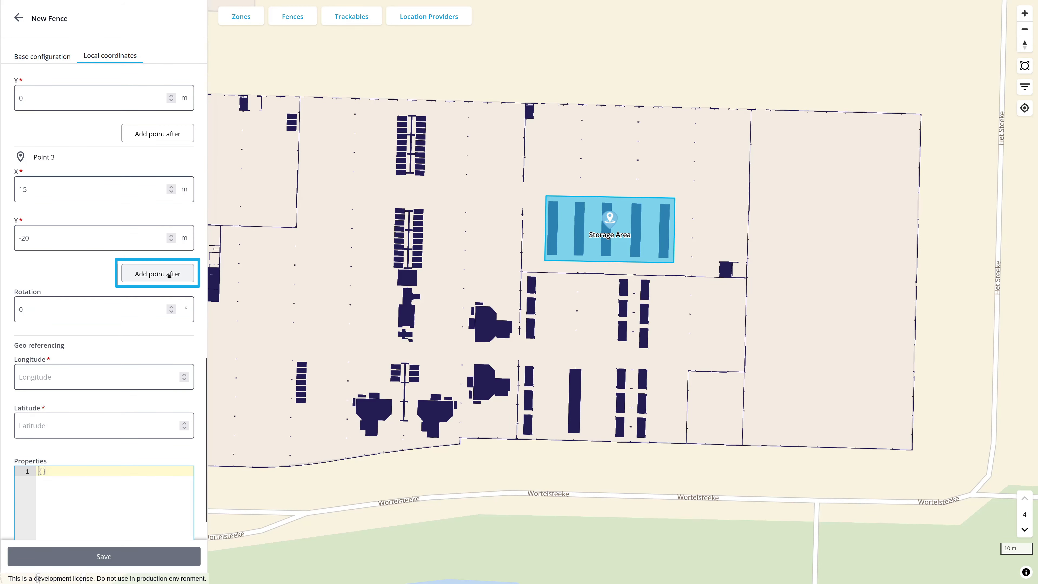
type("0")
key("Tab")
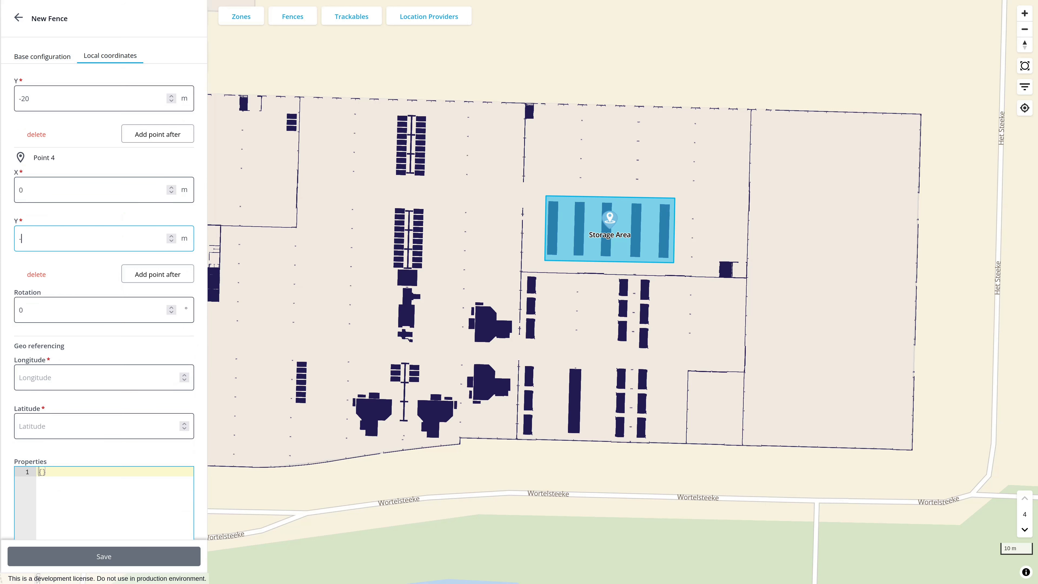
type("-20")
Set the fence's rotation to -1° and place its origin on the central spine of the northernmost two-column machine block
key("Tab")
type("-1")
left_click(189, 348)
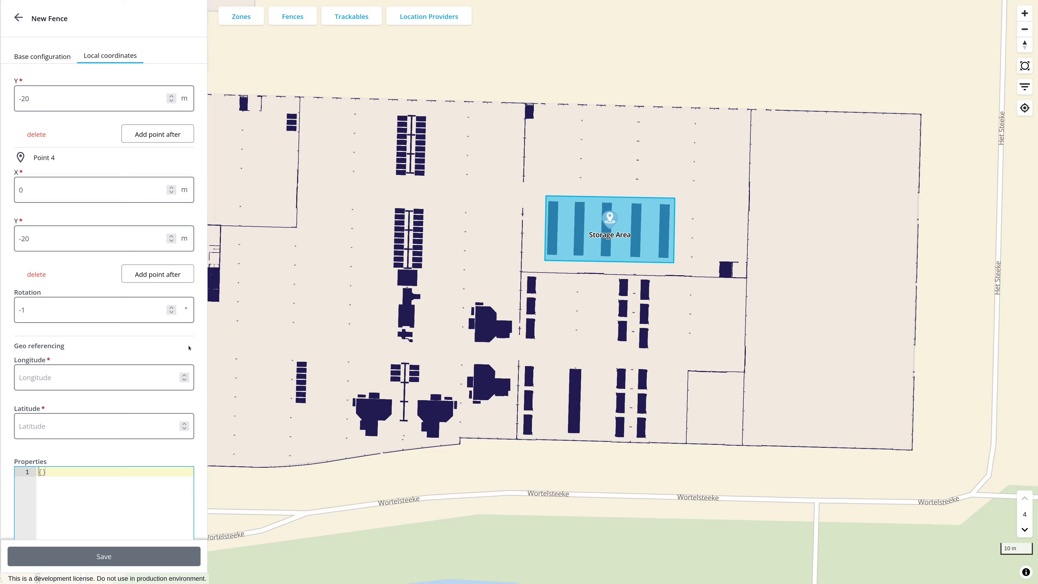
left_click(411, 146)
scroll(398, 123, "up", 5)
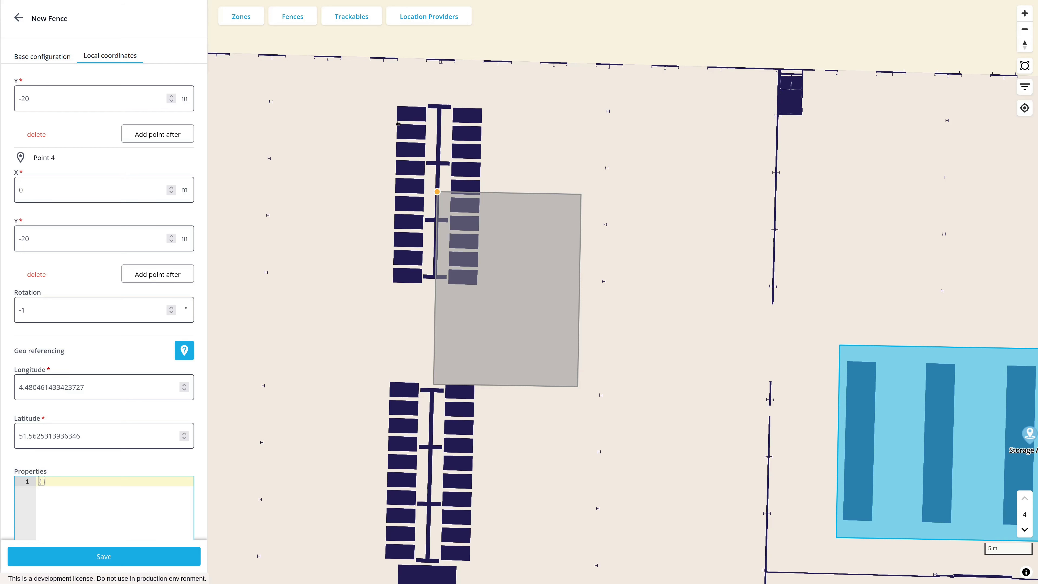
Enable advanced mode for the local coordinates, set the origin to X 7.5 m and Y -10 m, and save the fence
scroll(200, 199, "up", 10)
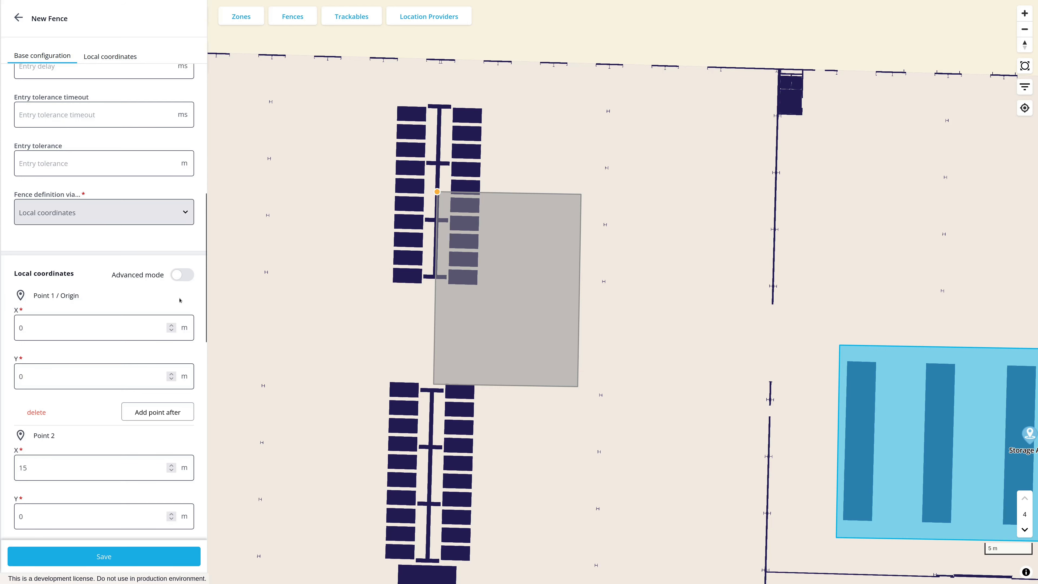
left_click(183, 277)
scroll(196, 303, "down", 15)
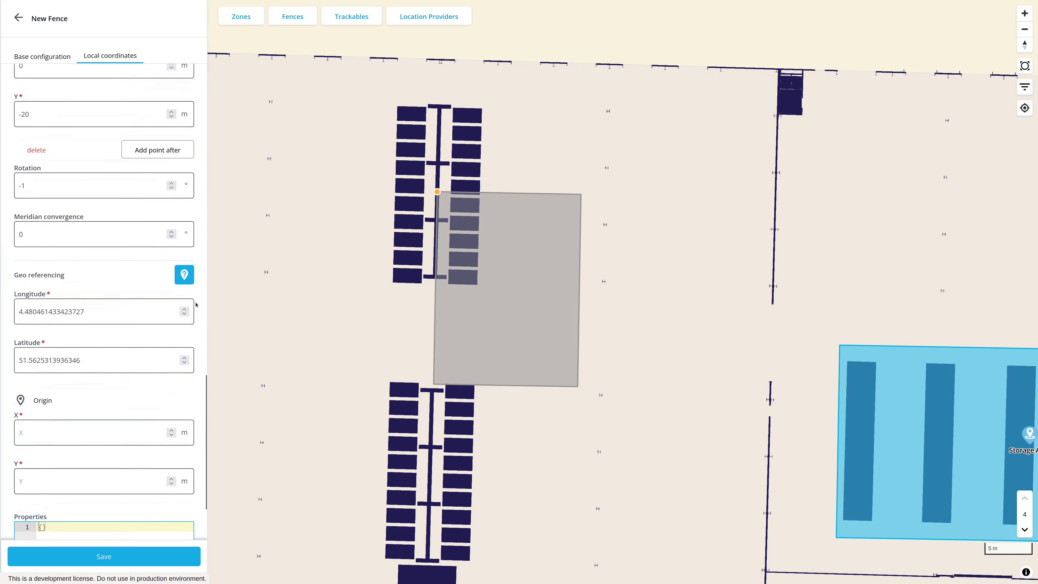
scroll(196, 304, "down", 3)
left_click(118, 329)
type("7.5")
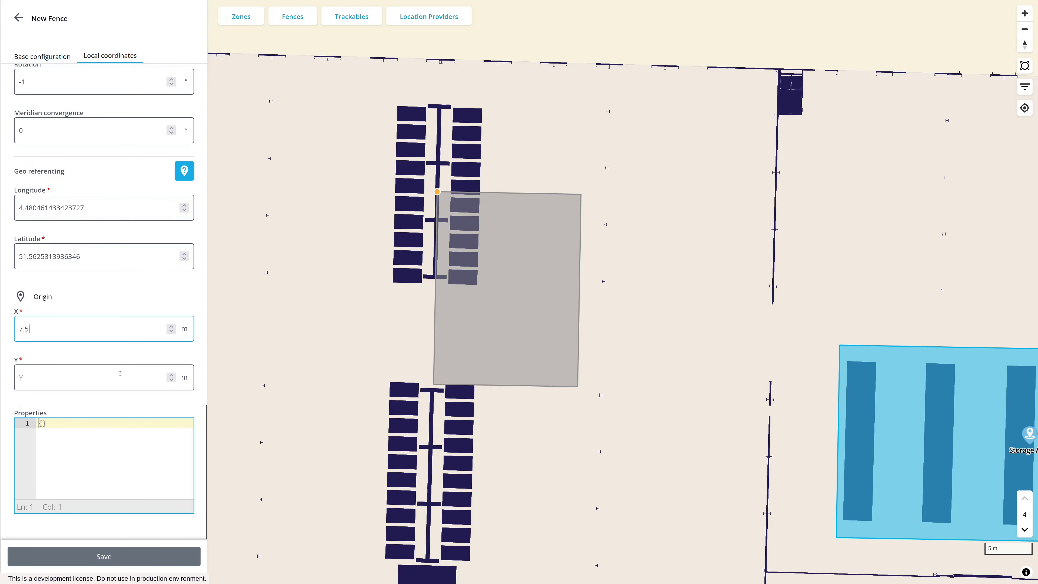
left_click(120, 373)
type("-10")
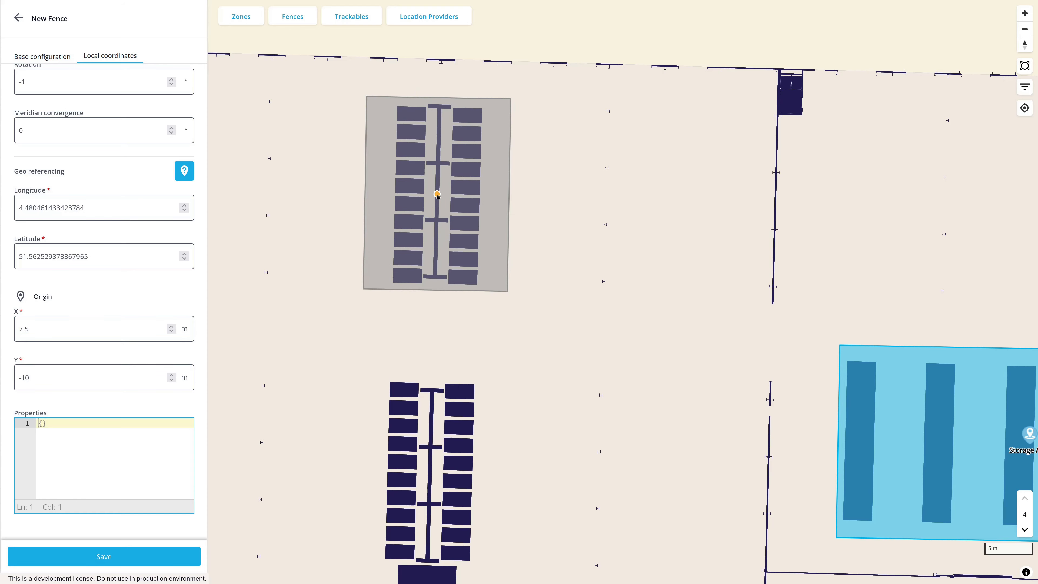
left_click(123, 557)
Start a new fence named "Production Process Area #2"
scroll(427, 367, "down", 5)
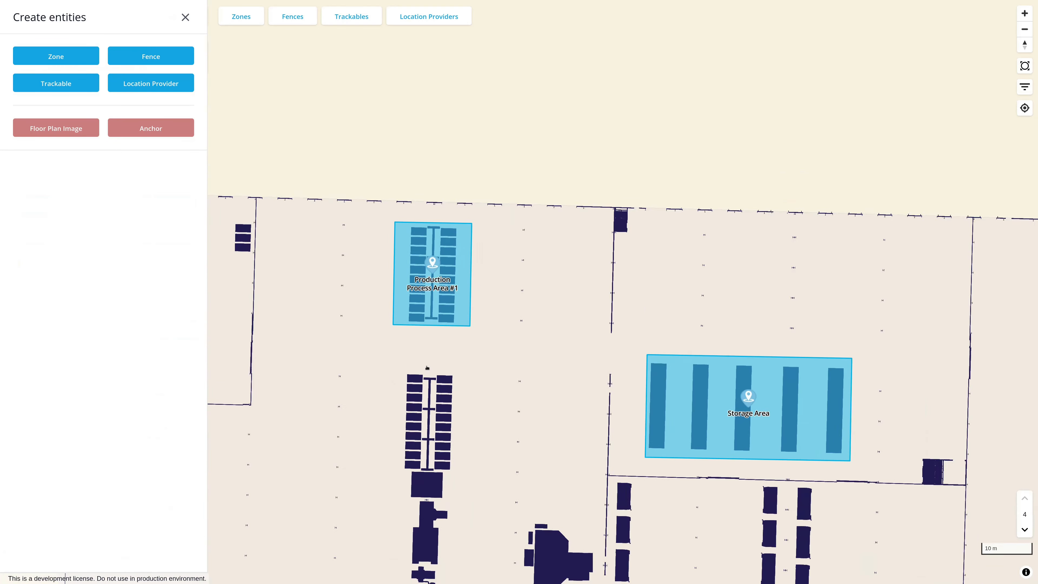
left_click(151, 56)
left_click(75, 165)
type("Prod")
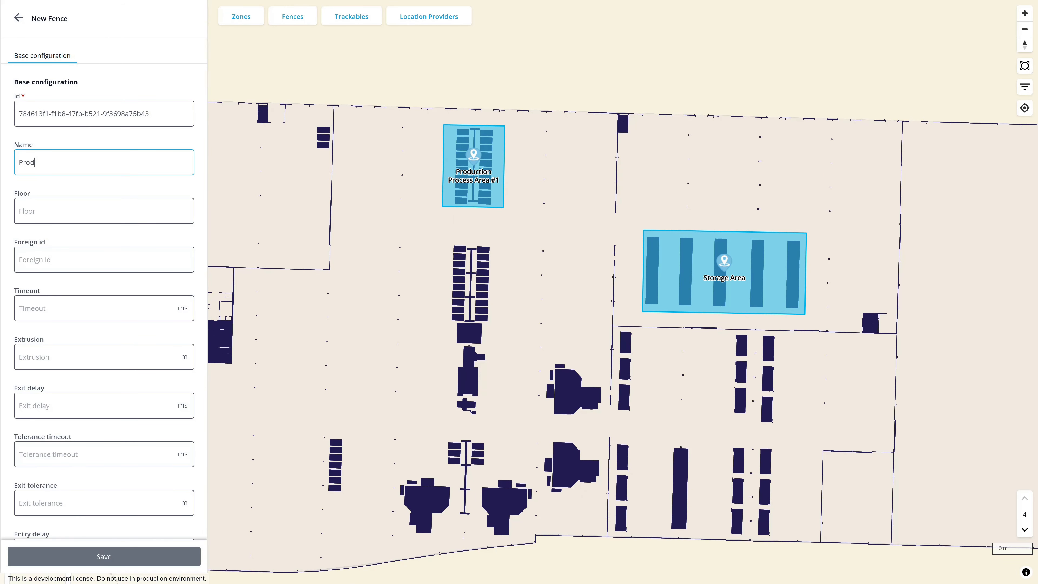
type("uction Process Area #2")
Set the fence to be defined via Drawing on map / Geographic coordinates
scroll(201, 216, "down", 8)
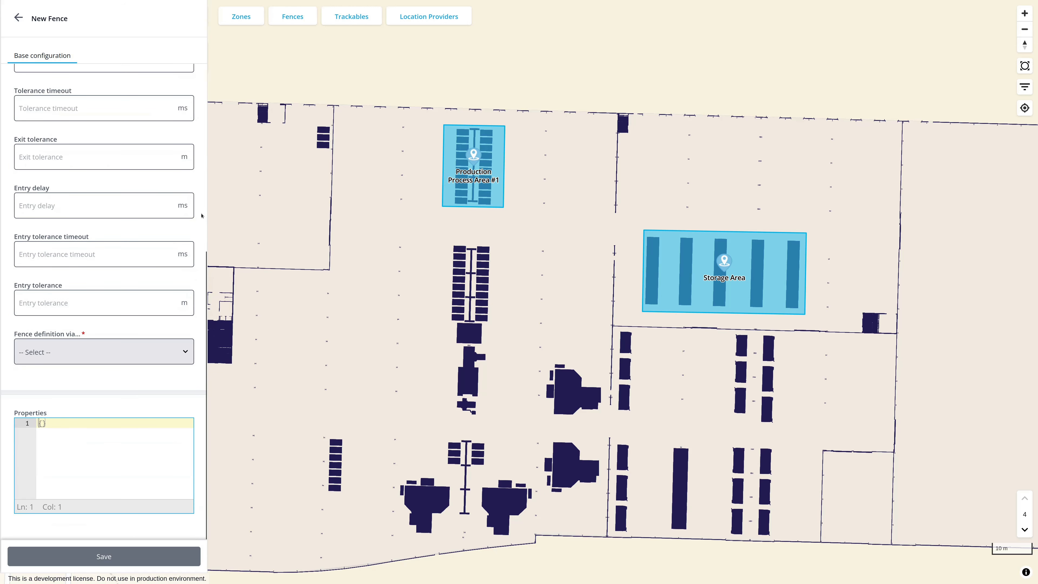
left_click(188, 353)
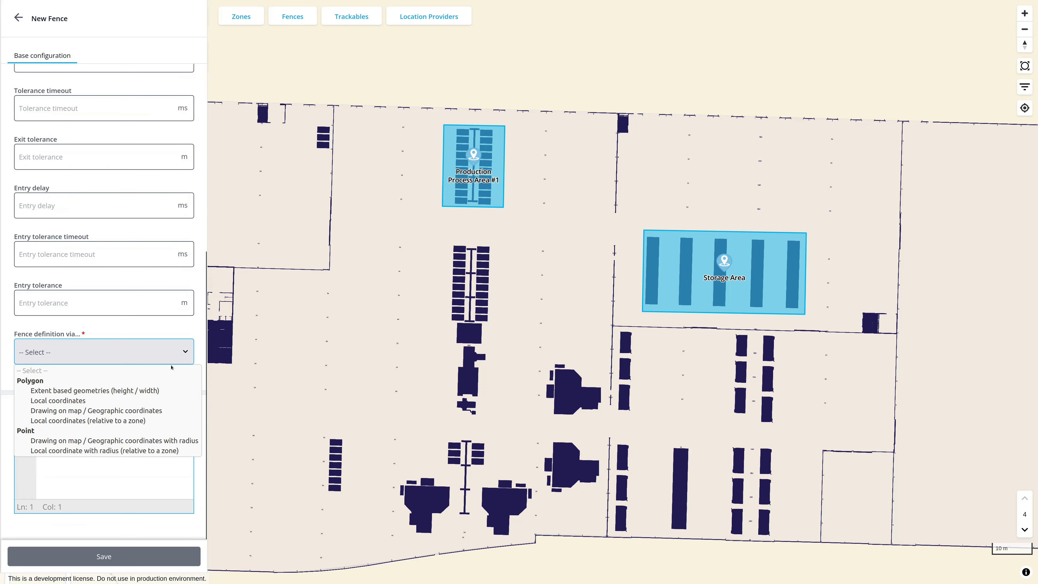
left_click(136, 411)
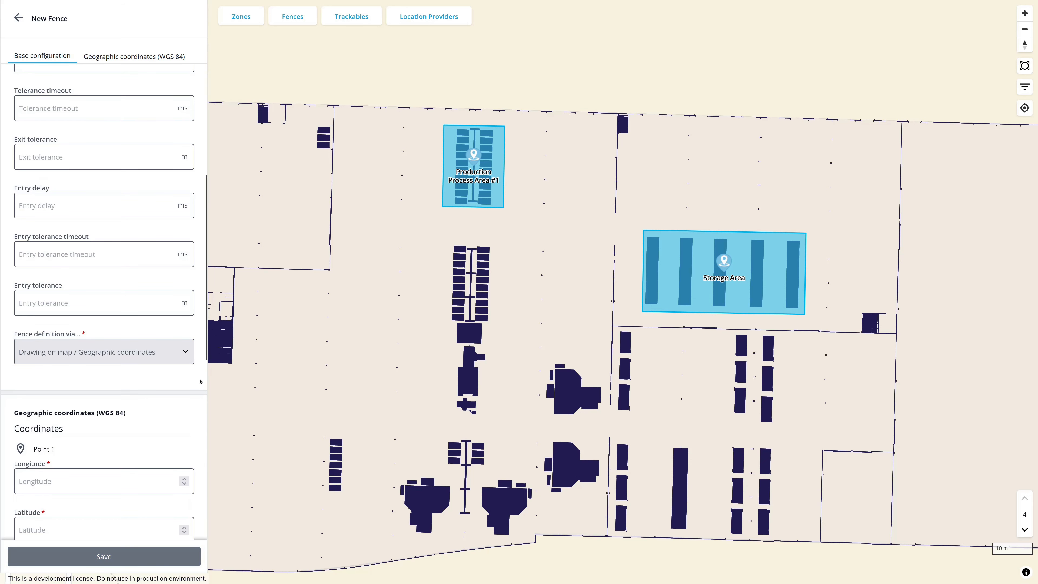
Draw a four-point polygon around the second two-column machine block and the machines directly south of it, and save the fence
scroll(199, 381, "down", 10)
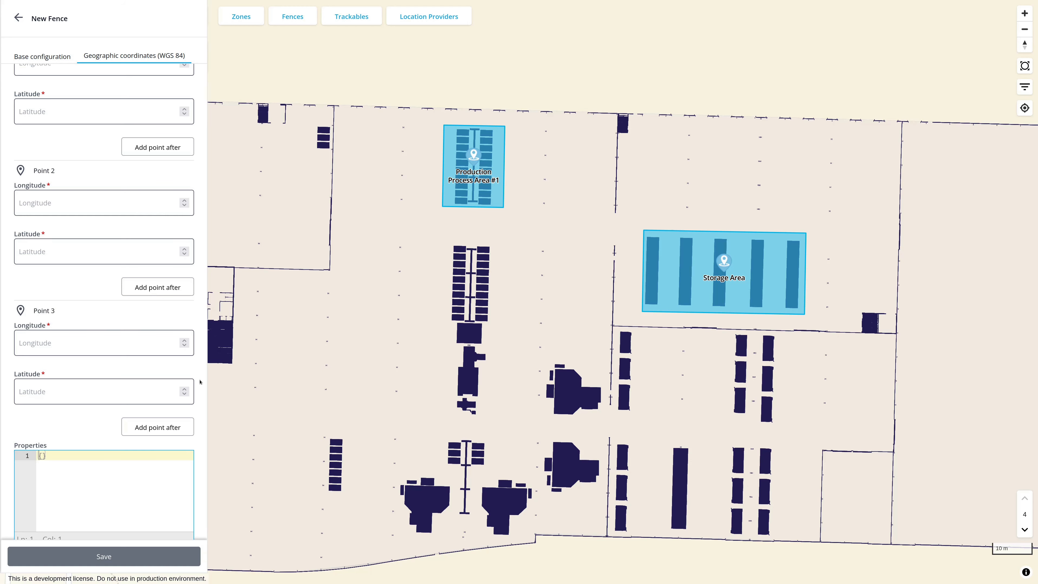
scroll(428, 381, "up", 2)
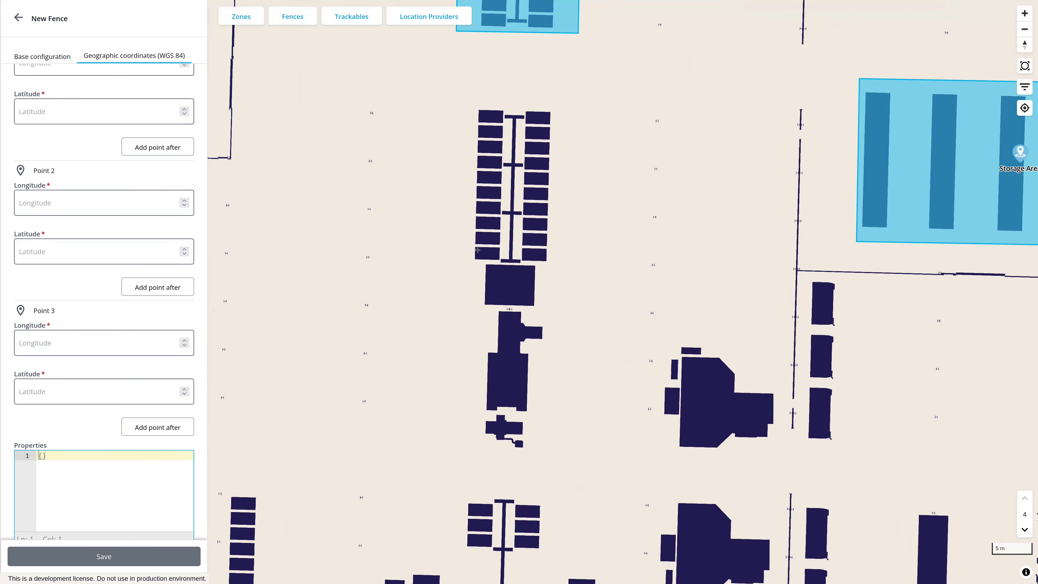
left_click(465, 100)
left_click(455, 454)
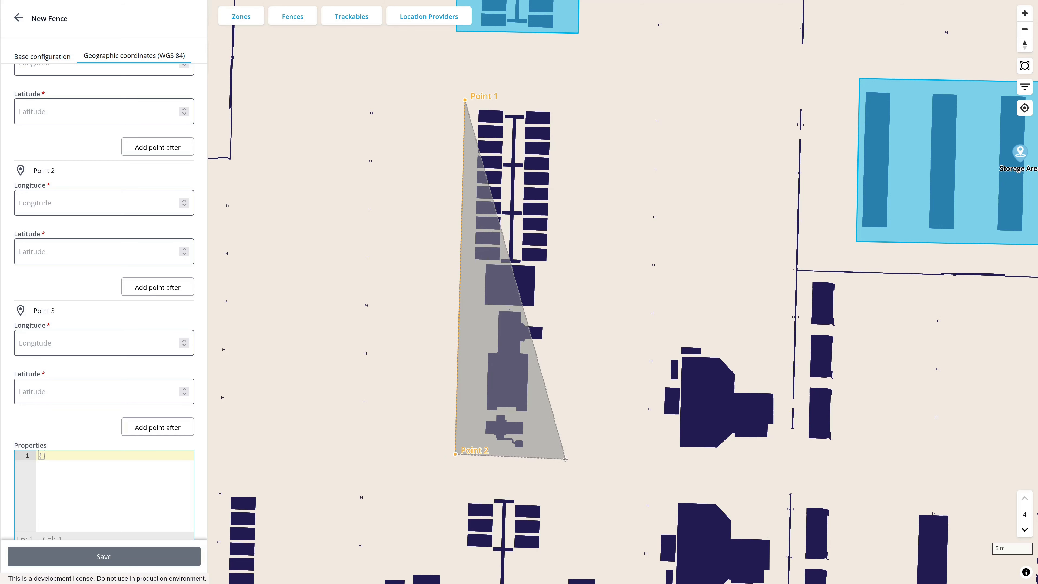
left_click(566, 459)
left_click(572, 101)
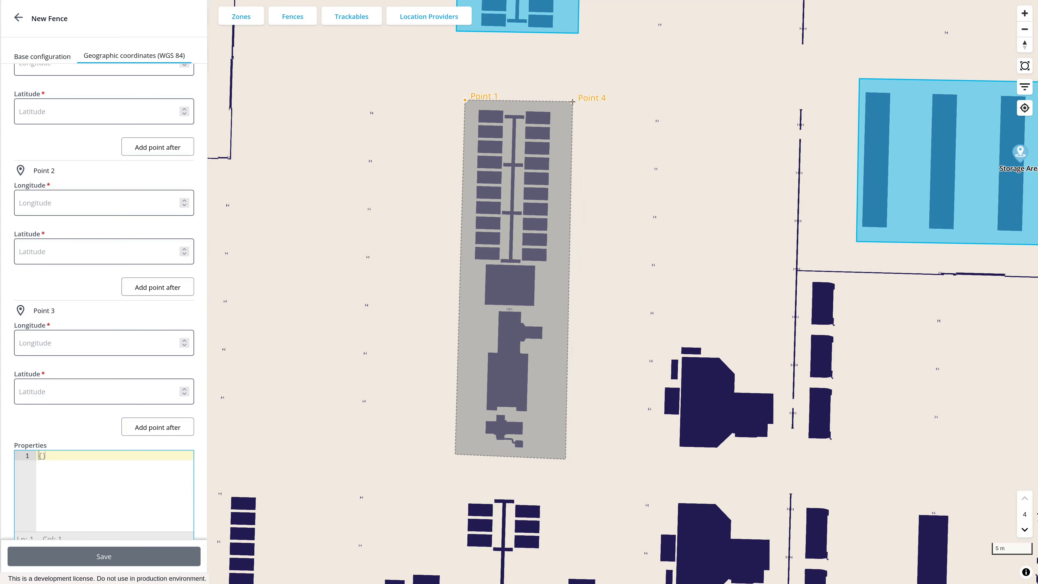
left_click(465, 100)
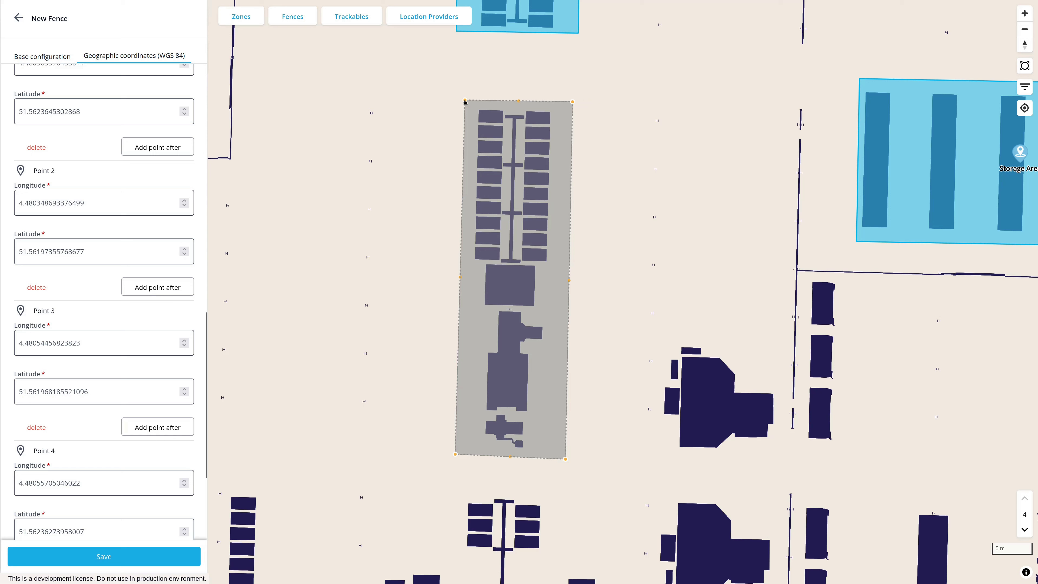
left_click(149, 561)
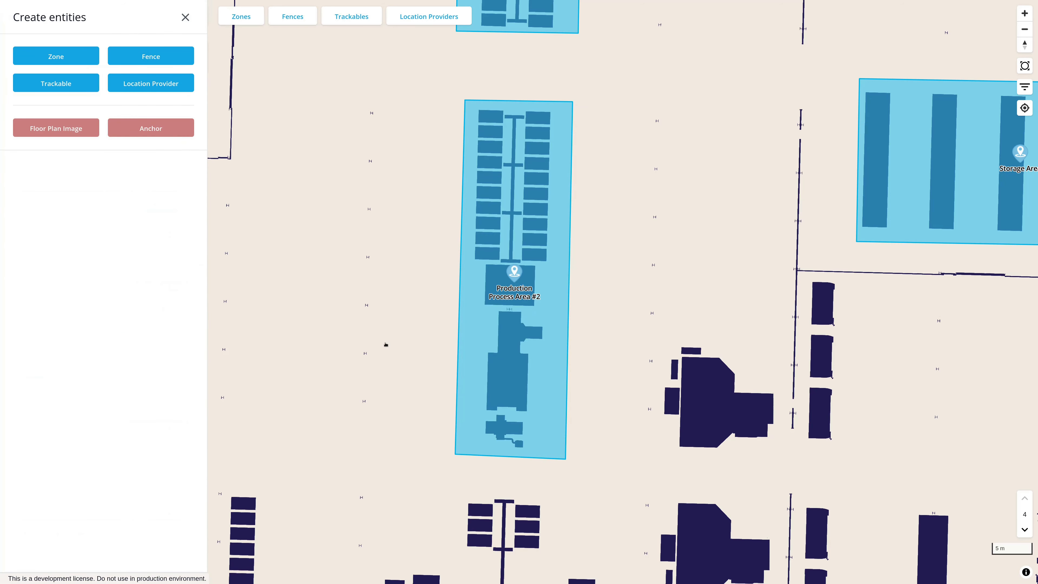
Start a new fence named "Production Machine #1"
left_click(148, 56)
left_click(126, 163)
type("P")
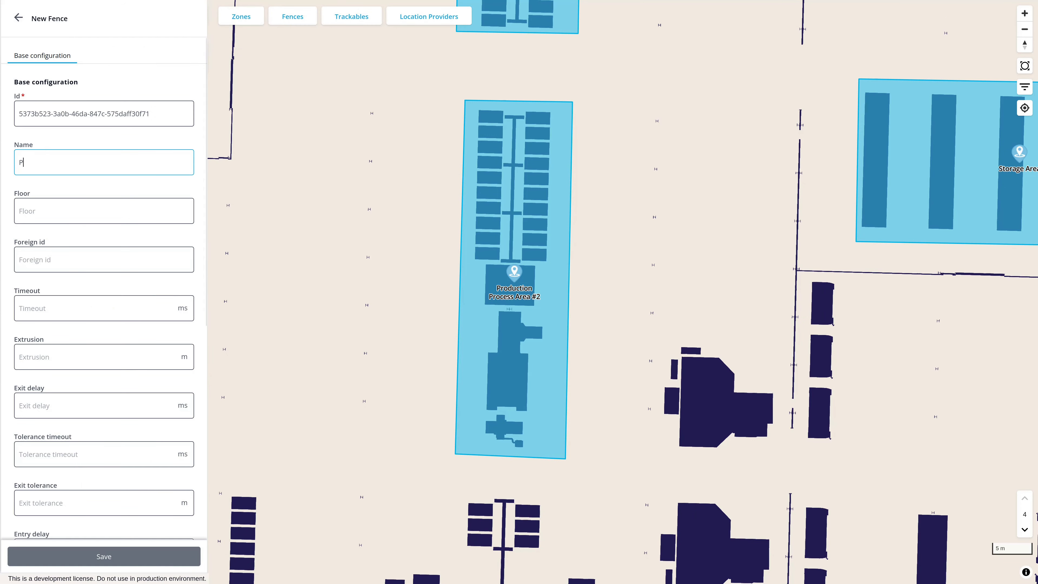
type("roduction Ma")
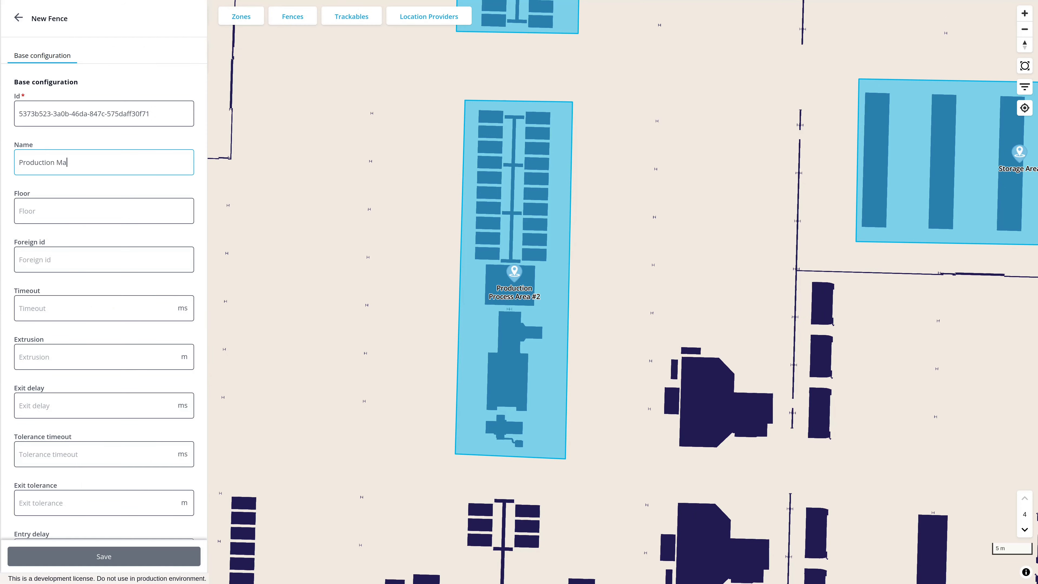
type("chine #1")
left_click(199, 233)
Set the fence to be defined via polygon Local coordinates (relative to a zone)
scroll(199, 234, "down", 8)
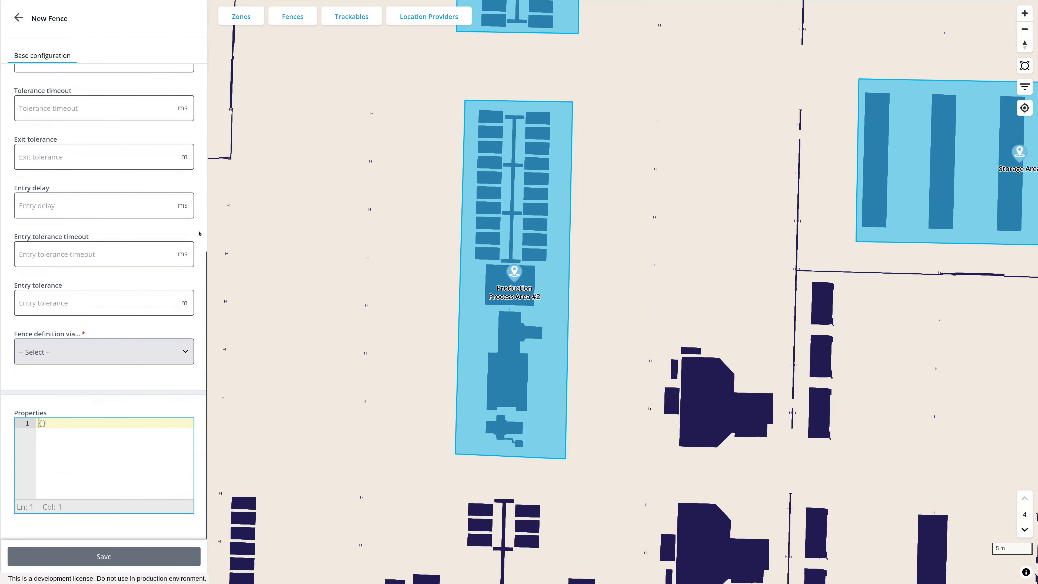
left_click(182, 351)
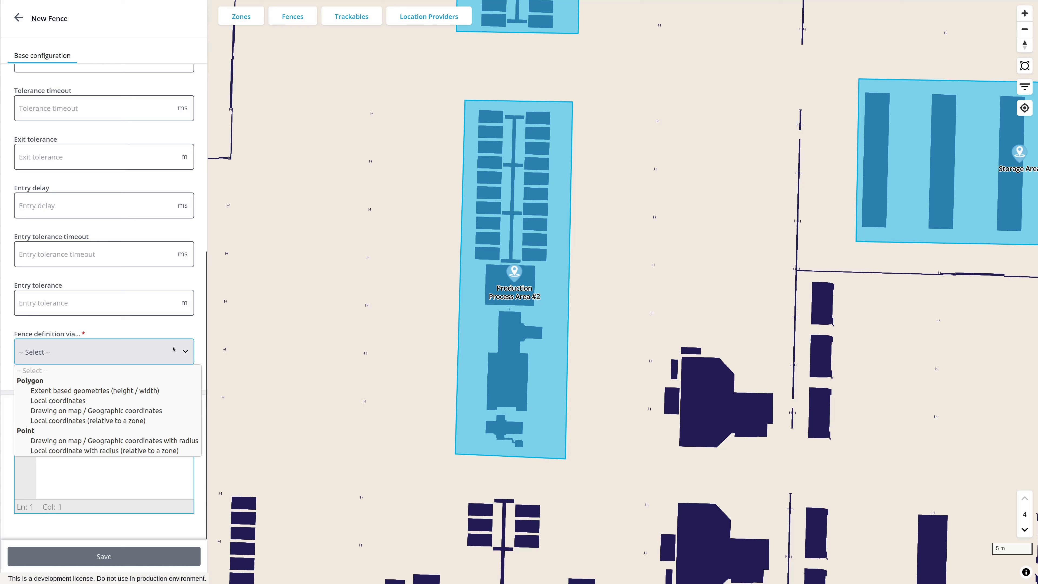
left_click(144, 420)
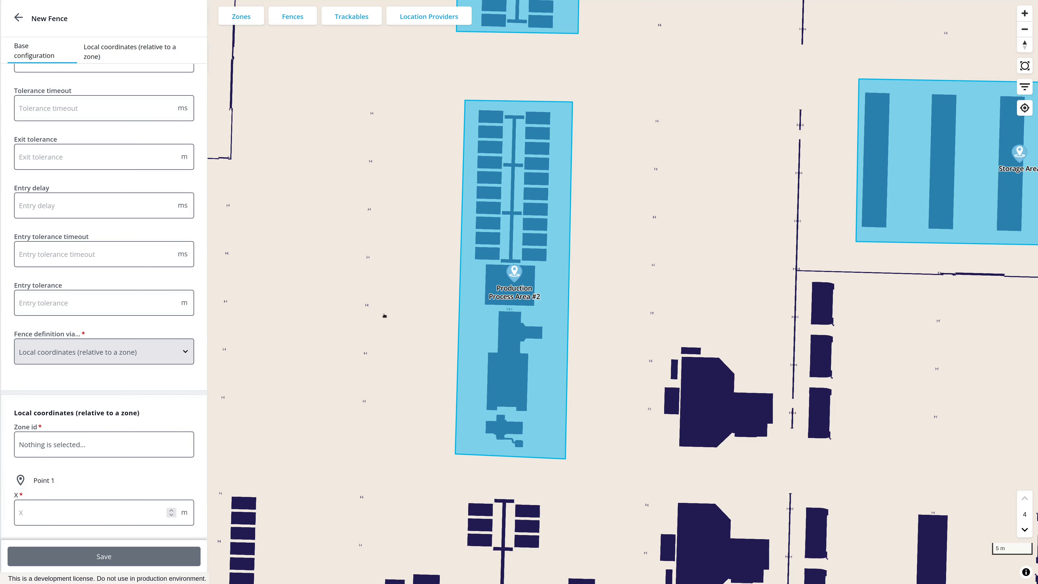
Configure the map view to show zones
left_click(1024, 87)
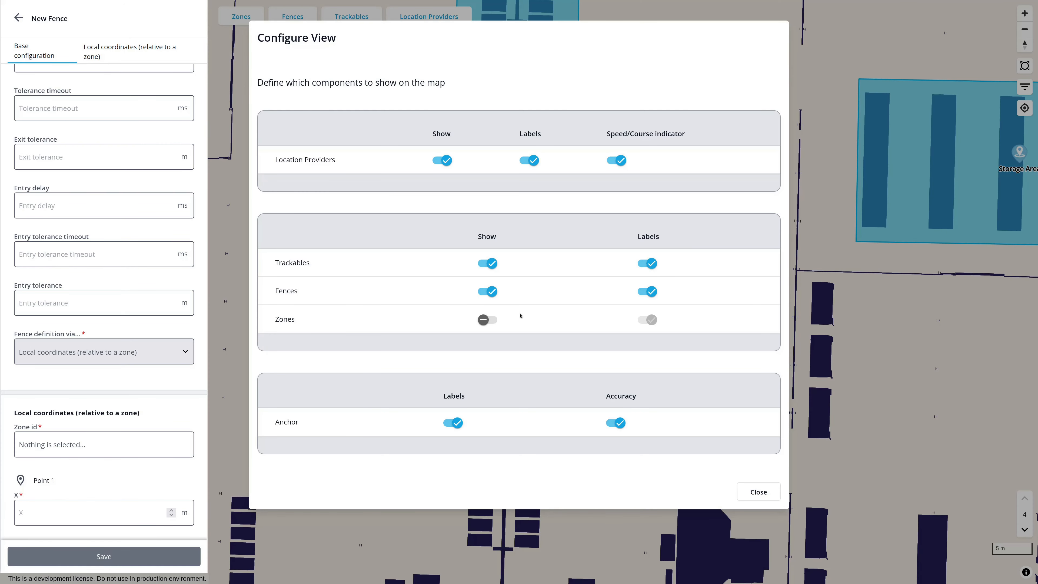
left_click(487, 319)
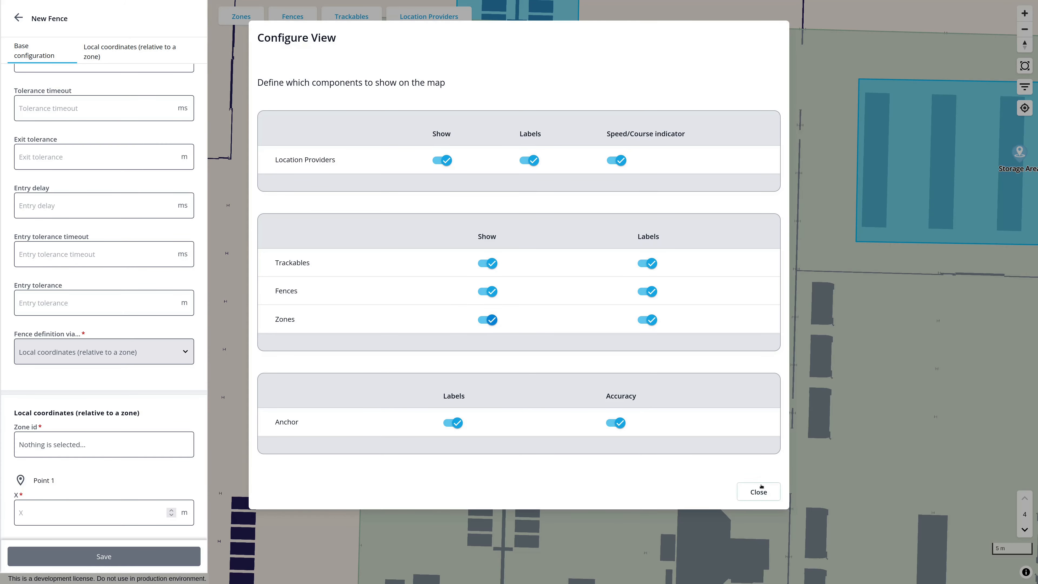
left_click(763, 490)
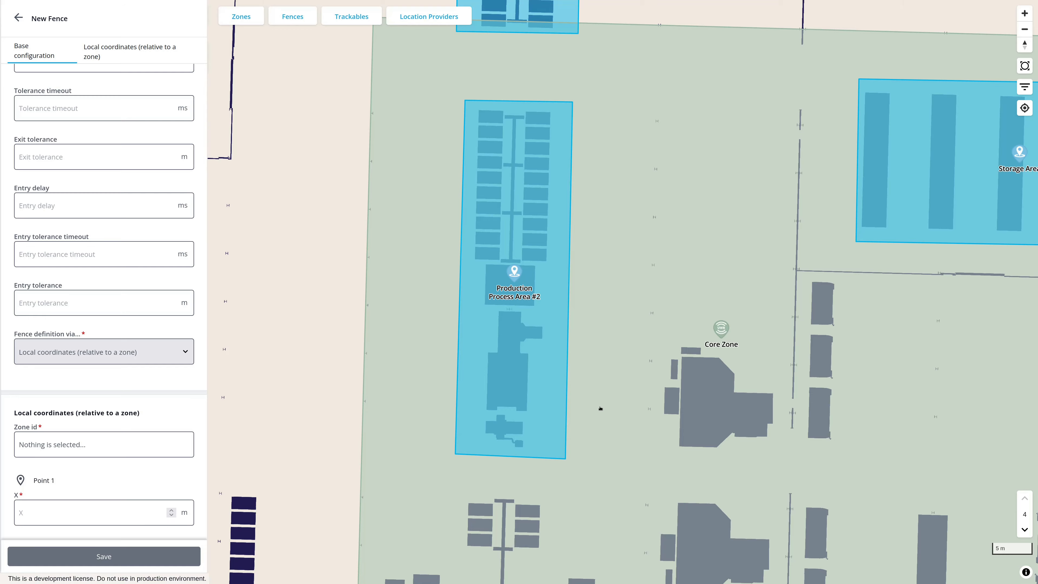
scroll(600, 408, "down", 3)
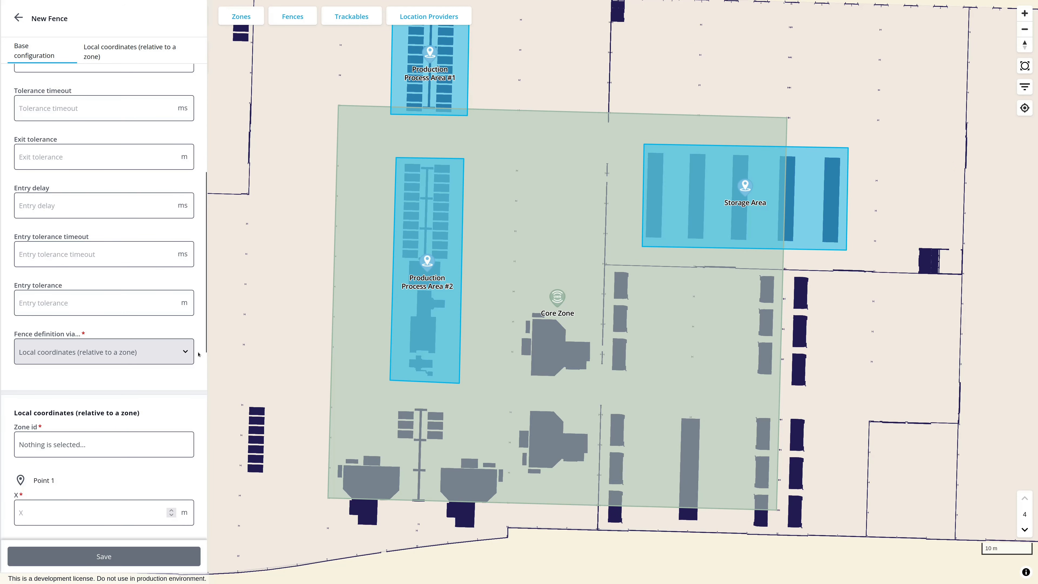
Choose Core Zone as the reference zone for the fence's local coordinates
scroll(199, 354, "down", 3)
left_click(129, 313)
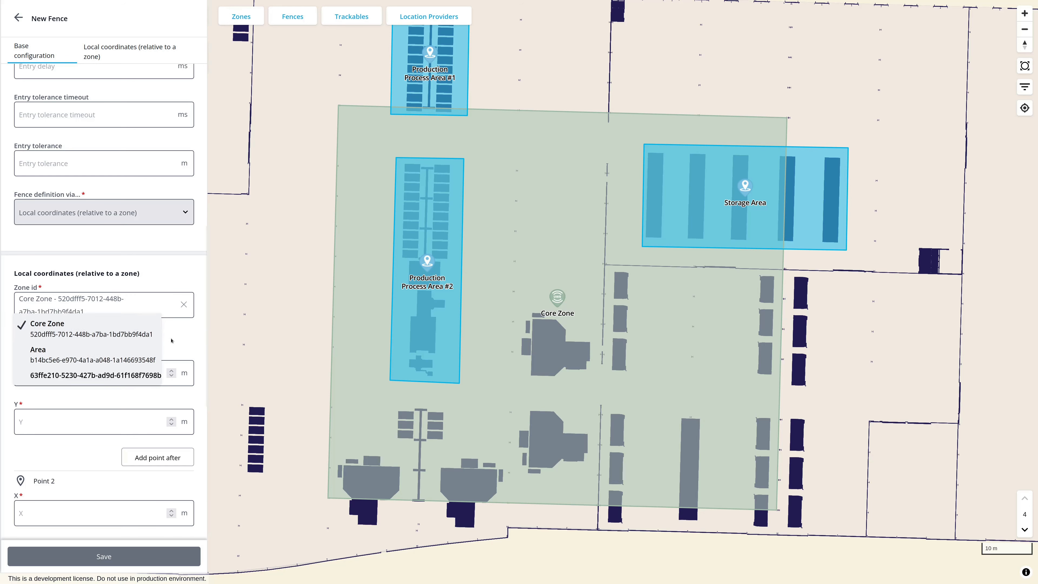
left_click(111, 332)
Set the zone-relative coordinates of Point 1 to X 40 m and Y 40 m
scroll(199, 342, "down", 2)
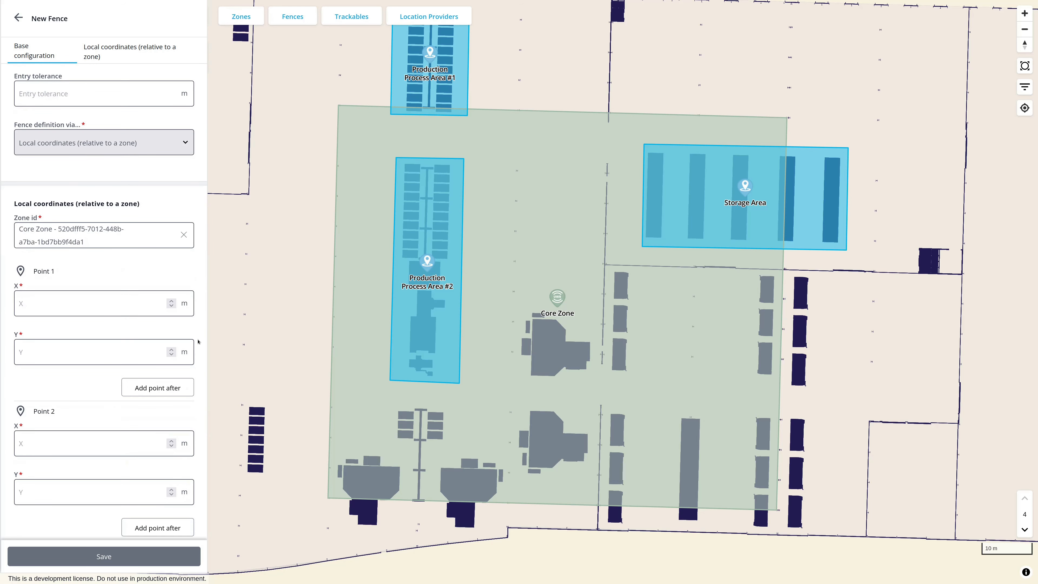
scroll(198, 342, "down", 2)
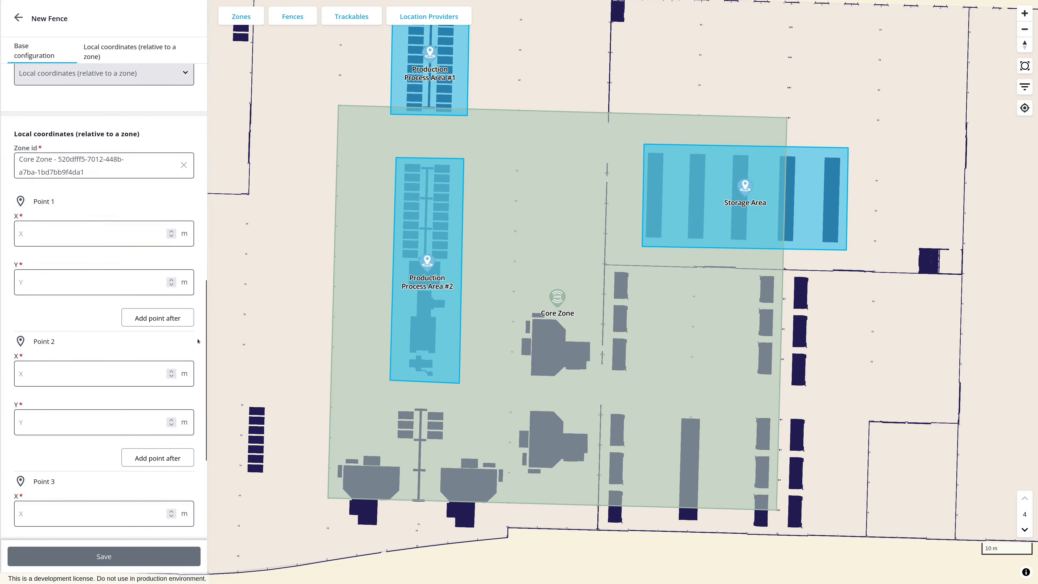
key("Tab")
type("40")
key("Tab")
type("40")
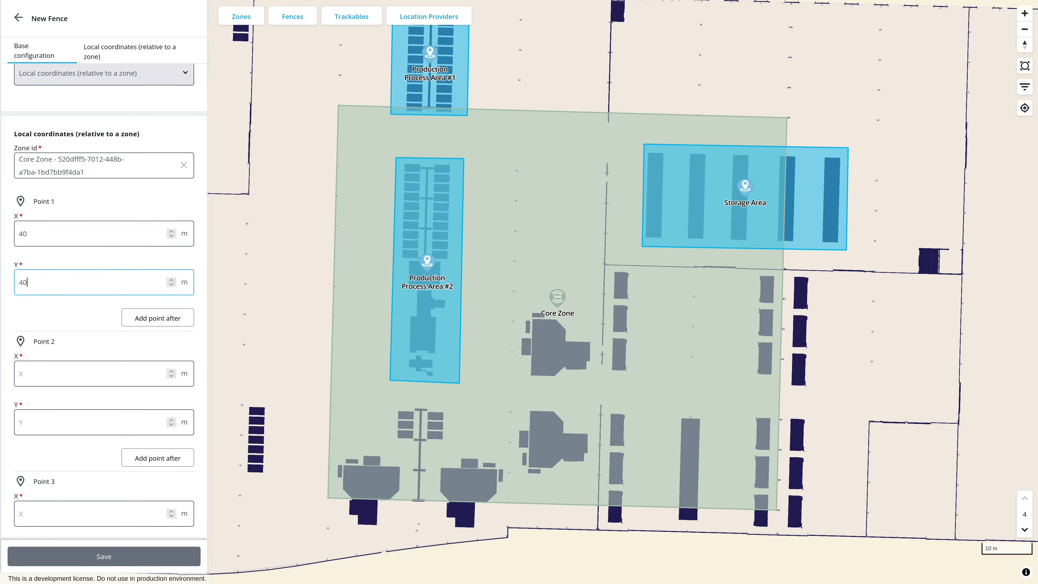
left_click(202, 303)
Set the zone-relative coordinates of Point 2 to X 55 m and Y 40 m
scroll(201, 302, "down", 2)
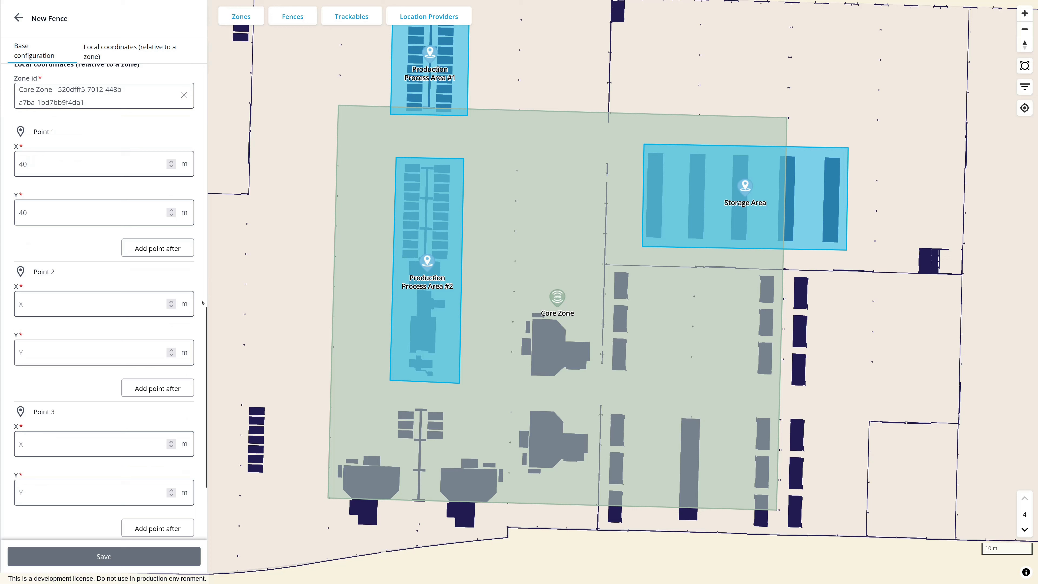
left_click(109, 304)
type("55")
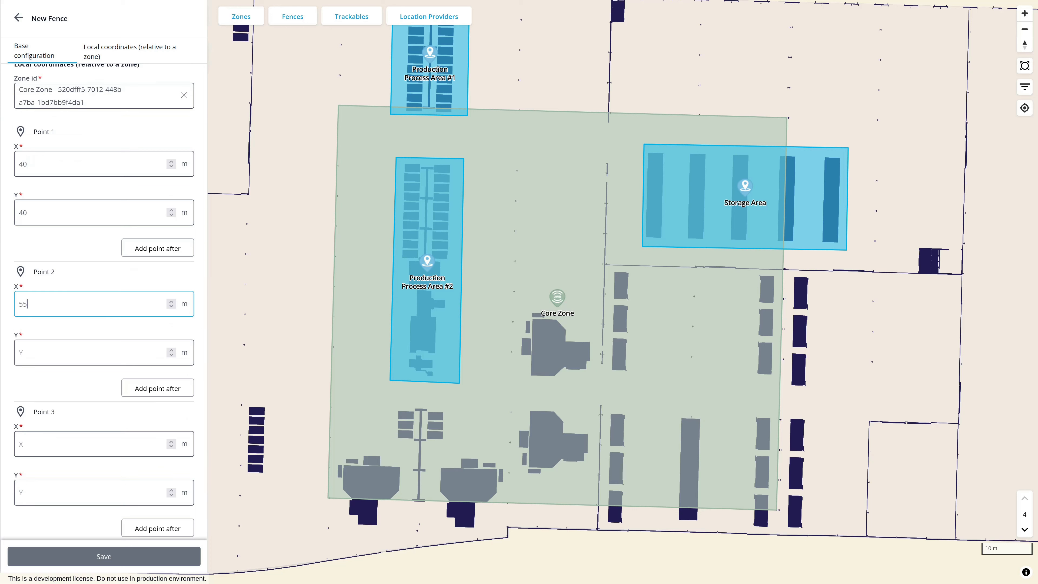
left_click(100, 351)
type("40")
left_click(201, 349)
Set the zone-relative coordinates of Point 3 to X 55 m and Y 25 m
scroll(201, 349, "down", 1)
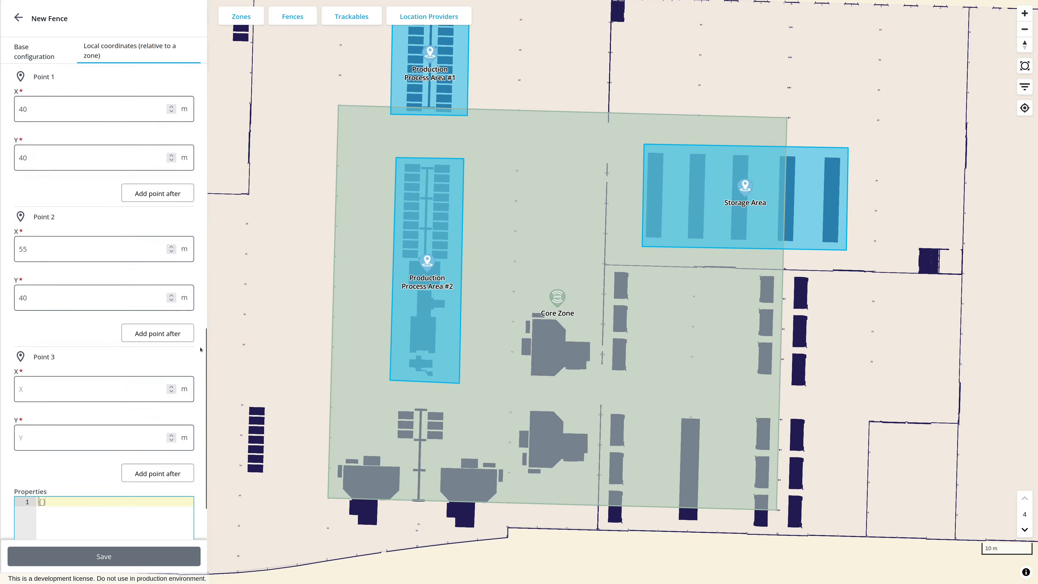
scroll(200, 350, "down", 2)
left_click(82, 311)
type("55")
left_click(64, 358)
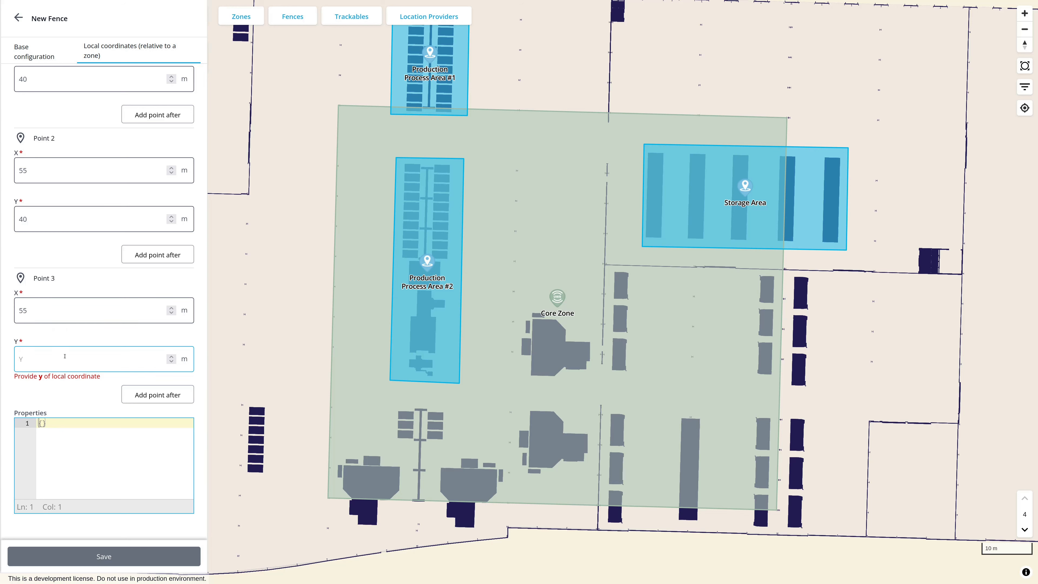
type("25")
Add Point 4 after Point 3 with zone-relative coordinates X 40 m and Y 25 m
left_click(176, 395)
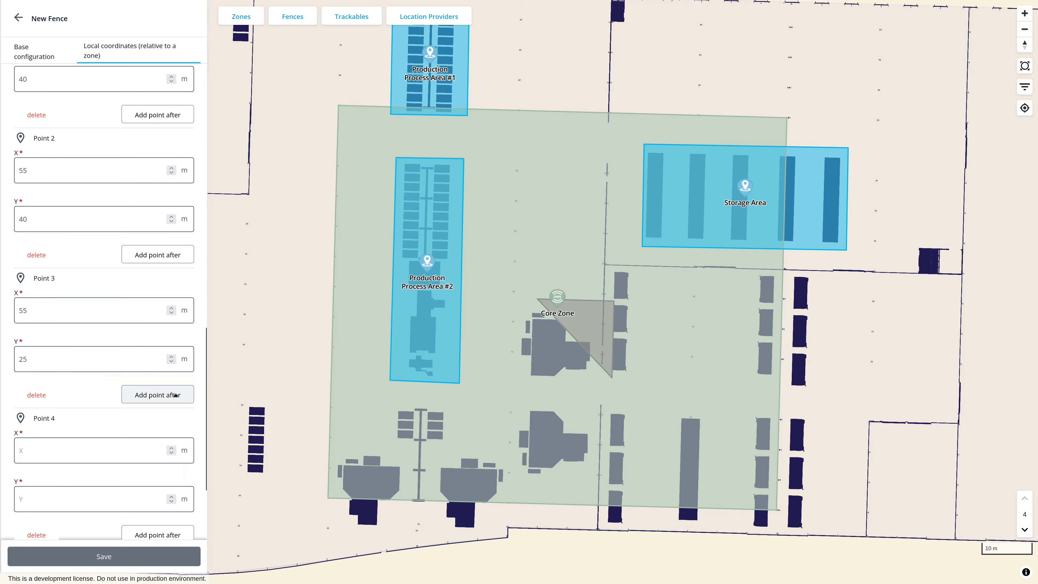
scroll(201, 428, "down", 3)
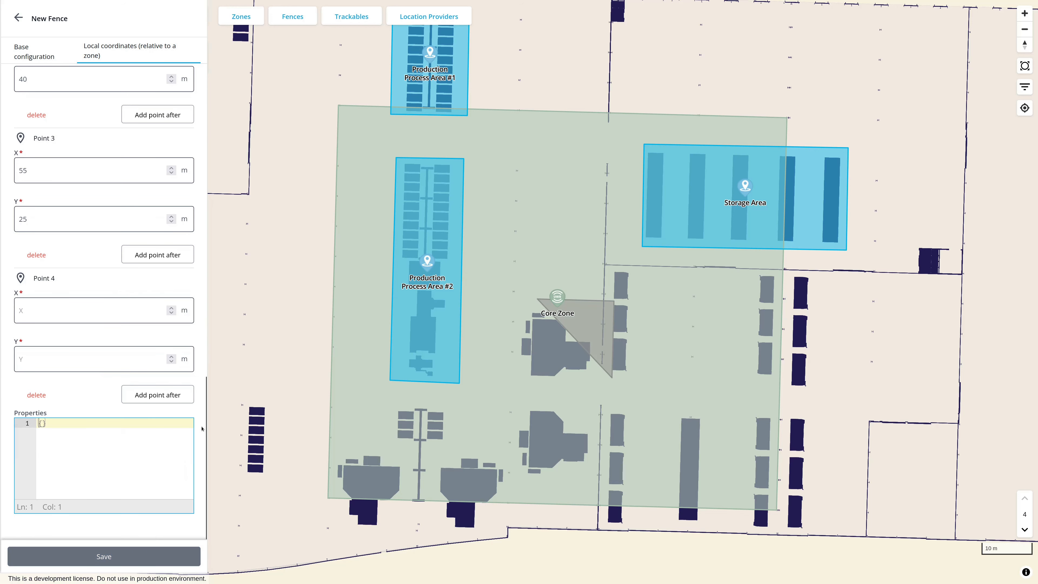
left_click(116, 313)
type("40")
key("Tab")
type("25")
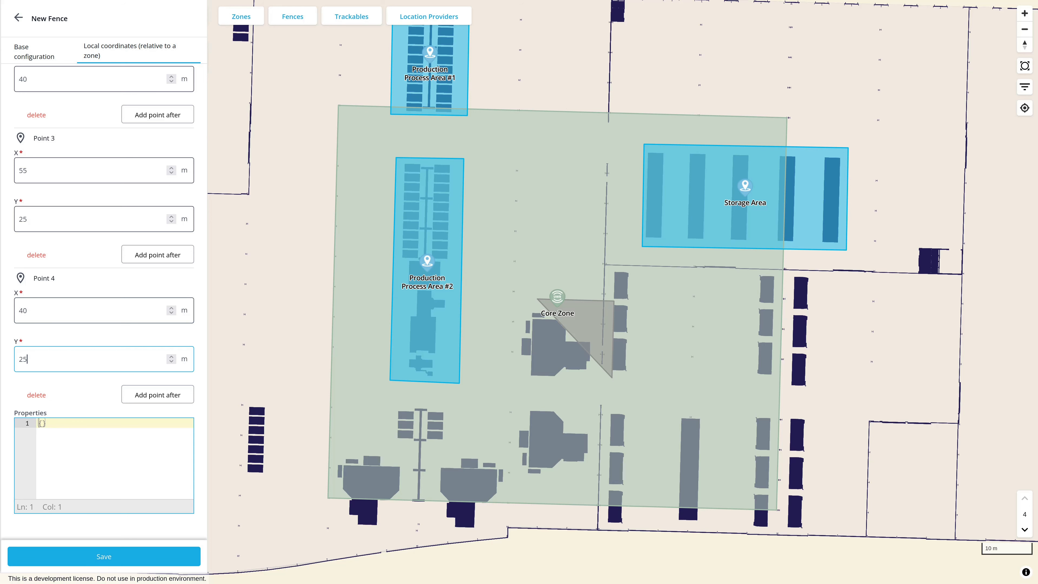
Set the X coordinate of Point 1 to 35 m
scroll(186, 321, "up", 6)
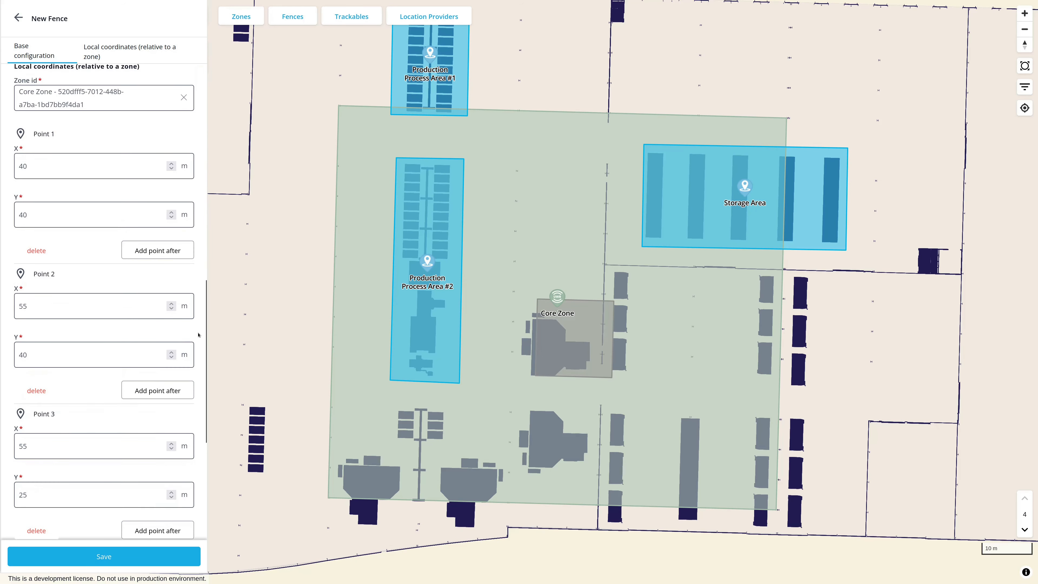
left_click(60, 165)
double_click(60, 165)
type("35")
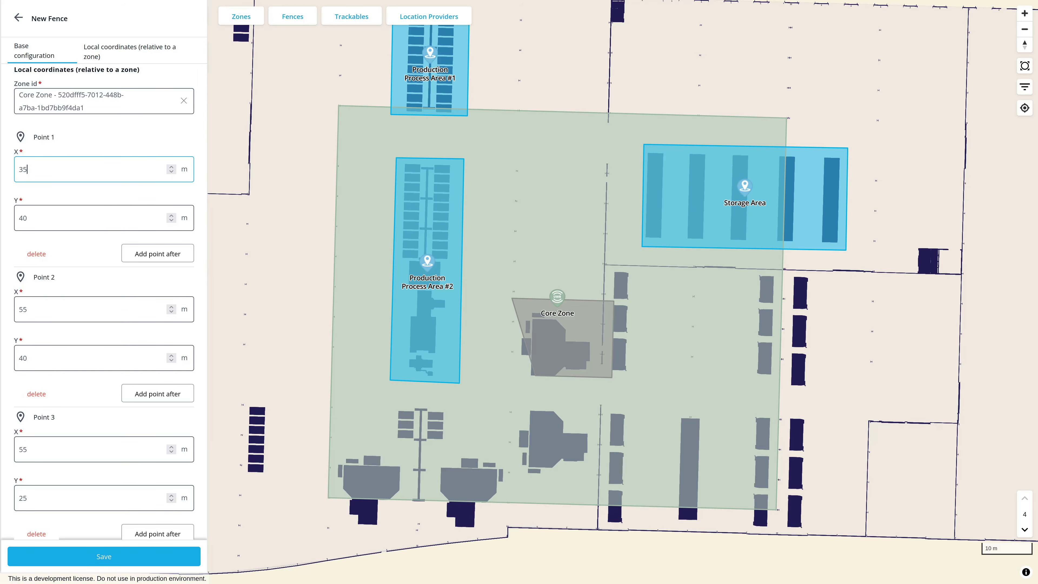
Set the X coordinates of Point 2 and Point 3 to 50 m
left_click(40, 309)
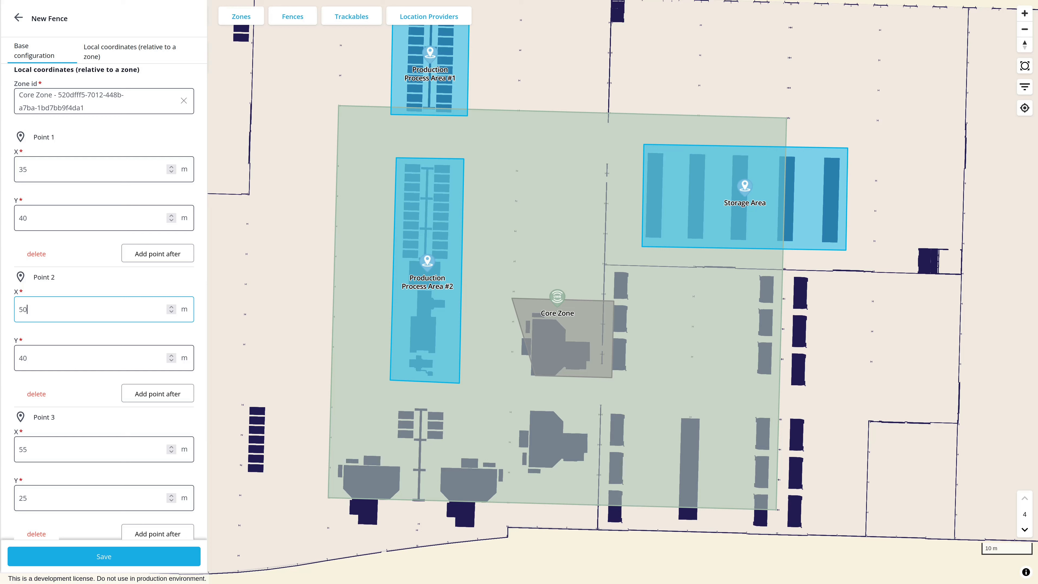
scroll(61, 328, "down", 3)
left_click(48, 311)
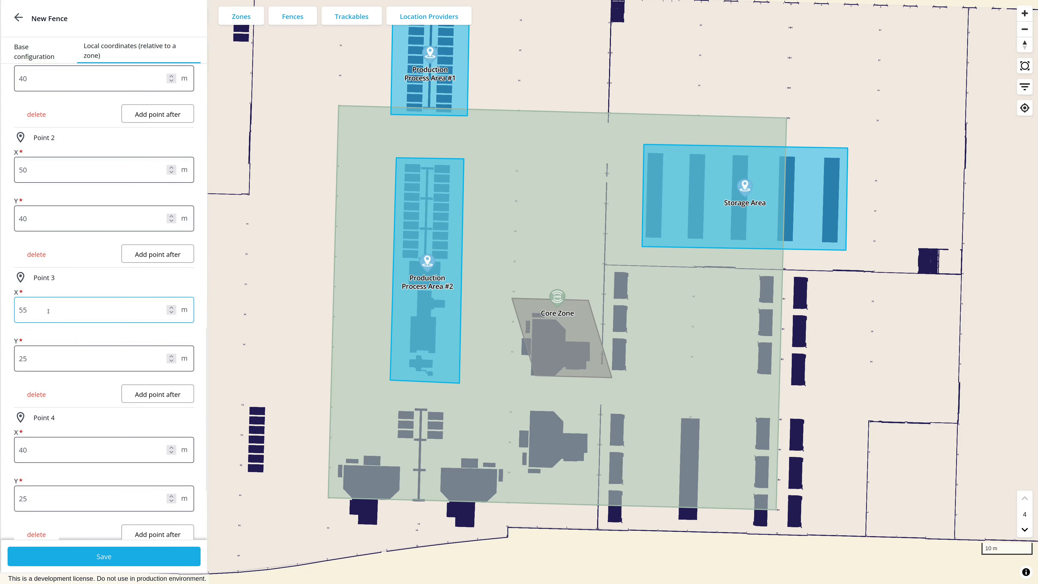
key("BackSpace")
type("0")
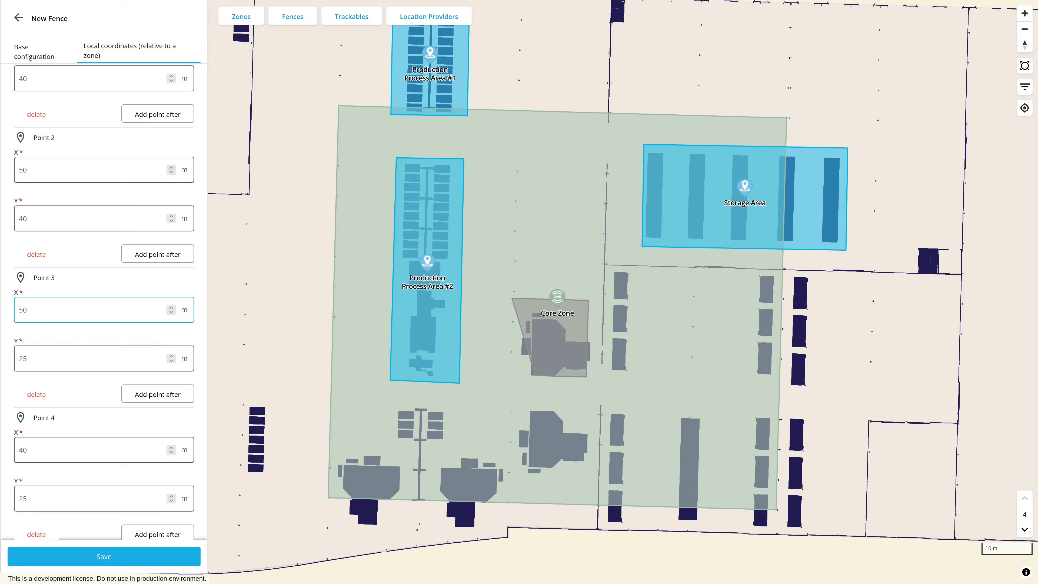
Set the coordinates of Point 4 to X 35 m and Y 20 m
key("Tab")
key("Tab")
key("Tab")
key("Tab")
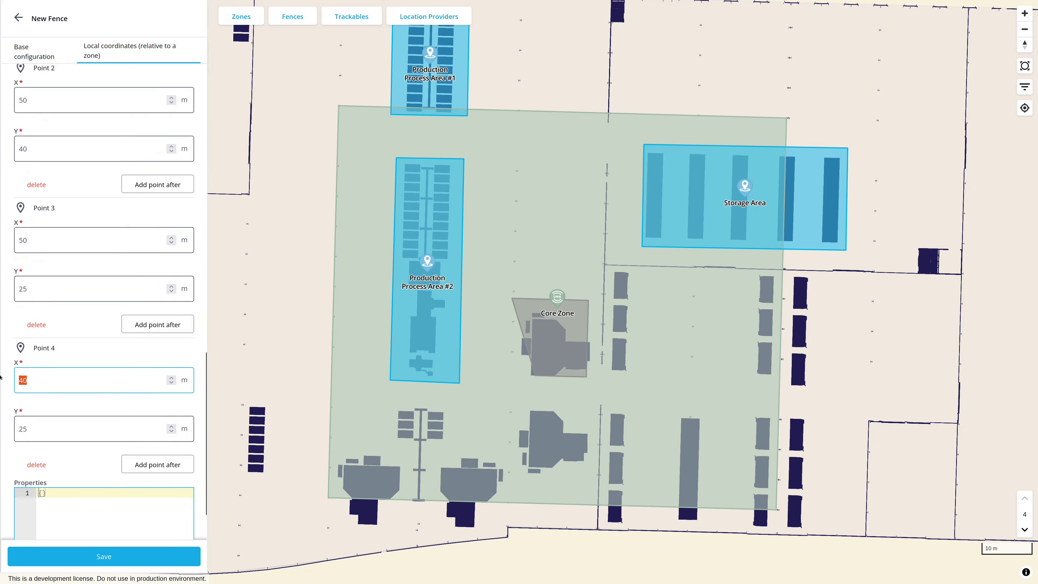
type("35")
left_click(35, 429)
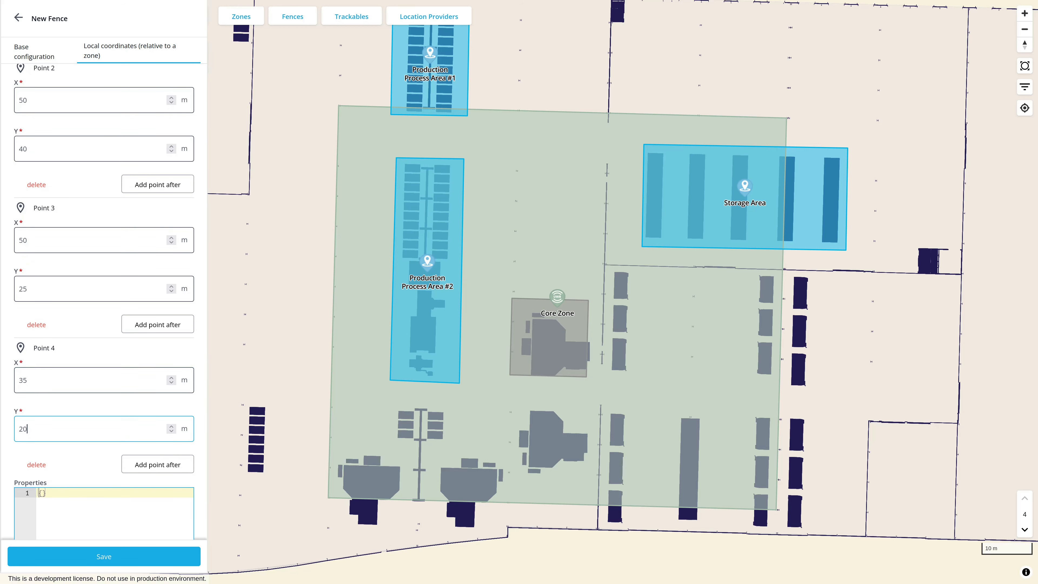
Set the Y coordinate of Point 3 to 20 m
left_click(37, 289)
key("BackSpace")
type("0")
Set the X coordinates of Point 3 and Point 2 to 52 m
scroll(196, 333, "up", 2)
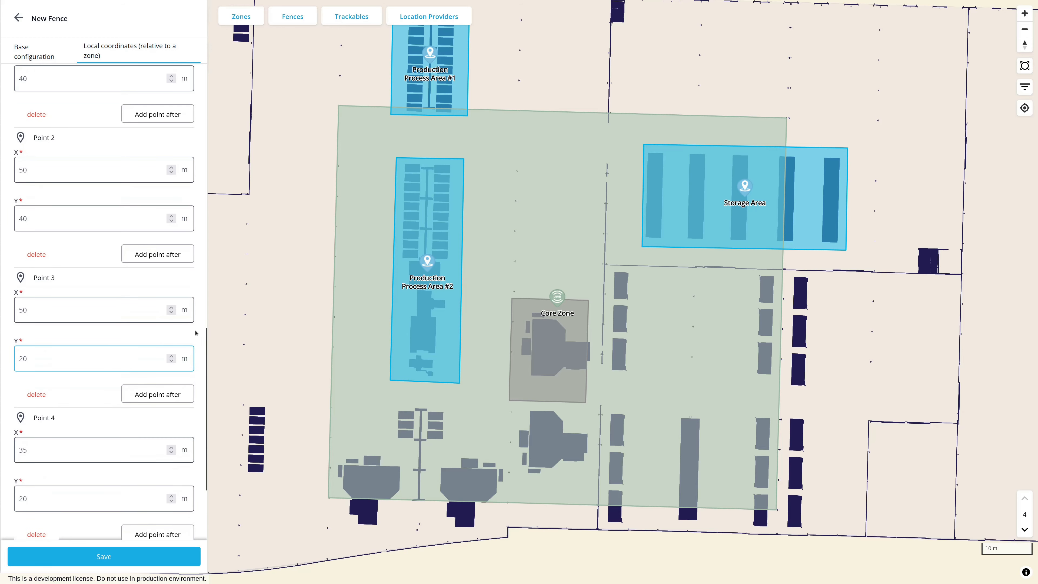
left_click(105, 306)
key("BackSpace")
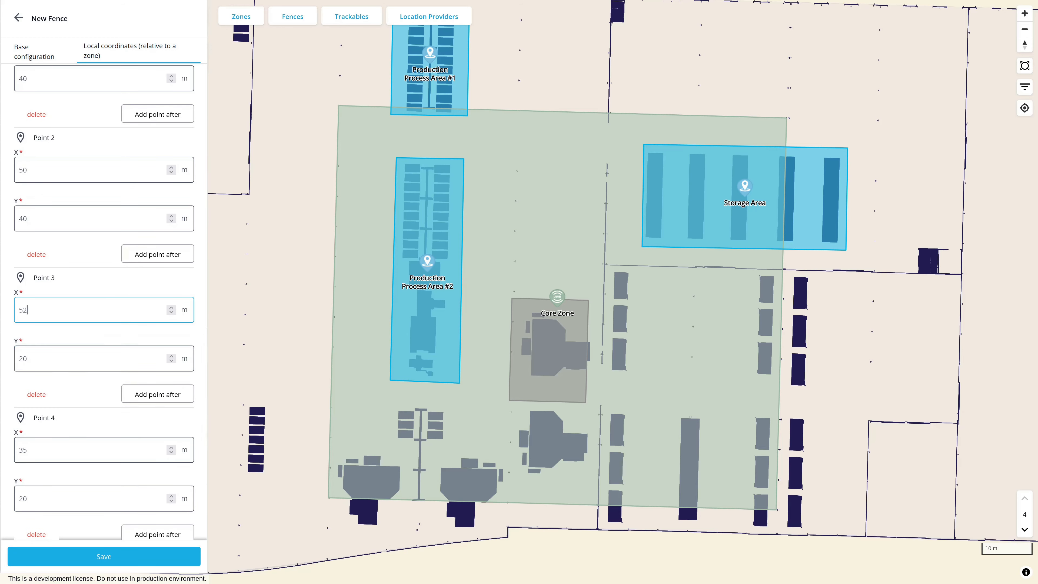
type("2")
left_click(57, 171)
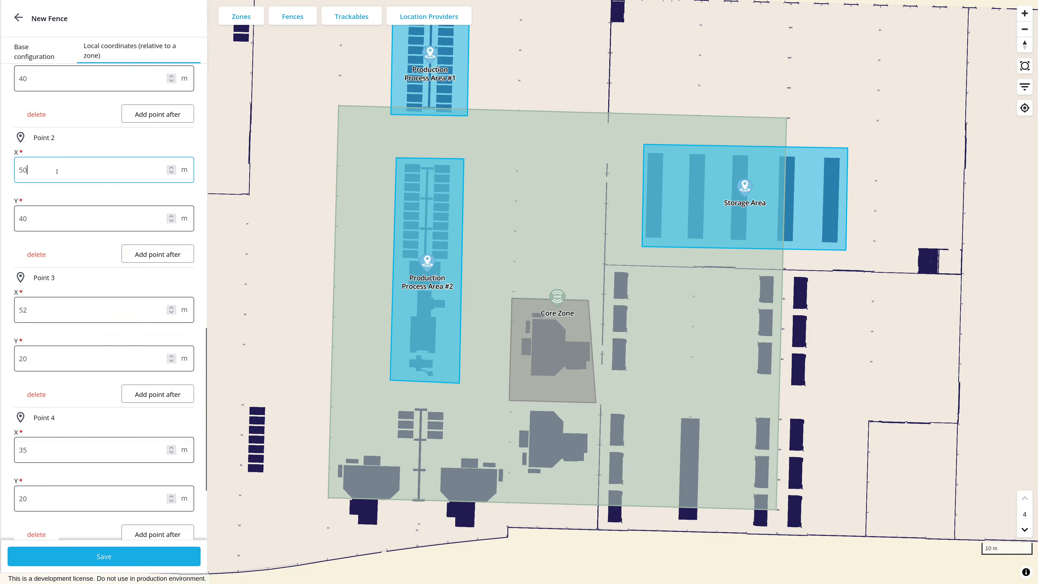
Set the Y coordinates of Point 4 and Point 3 to 22 m and save the Production Machine #1 fence
scroll(182, 346, "down", 3)
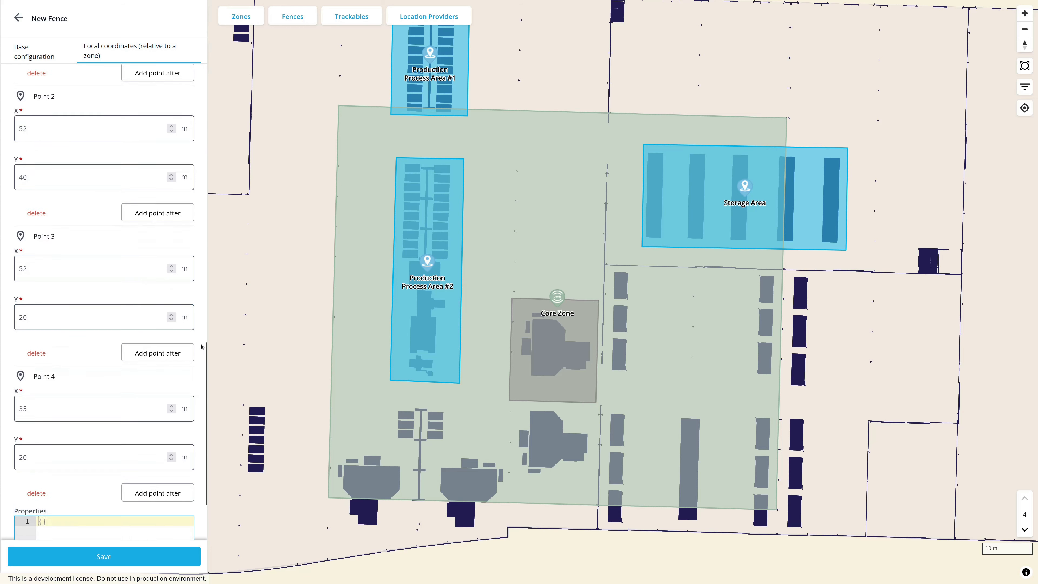
left_click(49, 359)
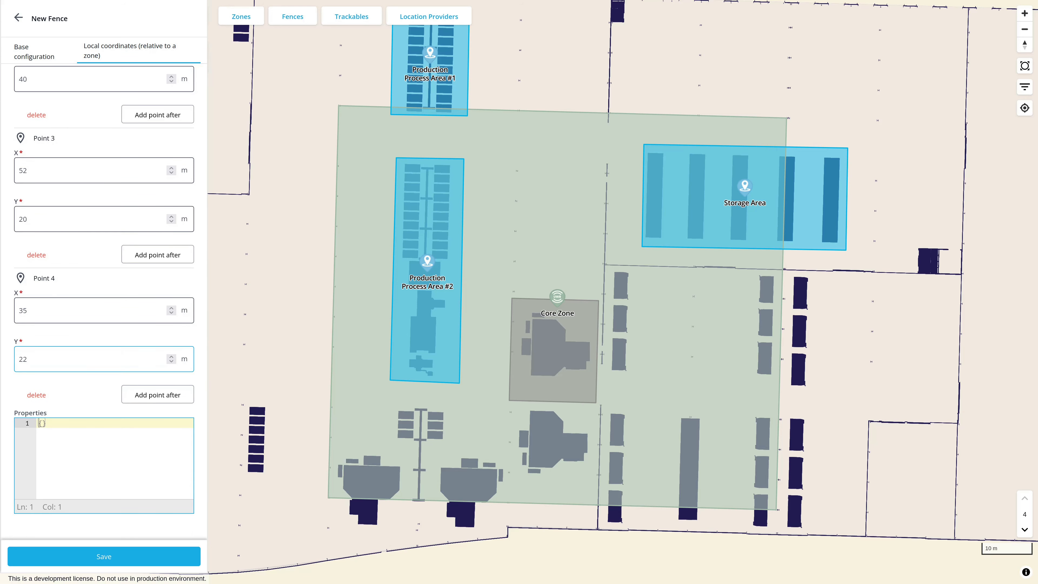
left_click(49, 219)
key("BackSpace")
type("2")
left_click(199, 506)
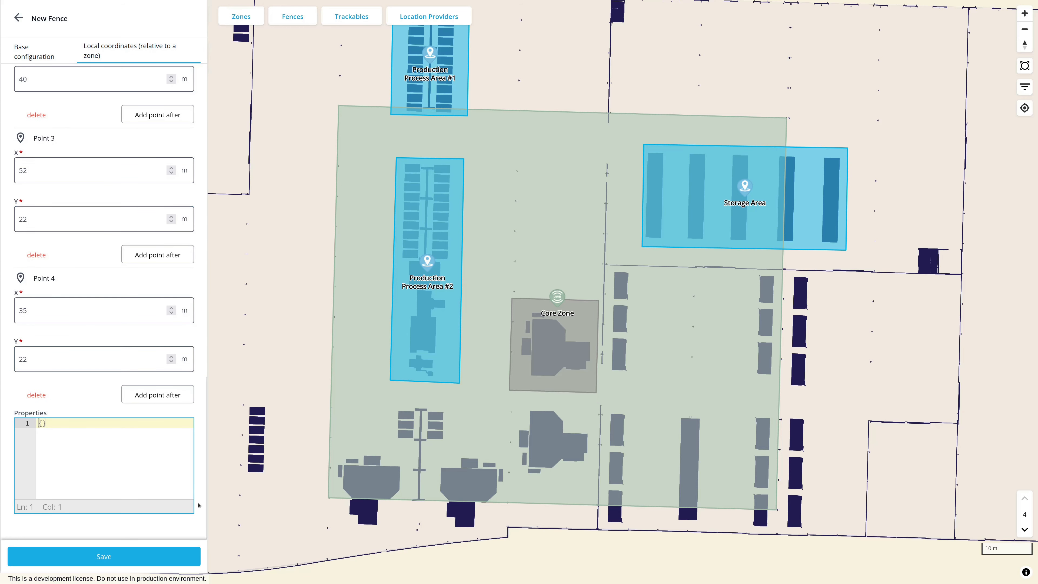
left_click(151, 556)
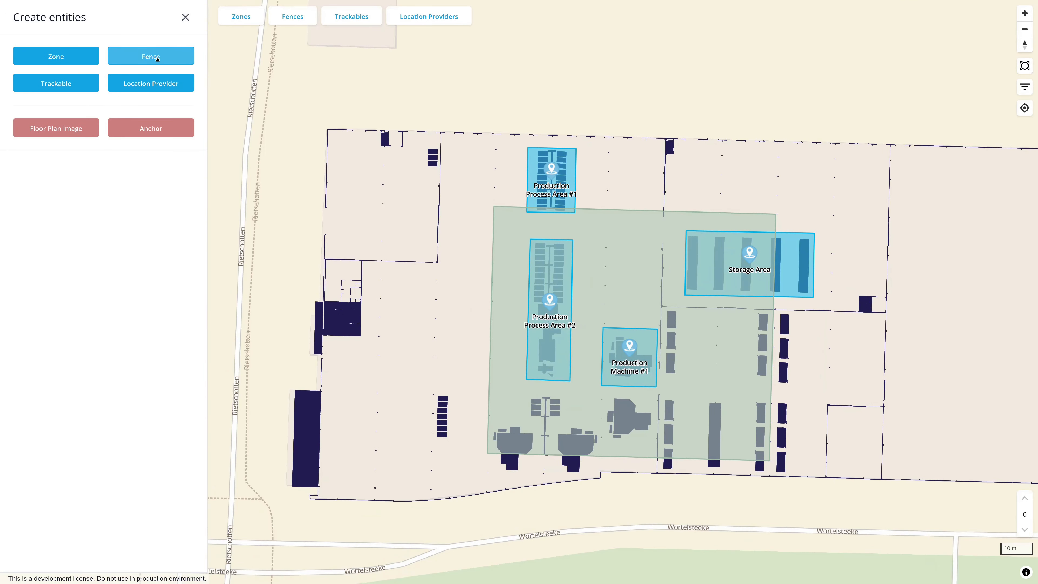
Start a new fence named "Entrance #1", defined by drawing on map / geographic coordinates with radius
left_click(158, 59)
left_click(135, 157)
type("E")
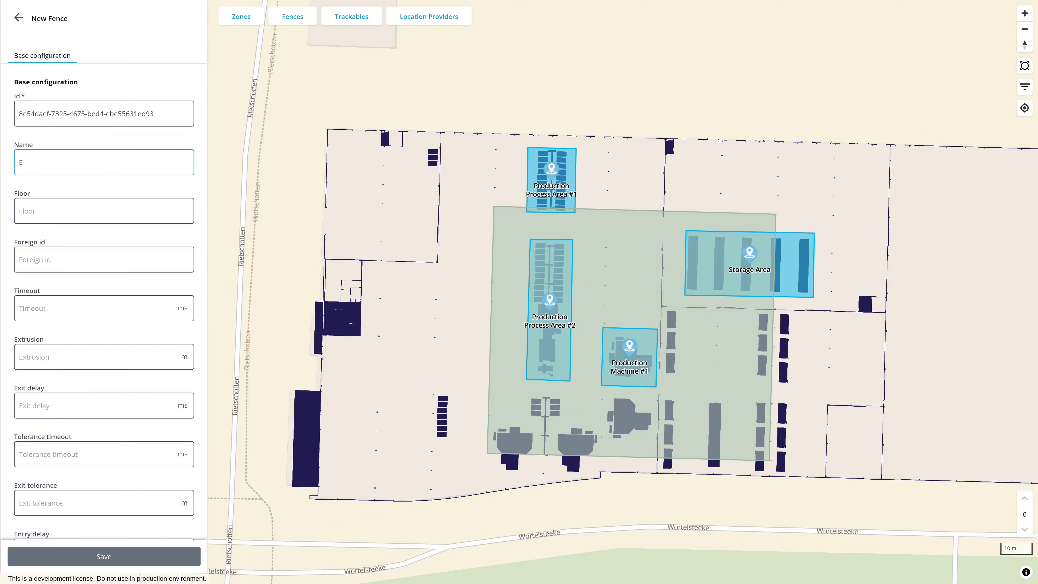
type("ntrance #1")
scroll(135, 286, "down", 8)
left_click(135, 352)
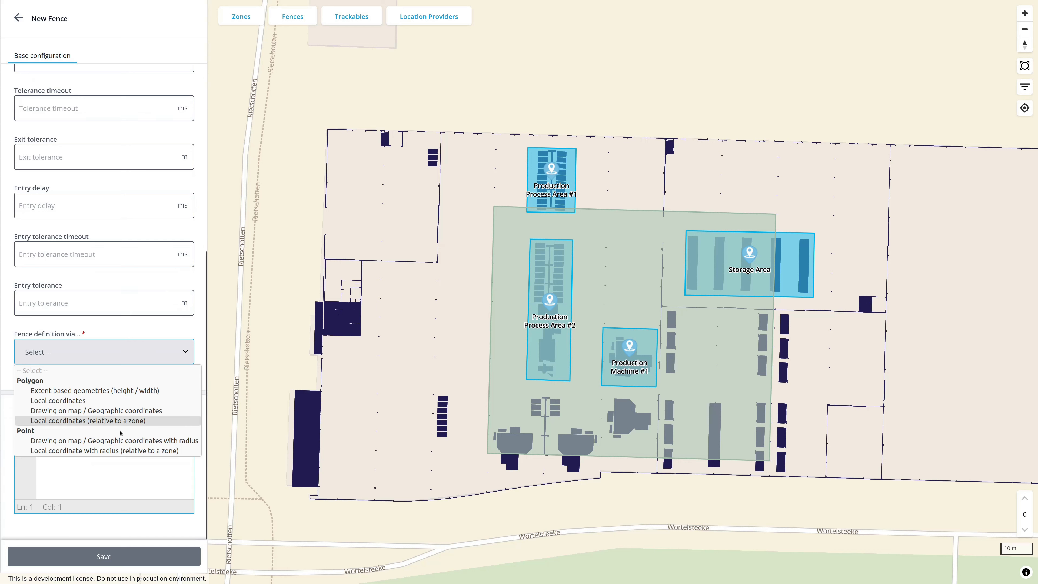
left_click(122, 441)
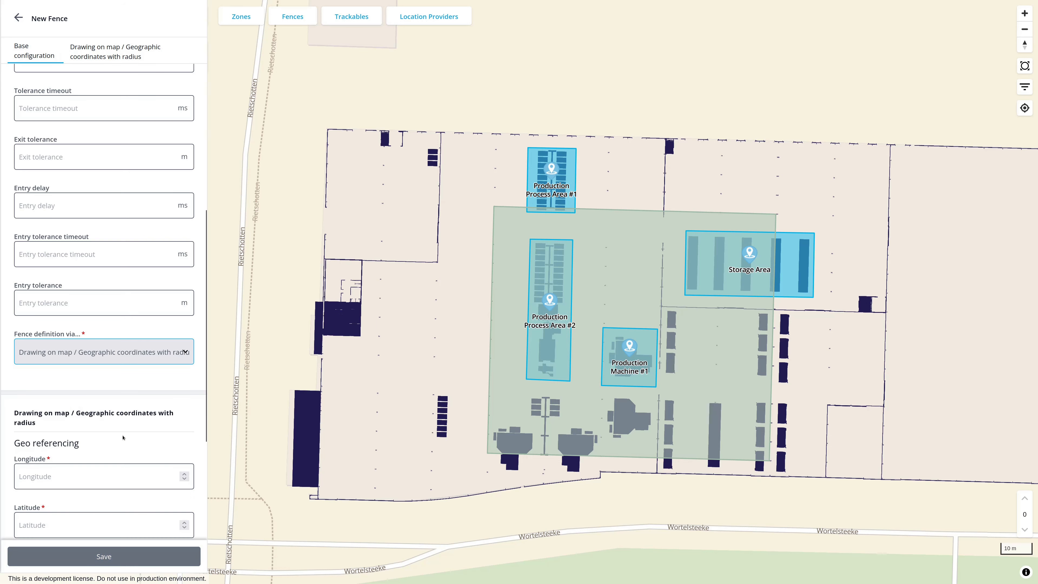
Place the circular fence at the building's northwest corner on the map and shift it south, inside the outer wall
scroll(200, 371, "down", 3)
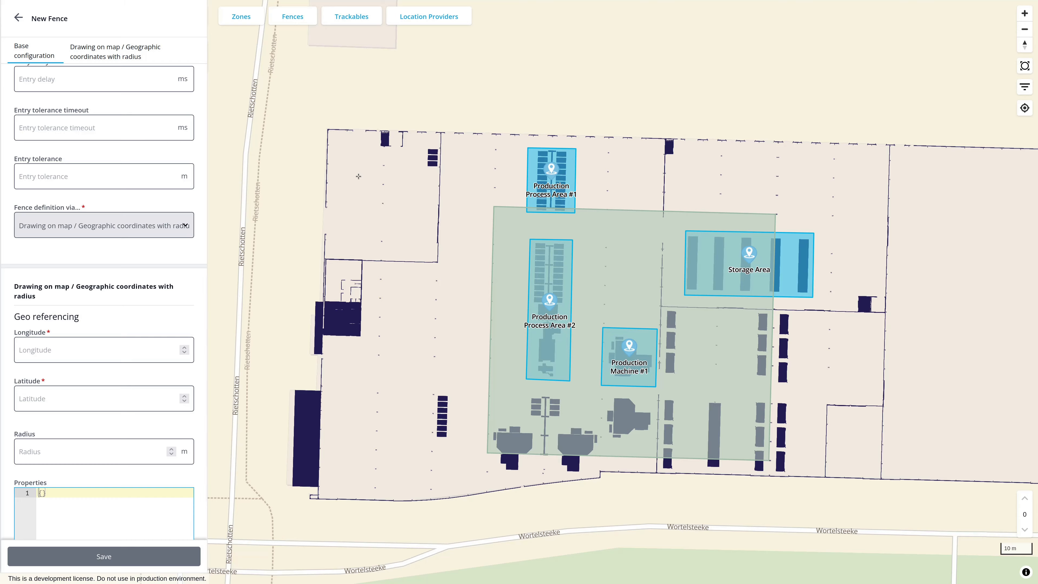
scroll(358, 147, "up", 2)
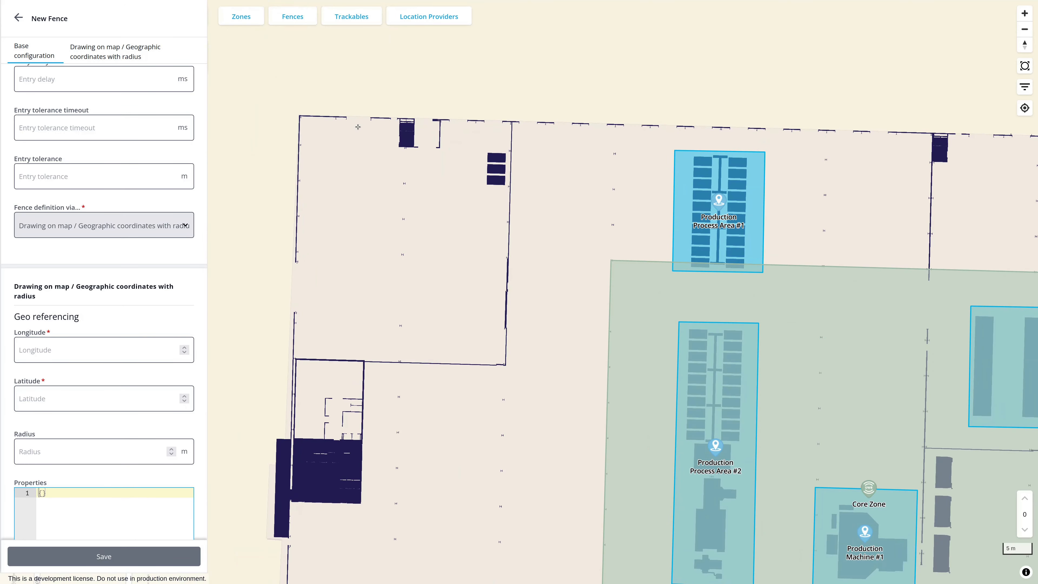
left_click(358, 126)
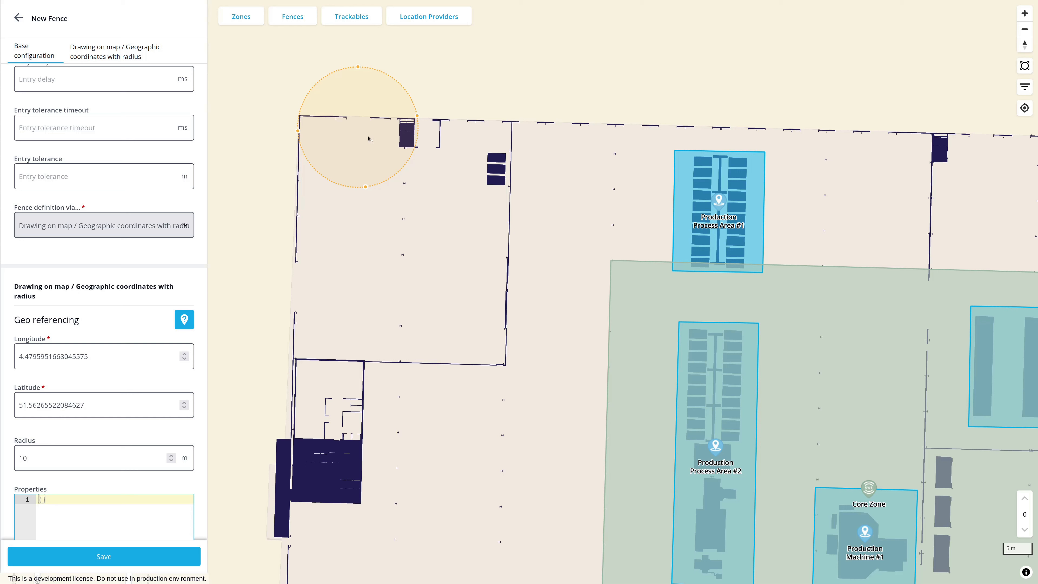
left_click_drag(370, 141, 369, 186)
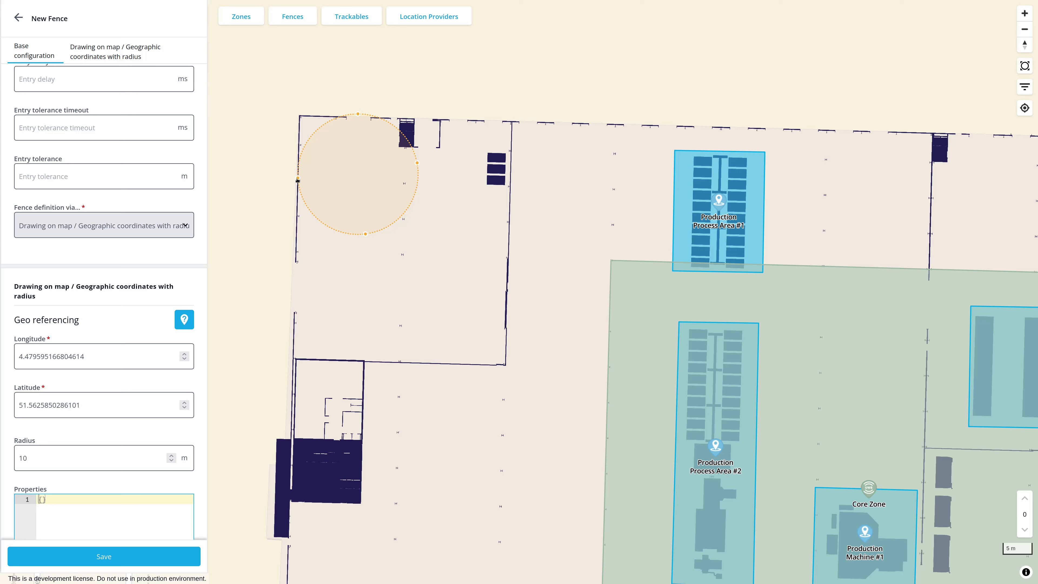
Shrink the circular fence on the map and set its radius to 4 m
left_click_drag(298, 182, 328, 181)
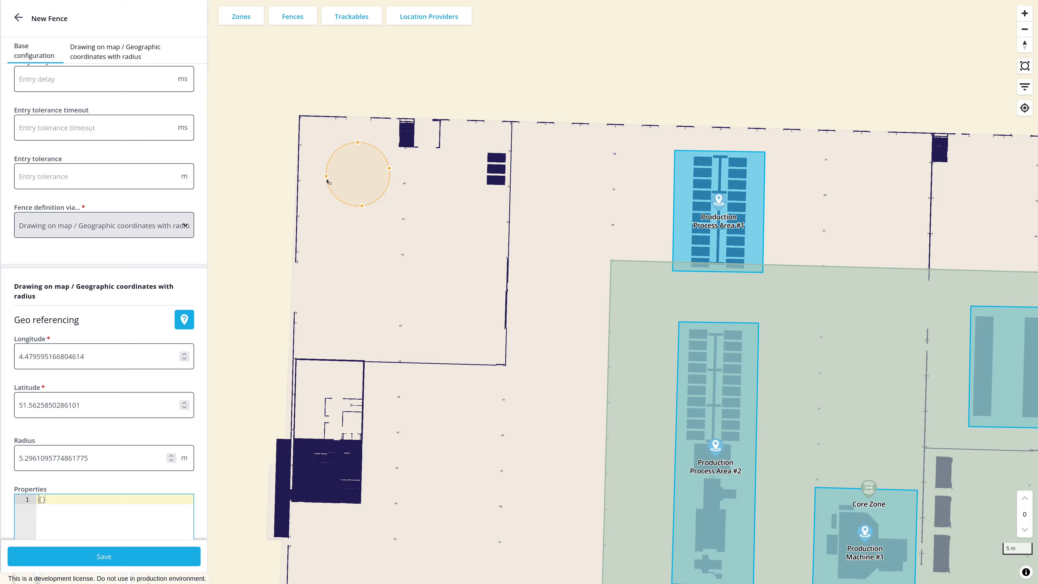
left_click(85, 458)
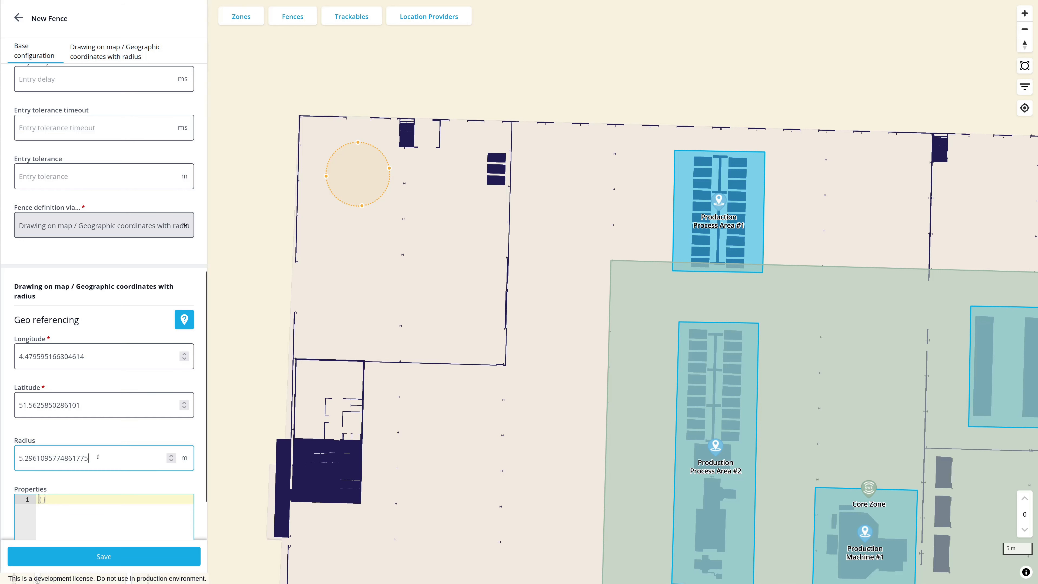
left_click_drag(88, 458, 19, 458)
type("4")
Move the circle north to touch the building's outer wall and save the Entrance #1 fence
left_click_drag(367, 165, 369, 147)
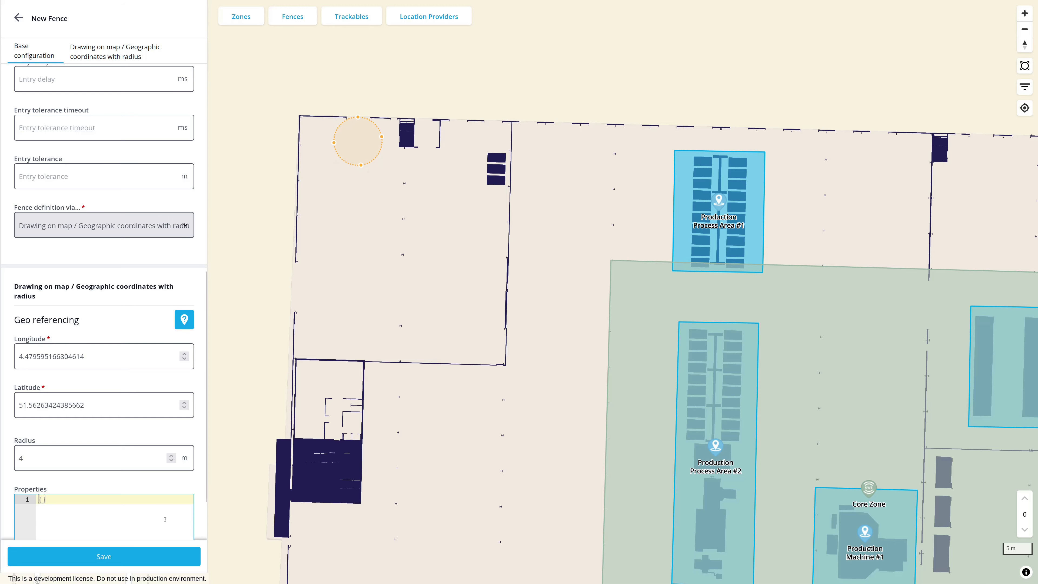
left_click(122, 557)
Start a new fence named "Entrance #2", defined by a local coordinate with radius relative to a zone
scroll(514, 322, "down", 3)
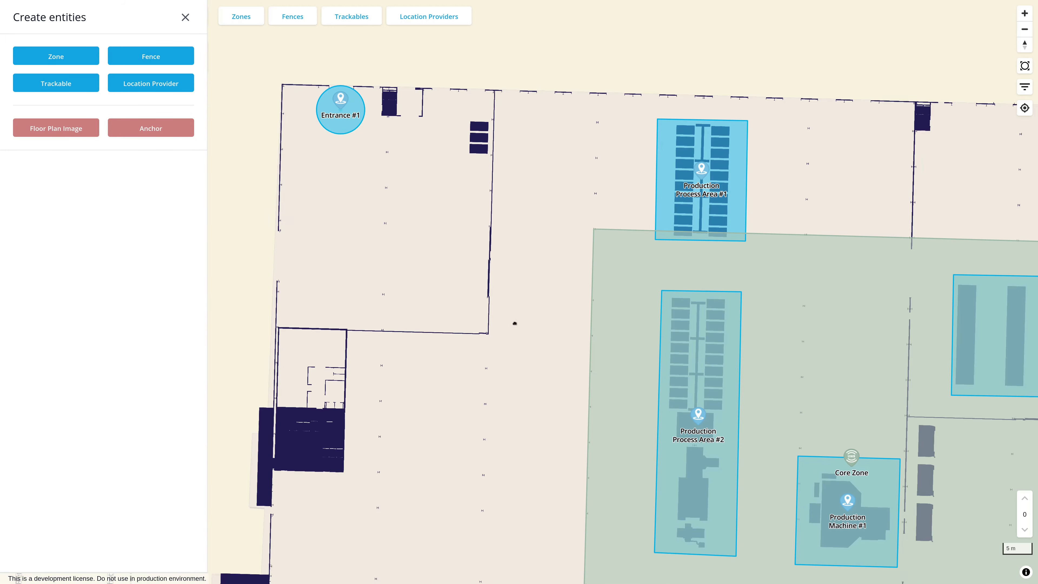
left_click(167, 59)
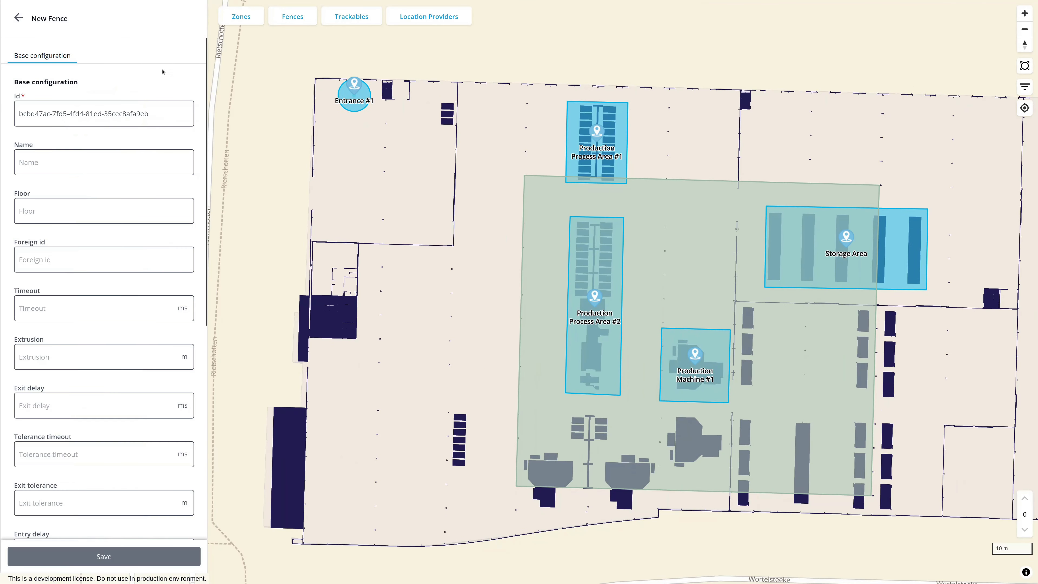
left_click(108, 154)
type("Entrance #2")
scroll(172, 351, "down", 8)
left_click(172, 351)
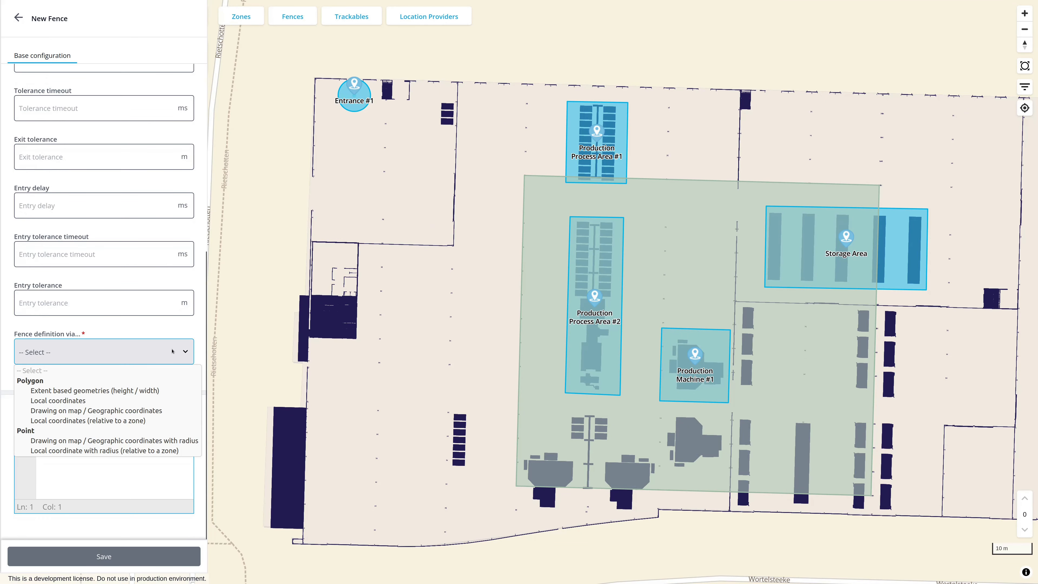
left_click(142, 451)
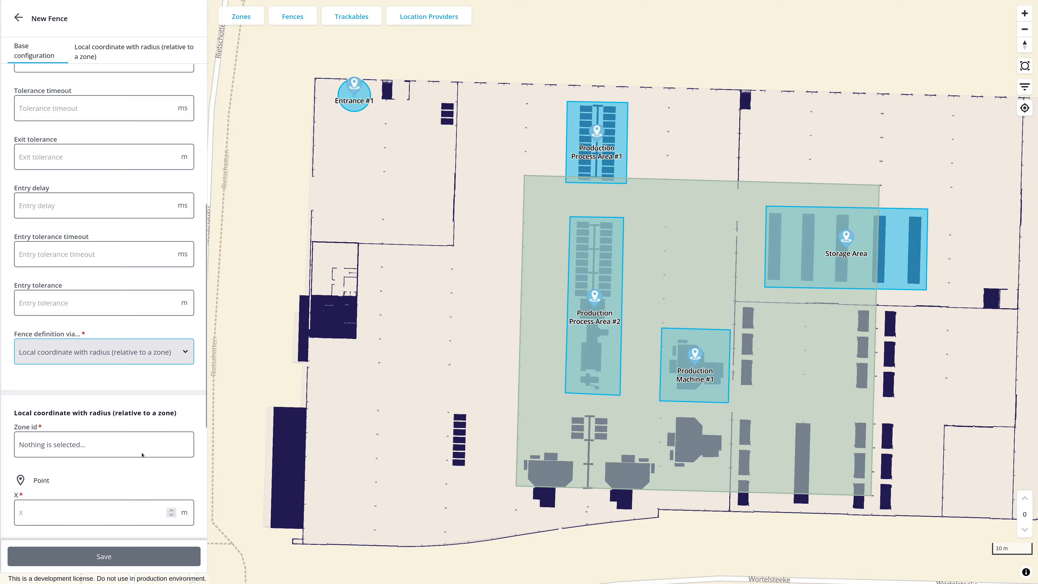
Choose Core Zone as the reference zone for the Entrance #2 fence
scroll(196, 412, "down", 5)
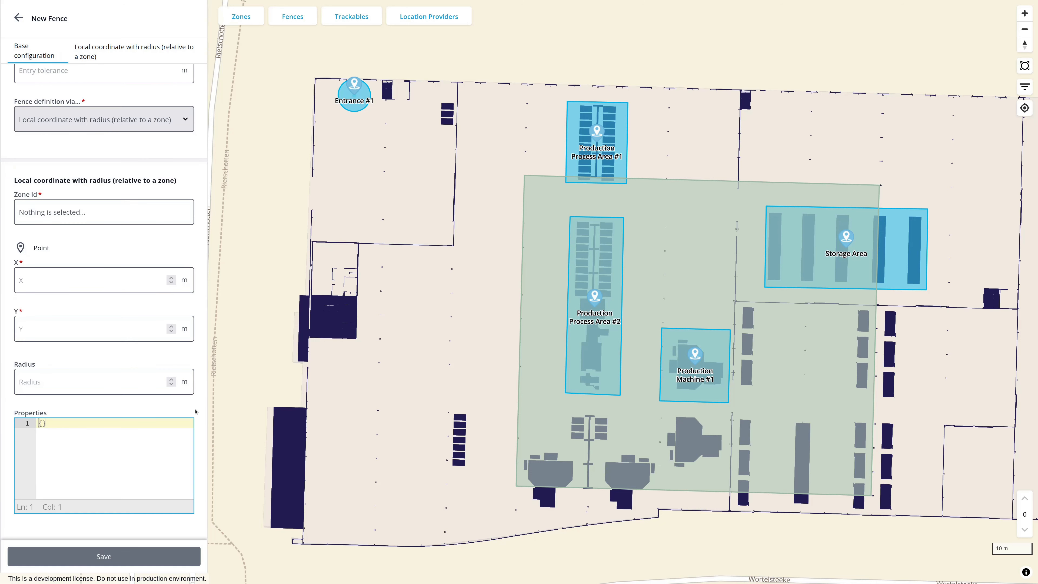
left_click(157, 217)
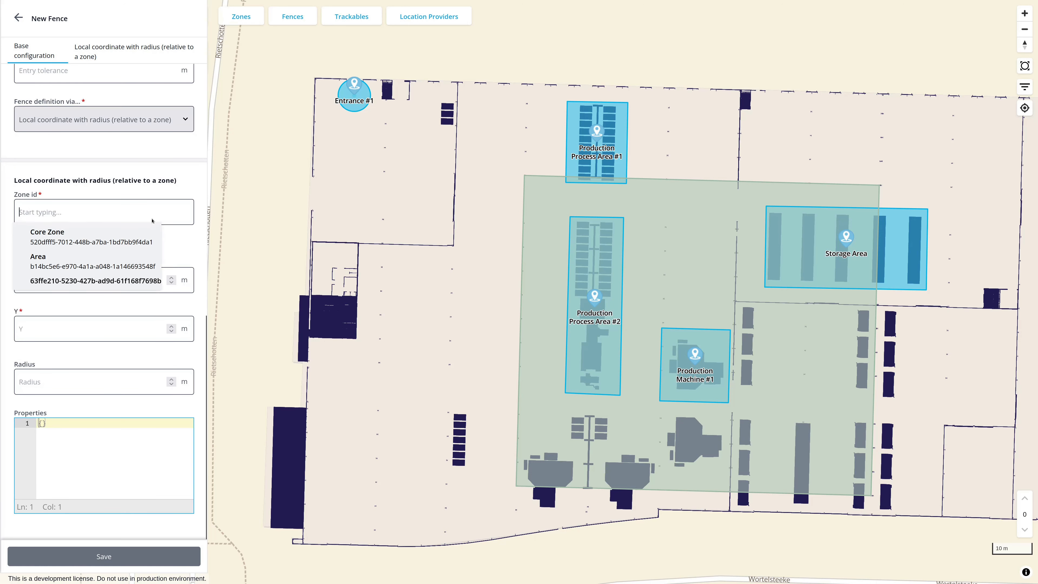
left_click(61, 233)
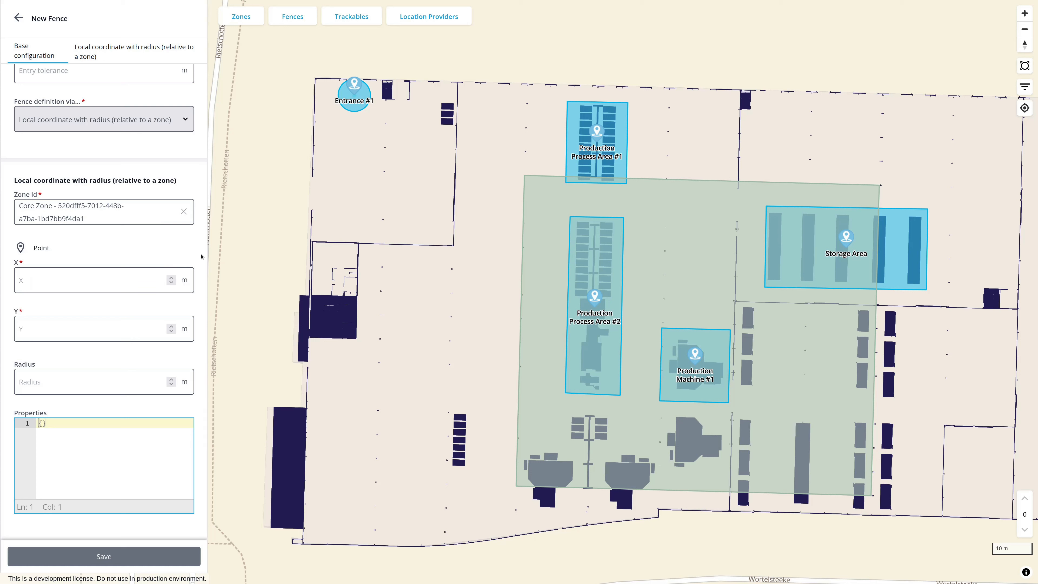
Set the Entrance #2 fence's point relative to Core Zone to X -50 m and Y 50 m
left_click(98, 280)
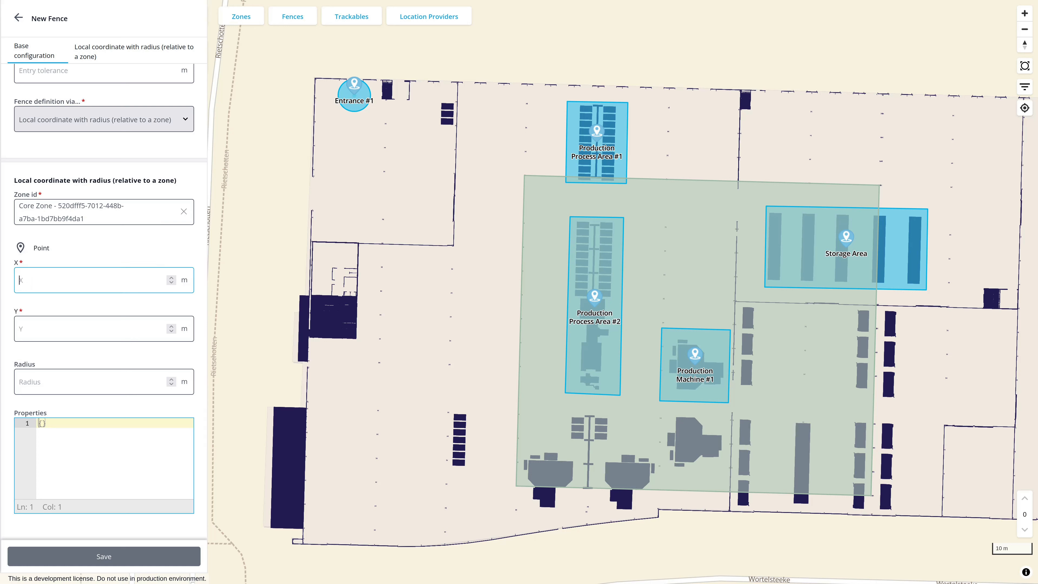
type("-50")
key("Tab")
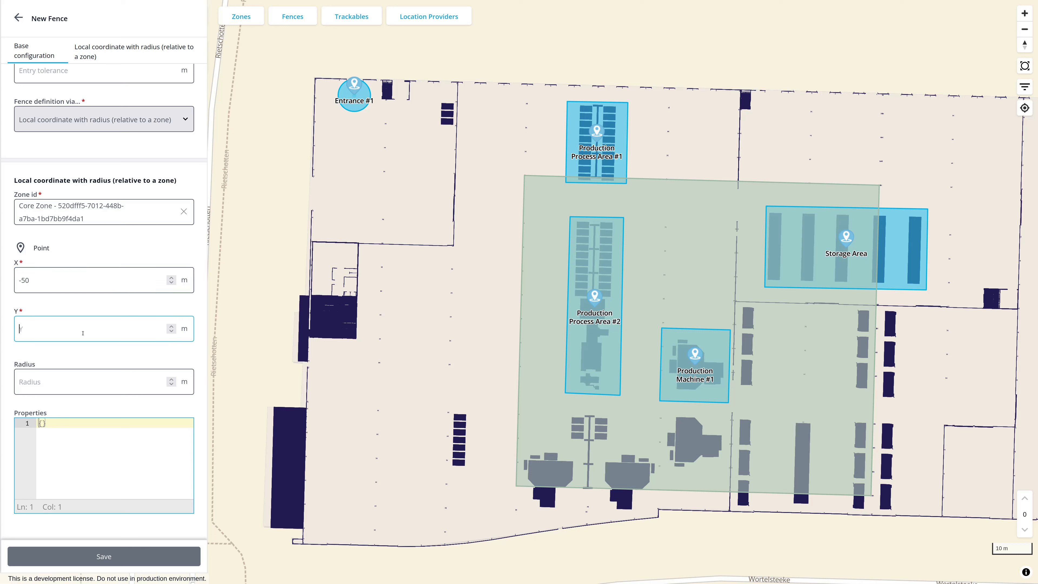
type("50")
left_click(201, 340)
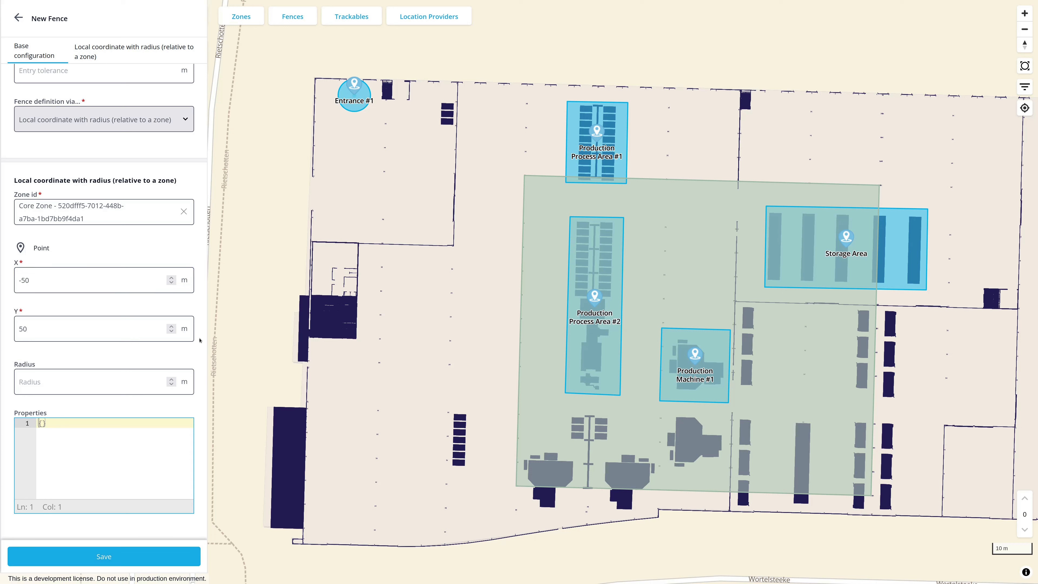
Give the Entrance #2 fence a radius of 4 m and save it
key("Tab")
type("4")
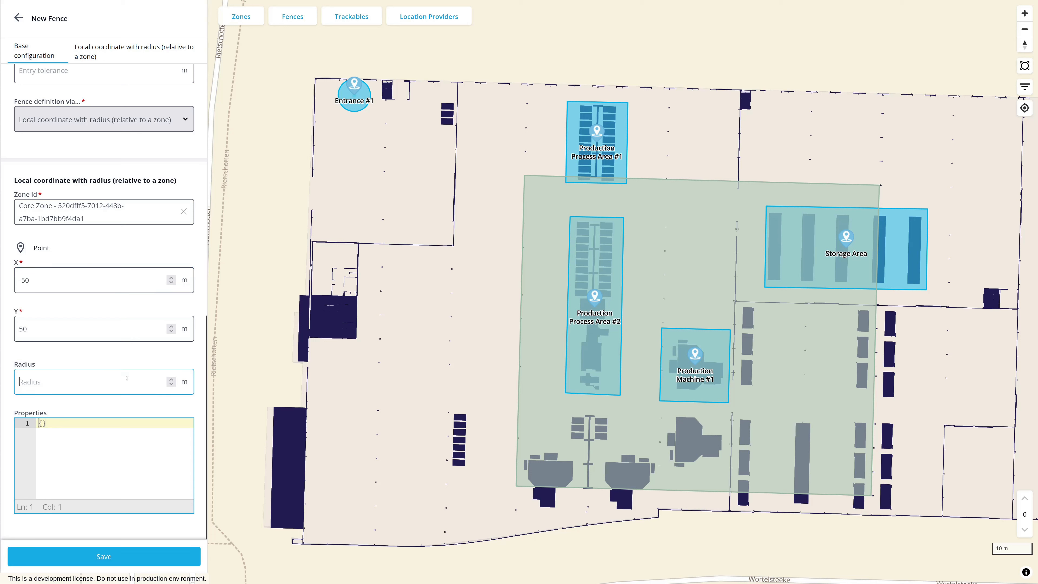
left_click(195, 312)
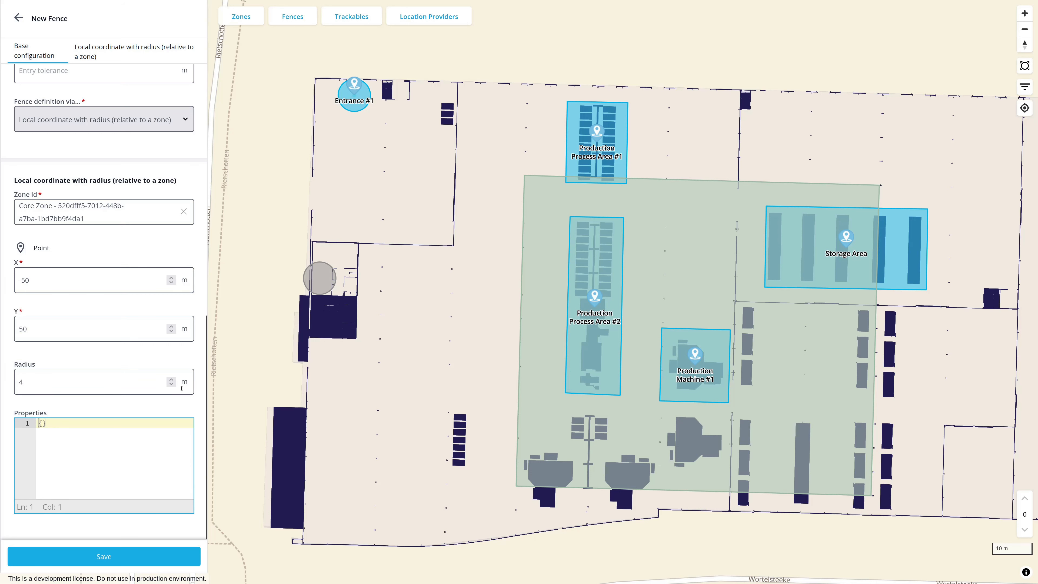
left_click(147, 555)
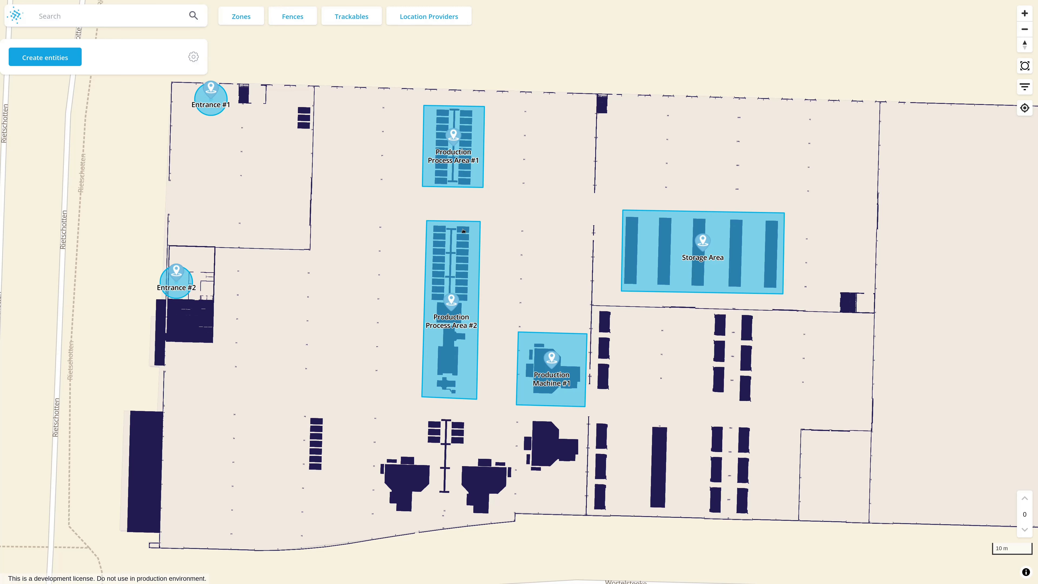
List the existing fences, search for "Production" and open Production Process Area #2 for editing
left_click(297, 20)
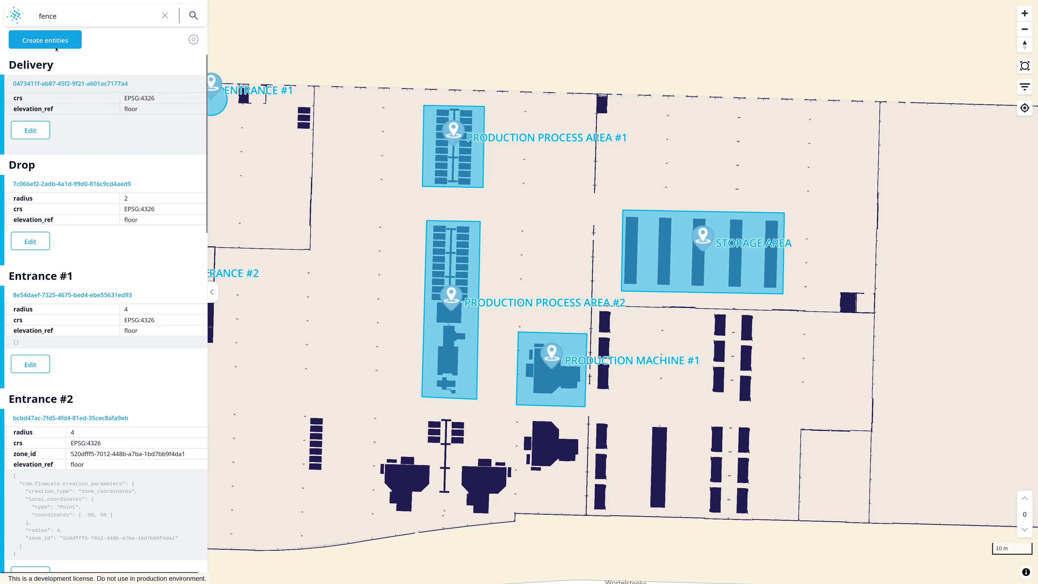
double_click(122, 17)
type("Production")
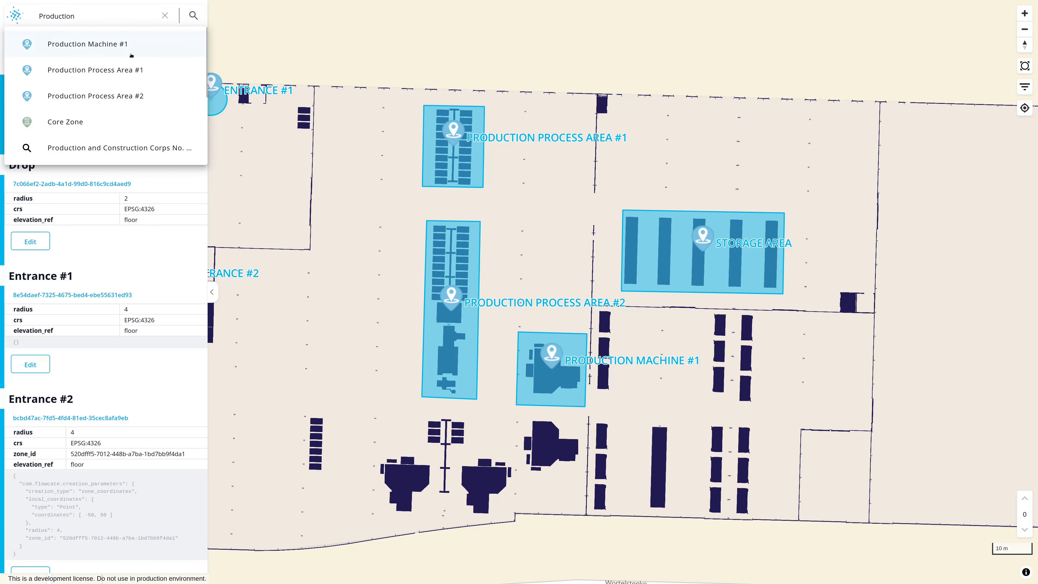
left_click(127, 96)
left_click(30, 142)
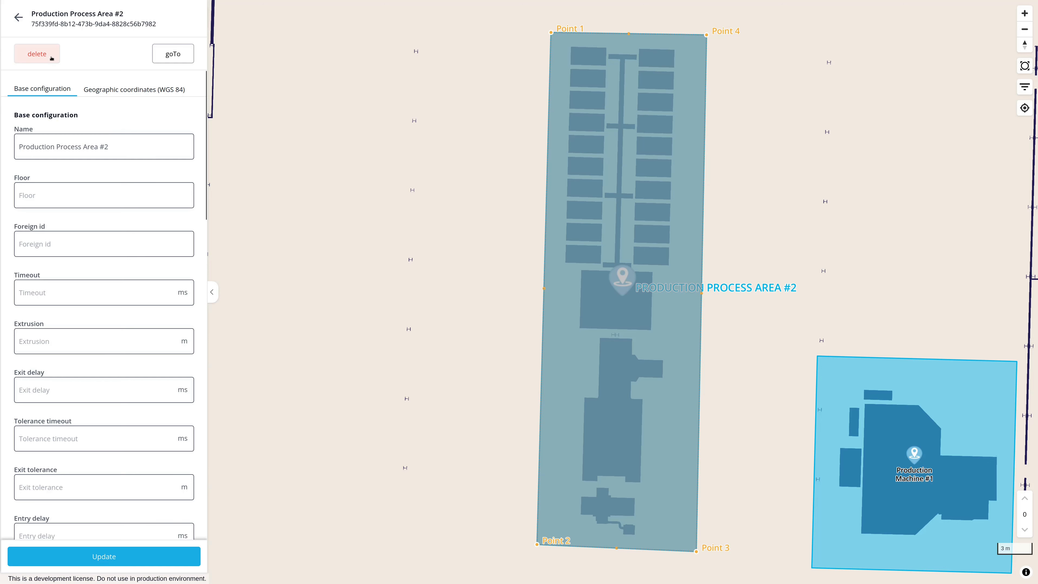
Add the property "parts": ["sensors","circuit boards"] to Production Process Area #2 and update the fence
scroll(200, 205, "down", 20)
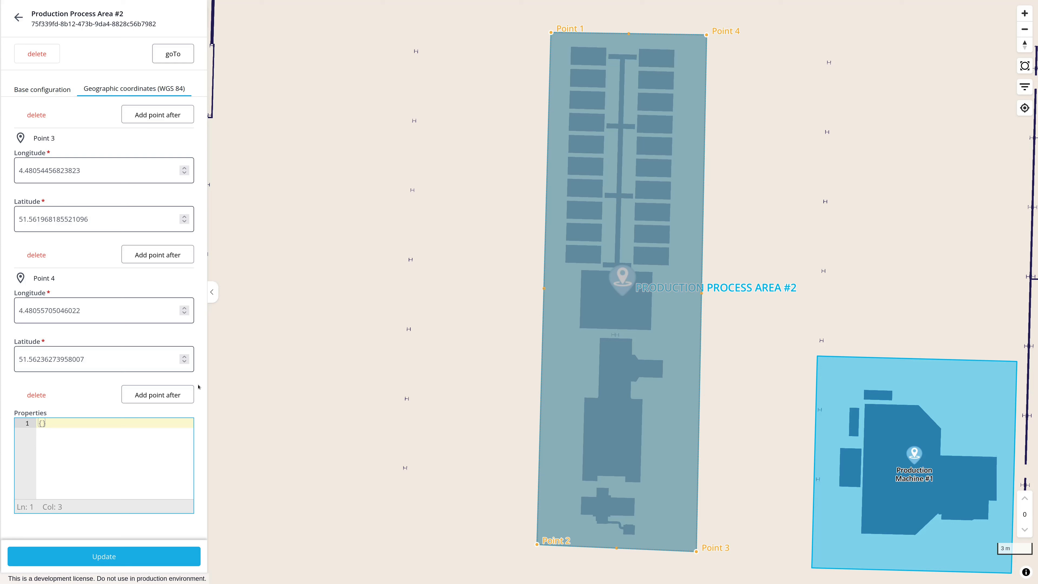
key("Return")
type("\"")
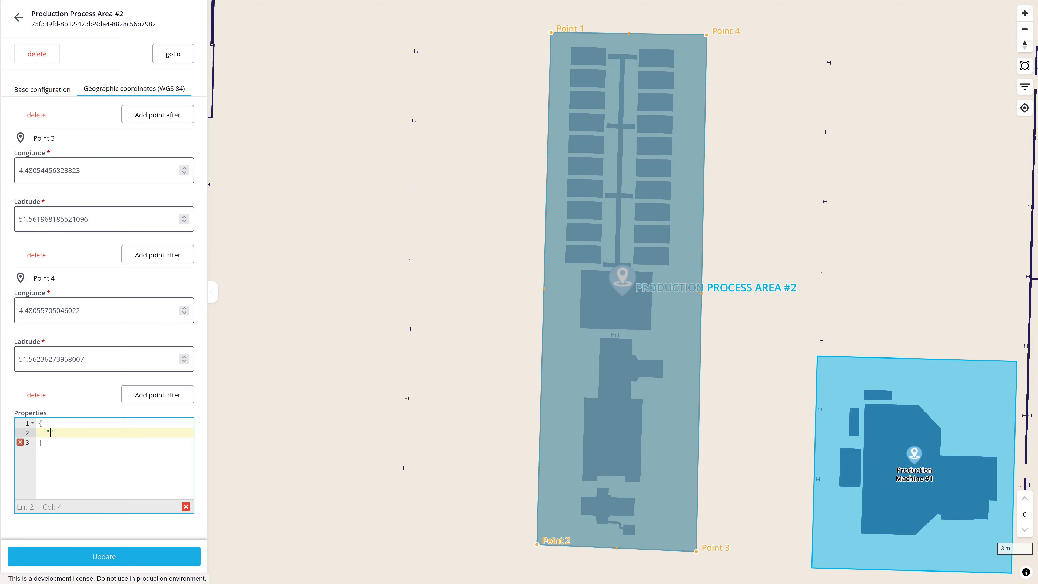
type("parts\": [\"sensors\",\"circuit boards")
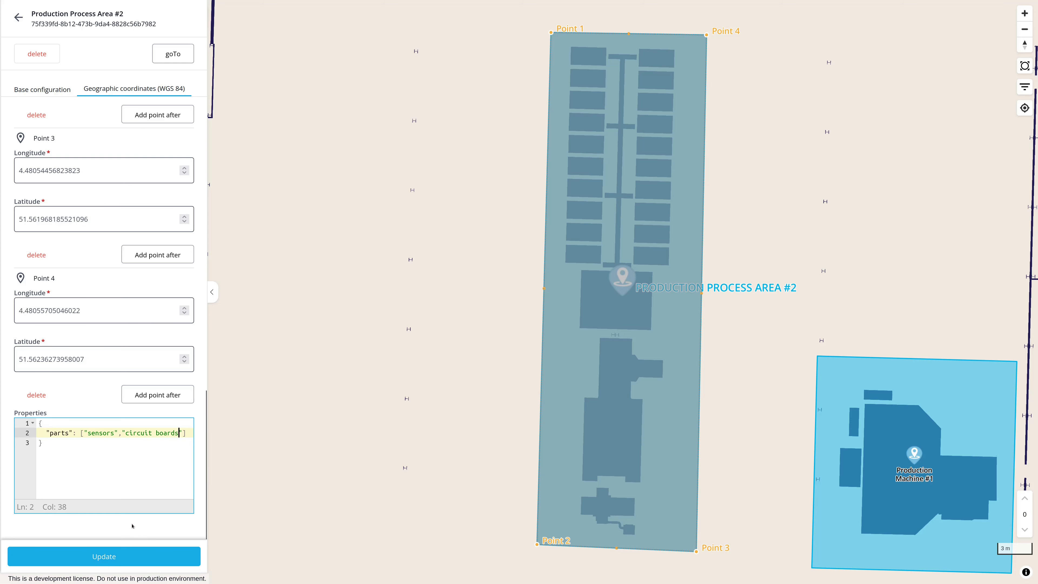
left_click(118, 557)
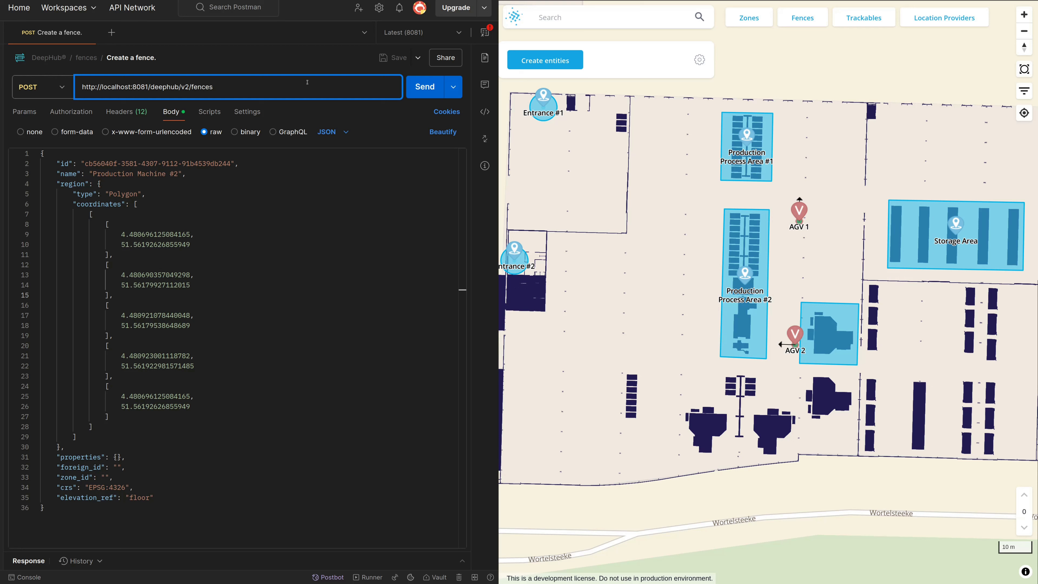
In Postman, examine the Create a fence request body for Production Machine #2: id, region, coordinates, foreign_id, zone_id and crs
left_click(238, 163)
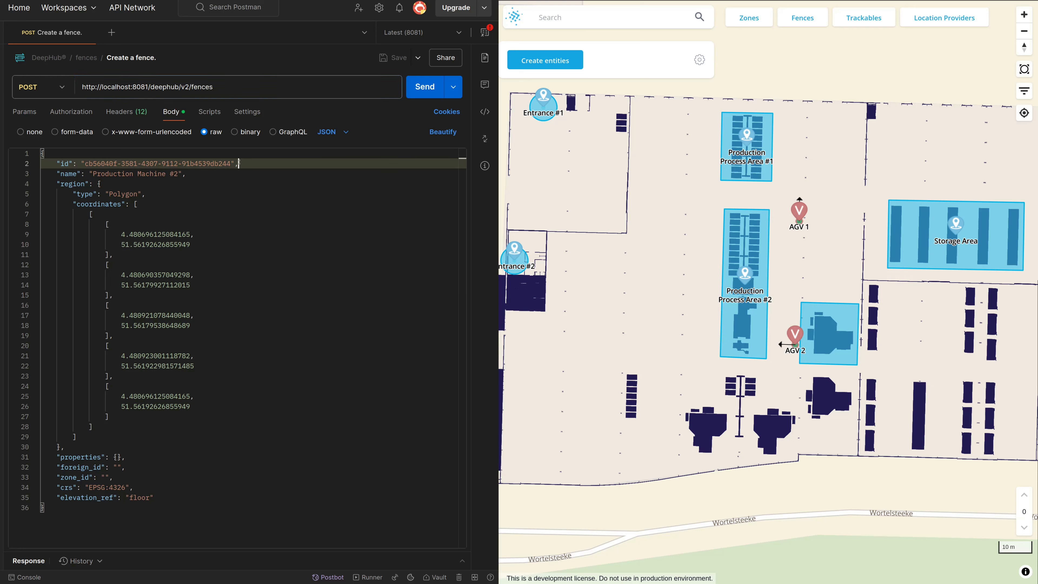
left_click(208, 183)
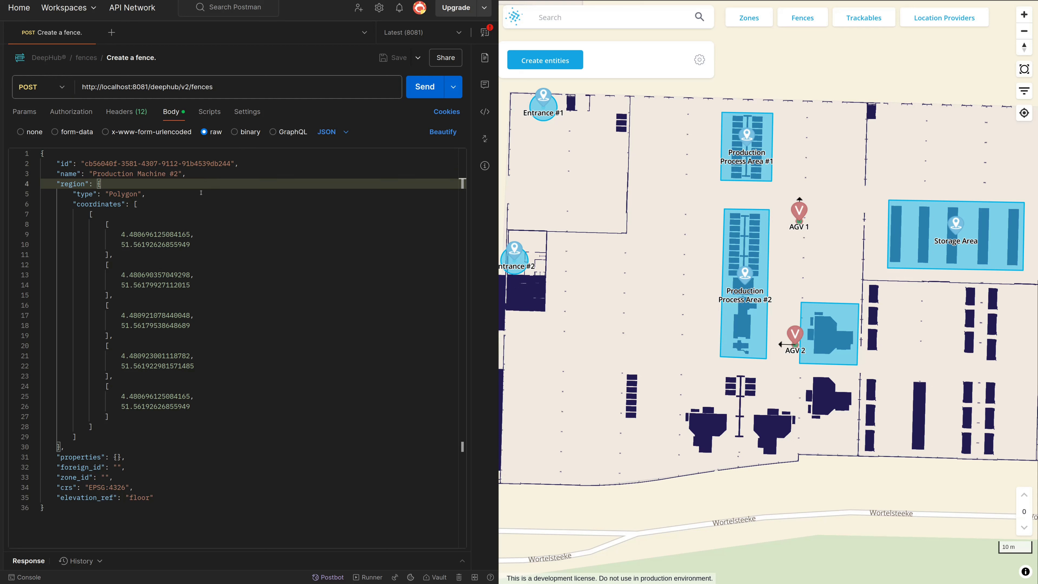
left_click(184, 194)
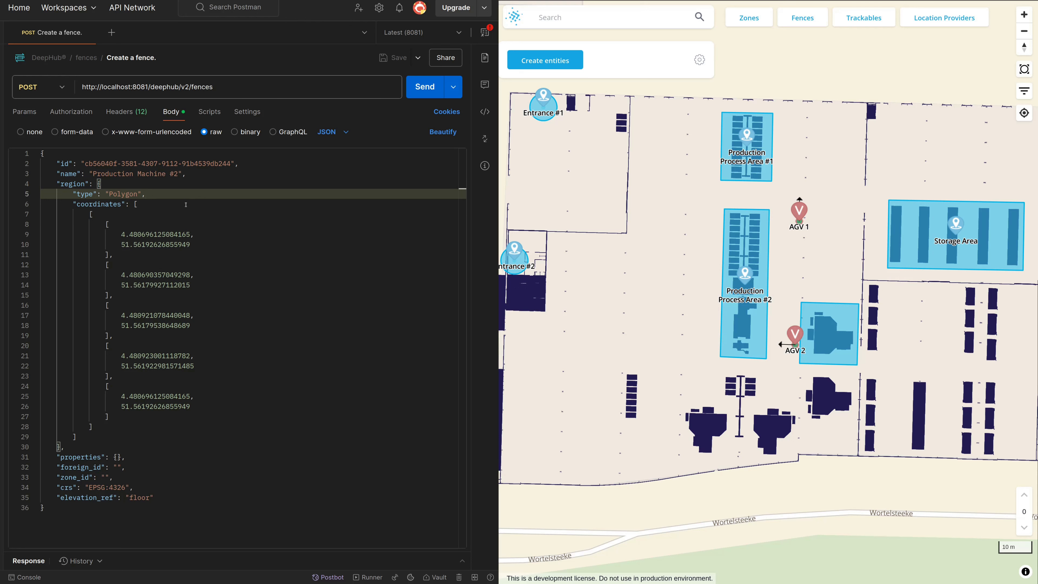
left_click(186, 205)
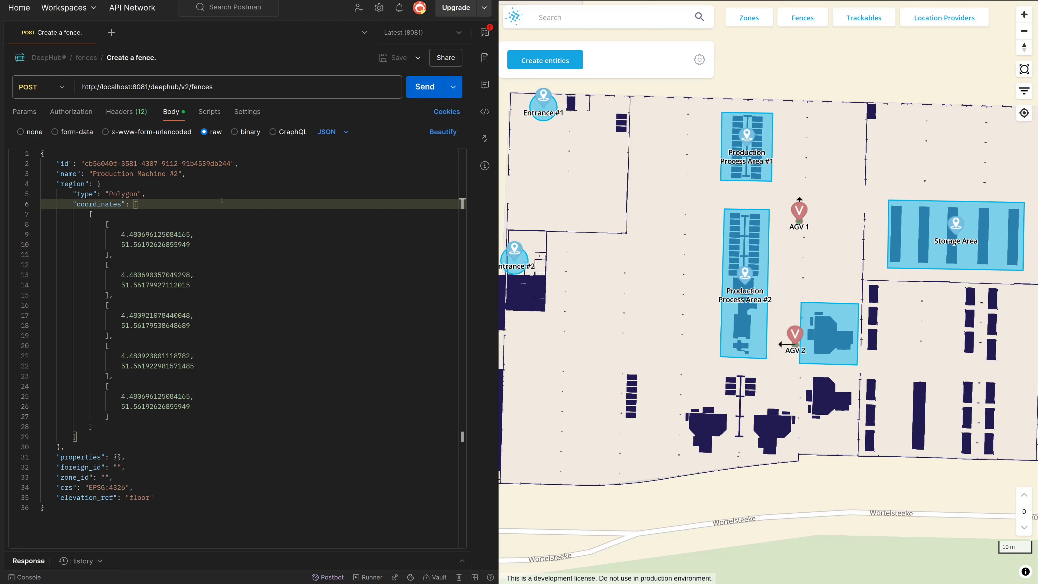
left_click(134, 466)
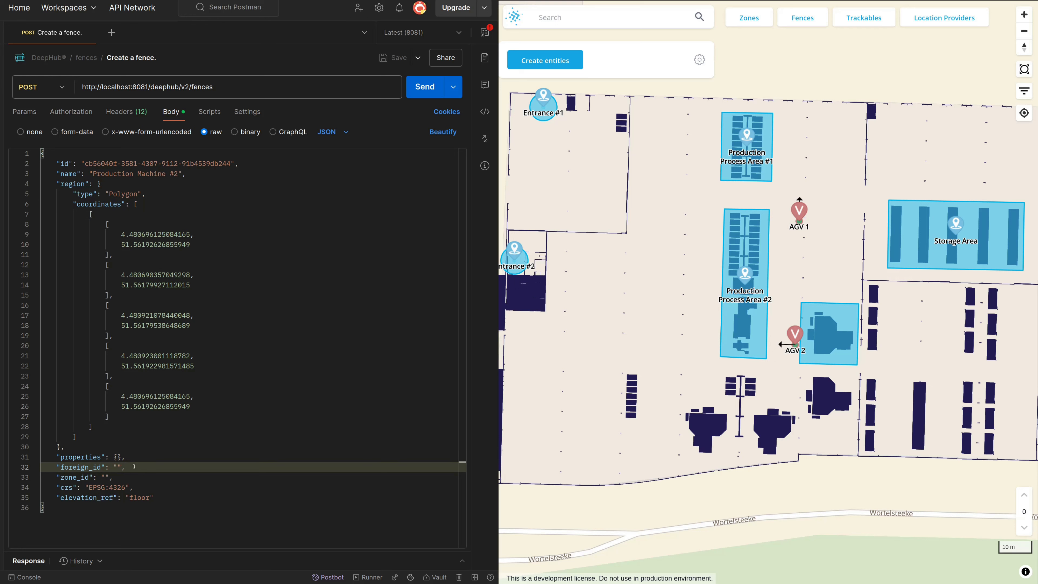
left_click(139, 488)
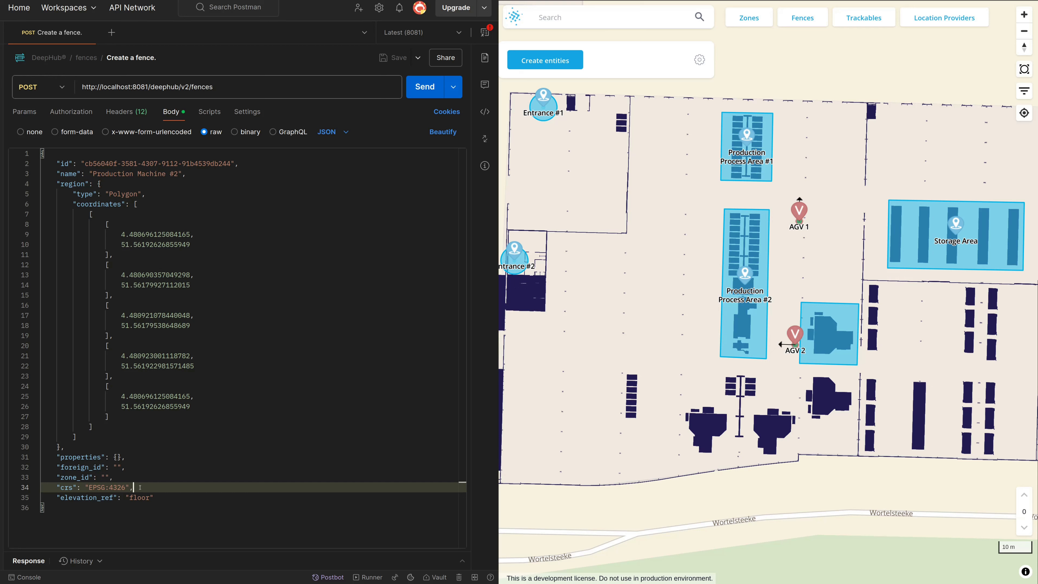
left_click(137, 473)
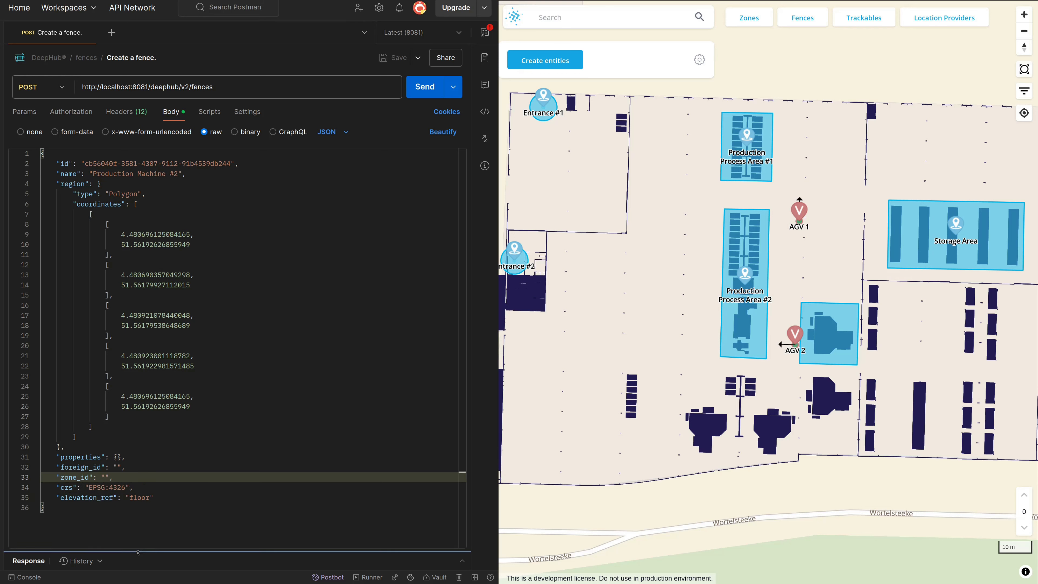
Enlarge the response area and send the POST request that creates the Production Machine #2 fence
left_click_drag(138, 553, 137, 359)
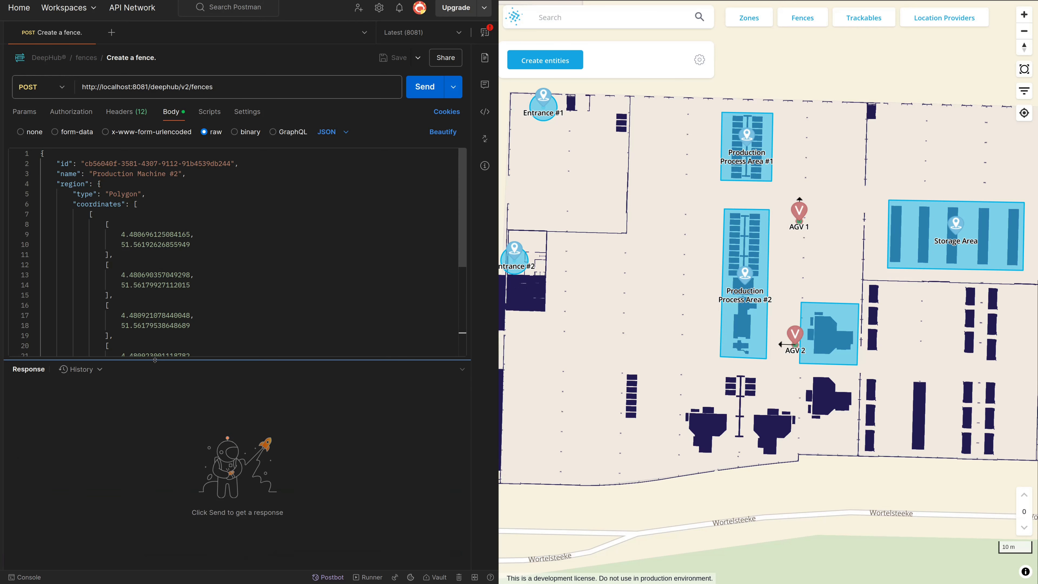
left_click(422, 87)
mouse_move(268, 373)
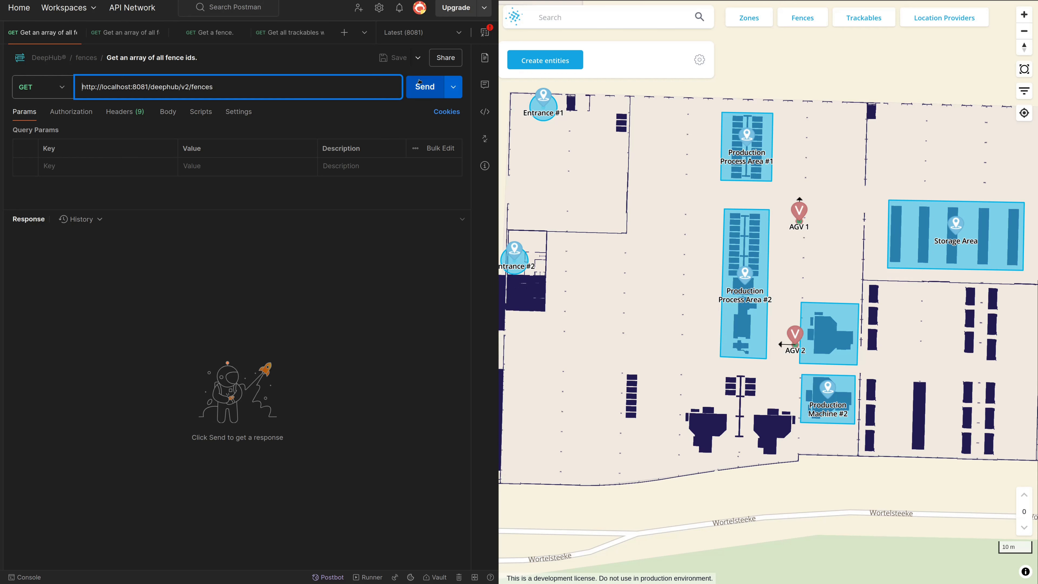
Request the array of all fence ids and the full fence list from fences/summary, and read through the returned fences
left_click(420, 87)
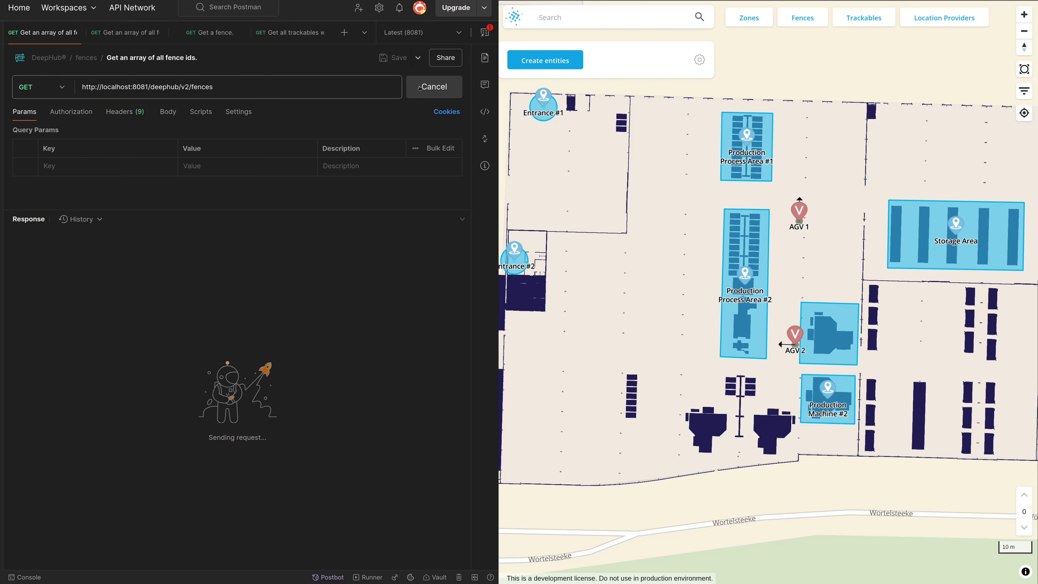
left_click(130, 33)
left_click(339, 86)
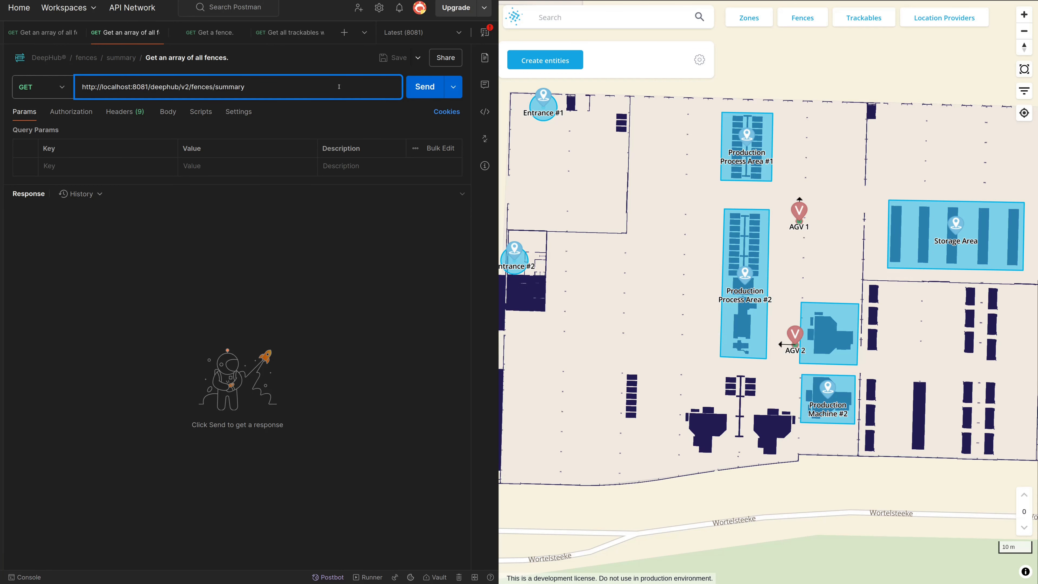
left_click(441, 97)
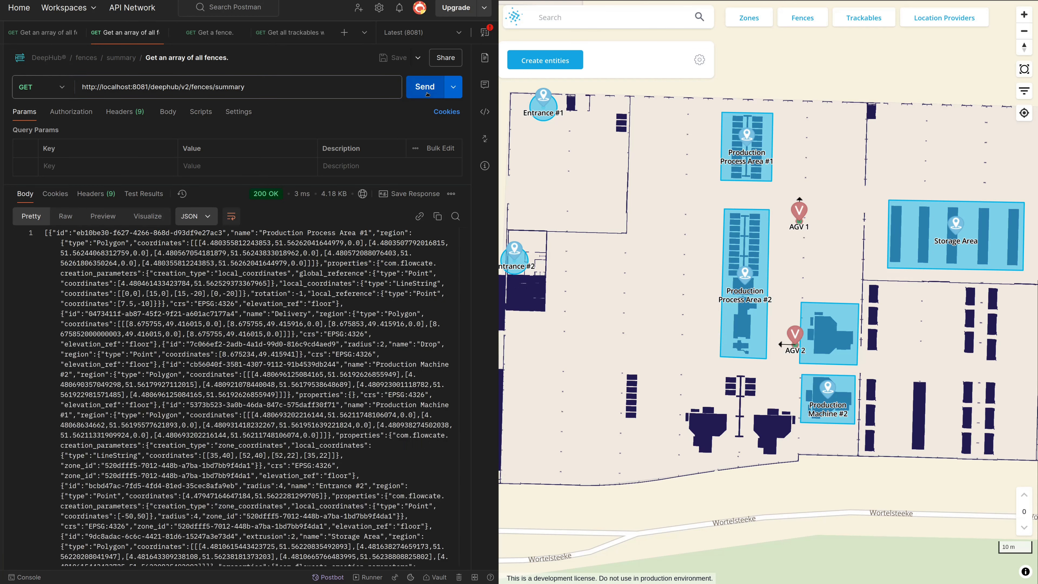
scroll(369, 301, "down", 3)
scroll(369, 301, "down", 8)
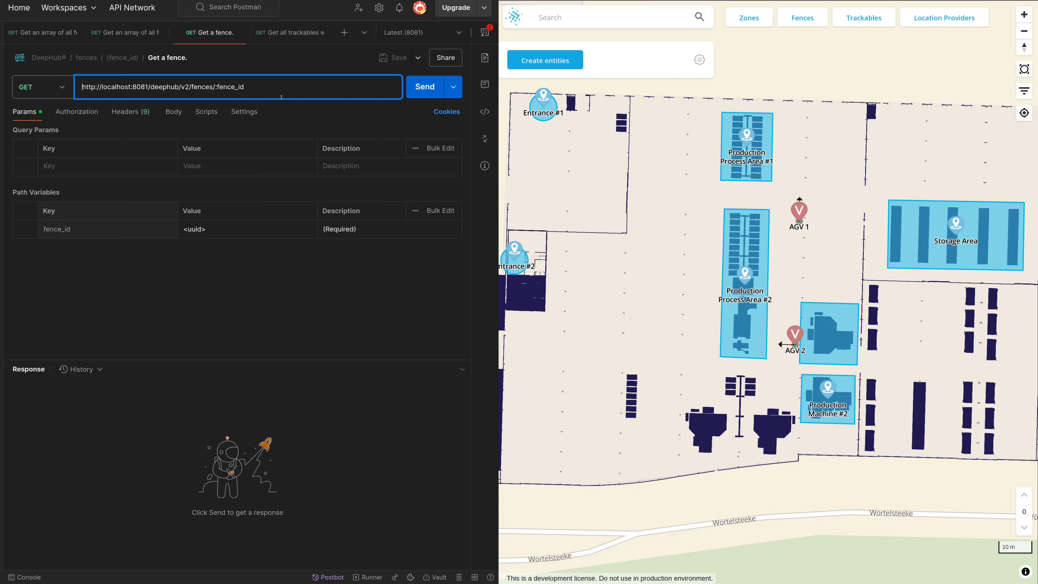
Send the Get a fence request with fence_id 0473411f-ab87-45f2-9f21-a601ac7177a4 and enlarge the response area
left_click(227, 229)
key("ctrl+a")
type("0473411f-ab87-45f2-9f21-a601ac7177a4")
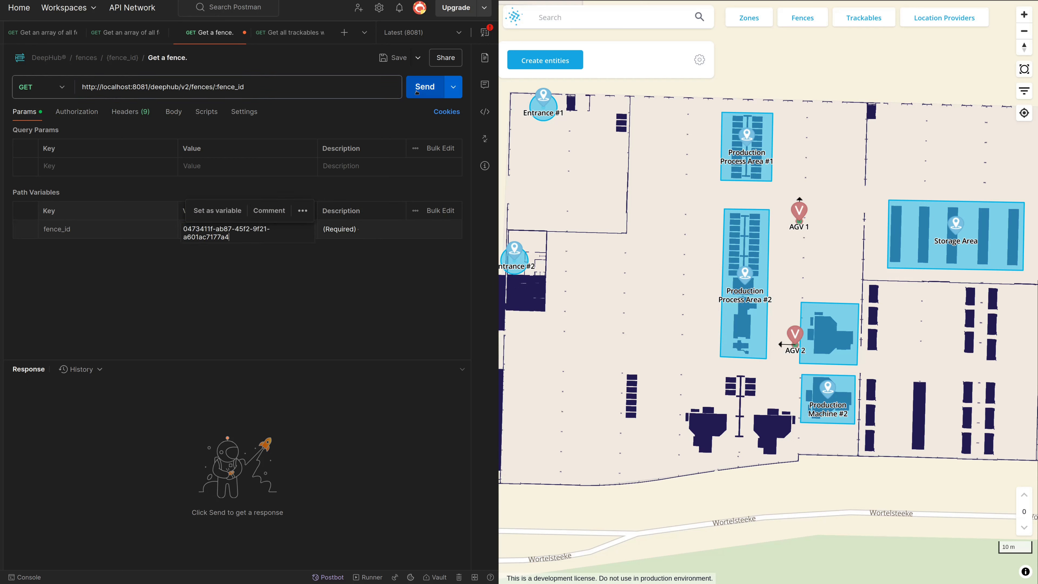
left_click(425, 87)
left_click_drag(297, 360, 297, 257)
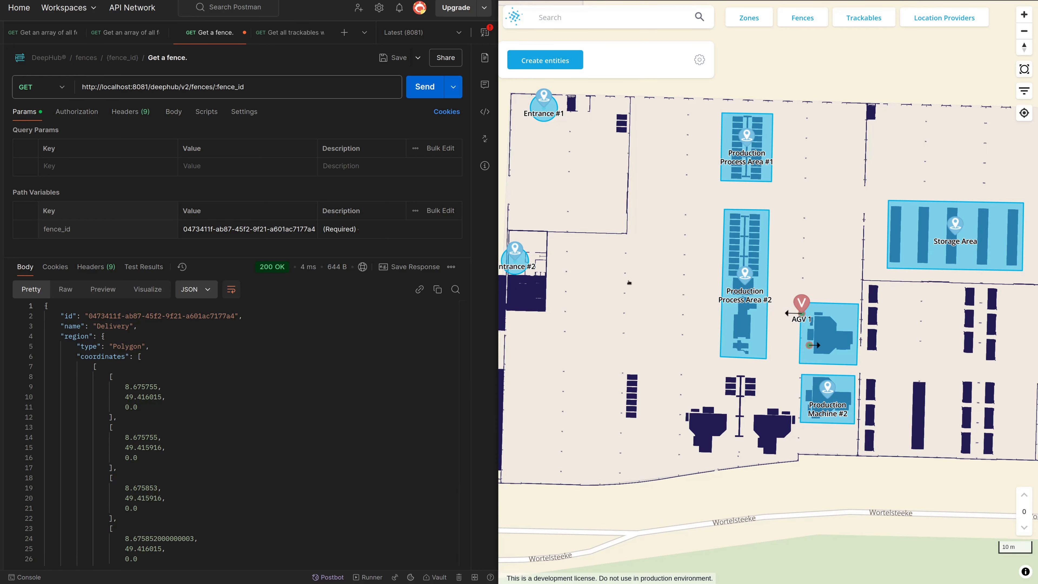
In the Get all trackables within a fence request, set fence_id to the ID copied from the Production Machine #1 fence on the map
scroll(815, 343, "up", 5)
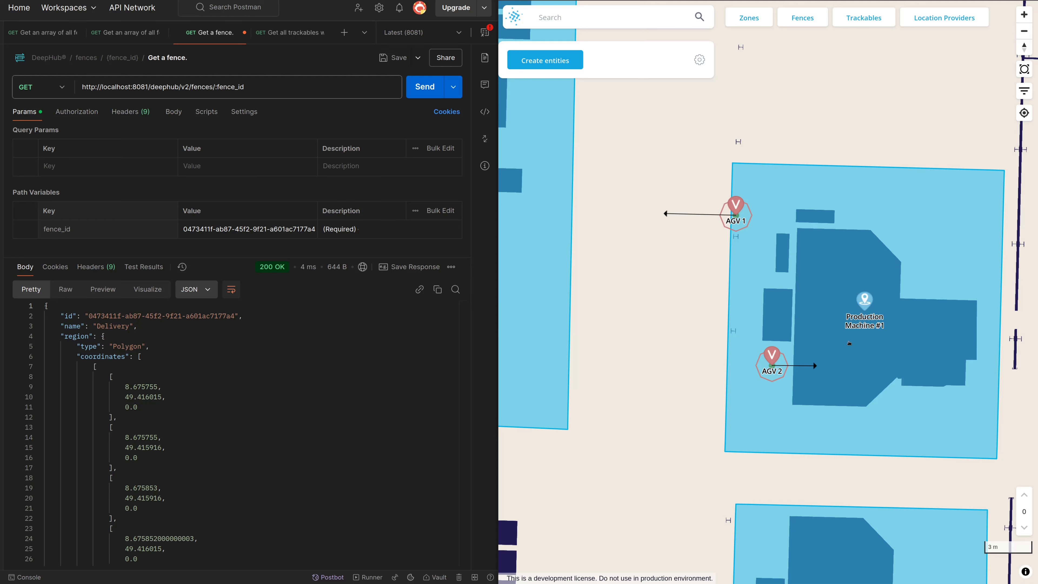
left_click(293, 32)
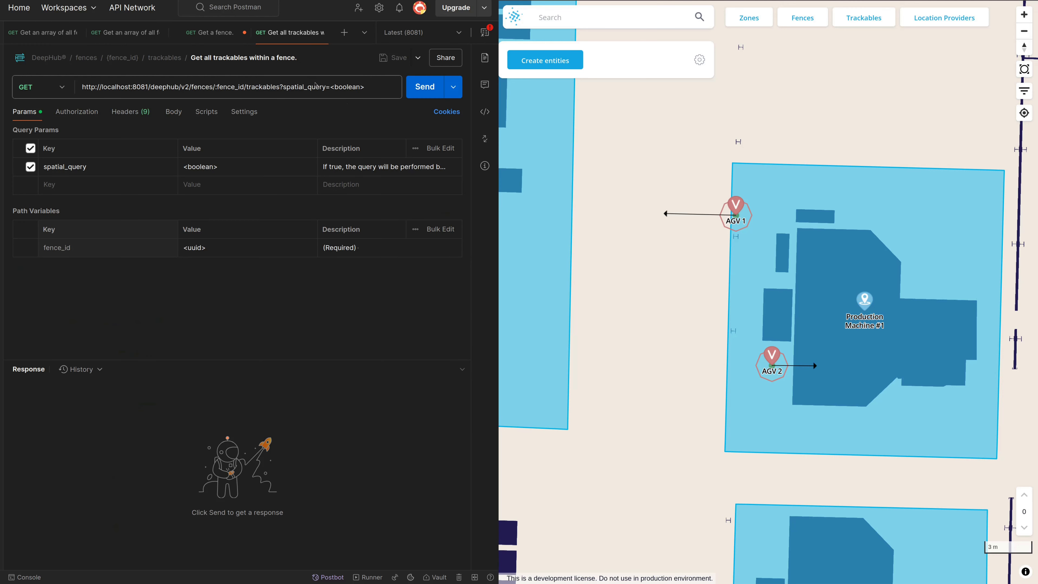
left_click(385, 89)
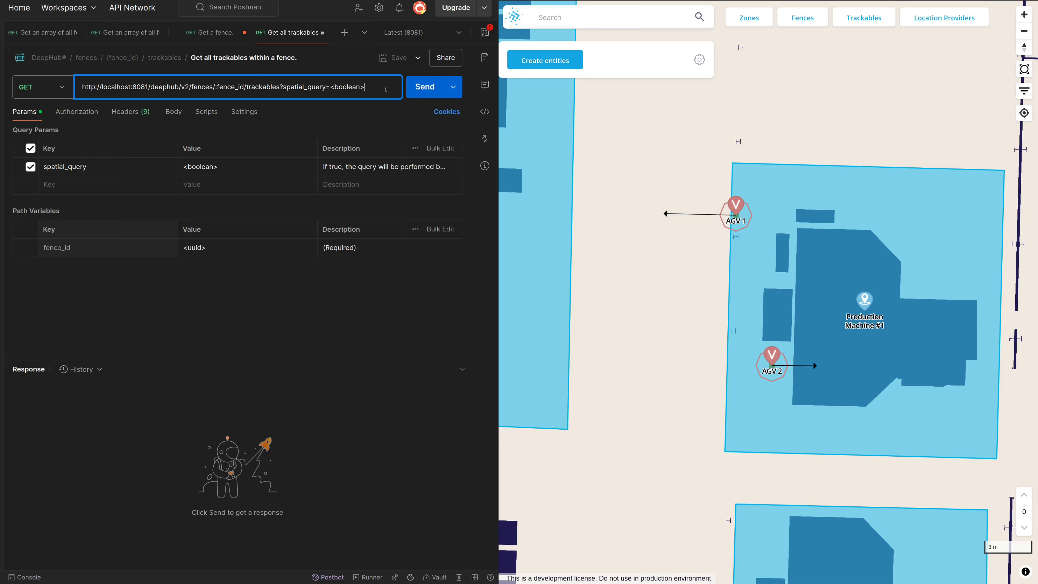
left_click(441, 197)
left_click(770, 200)
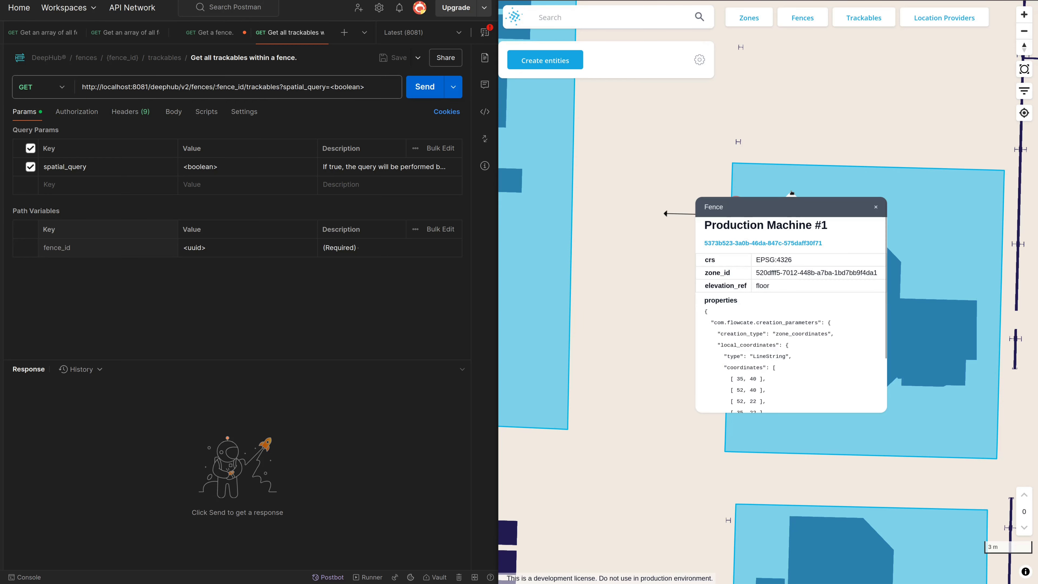
triple_click(760, 243)
key("ctrl+c")
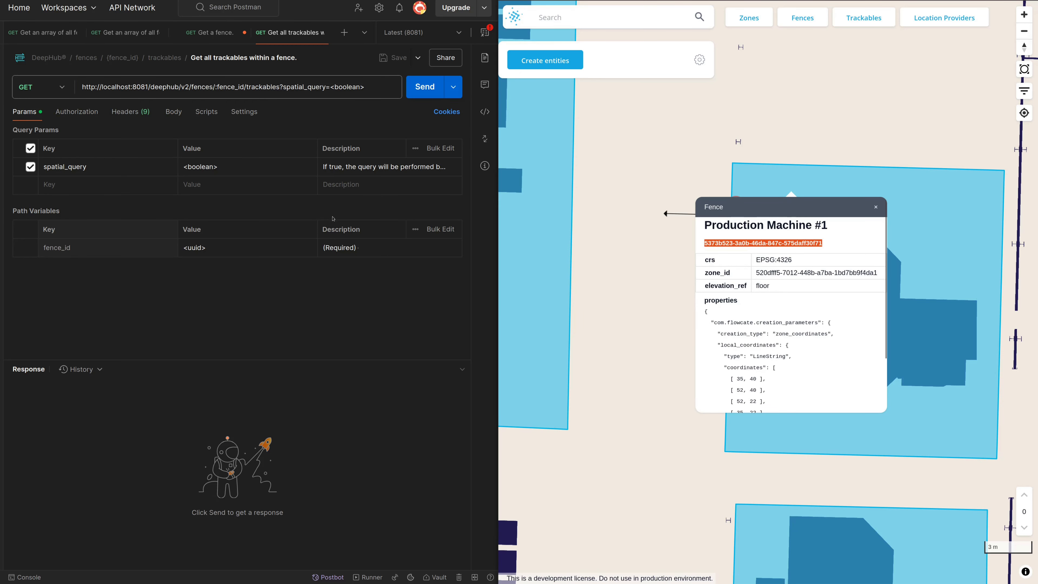
triple_click(237, 249)
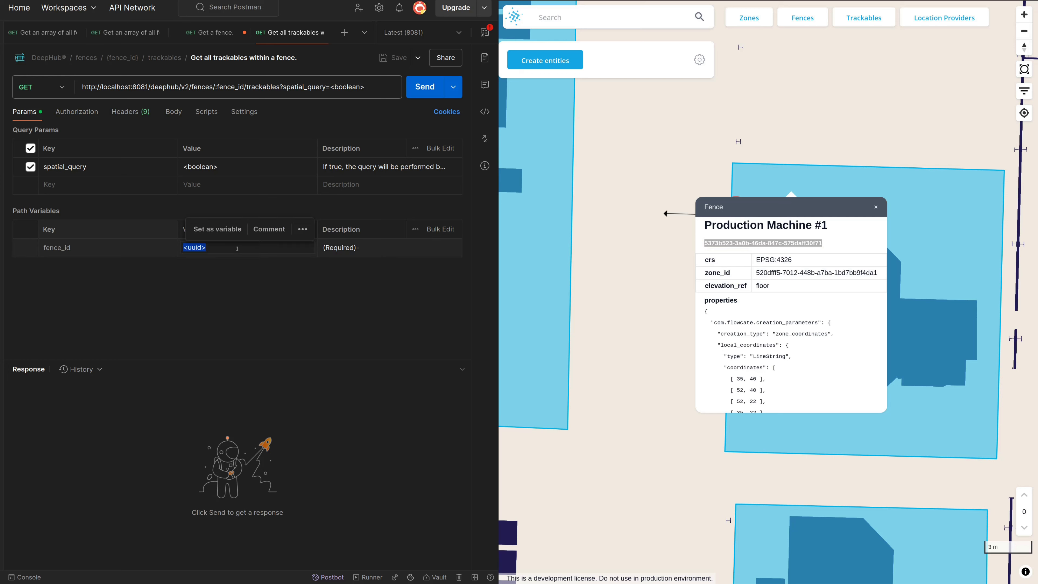
key("ctrl+v")
Set spatial_query to true, send the Get all trackables within a fence request, and enlarge the response area
triple_click(246, 167)
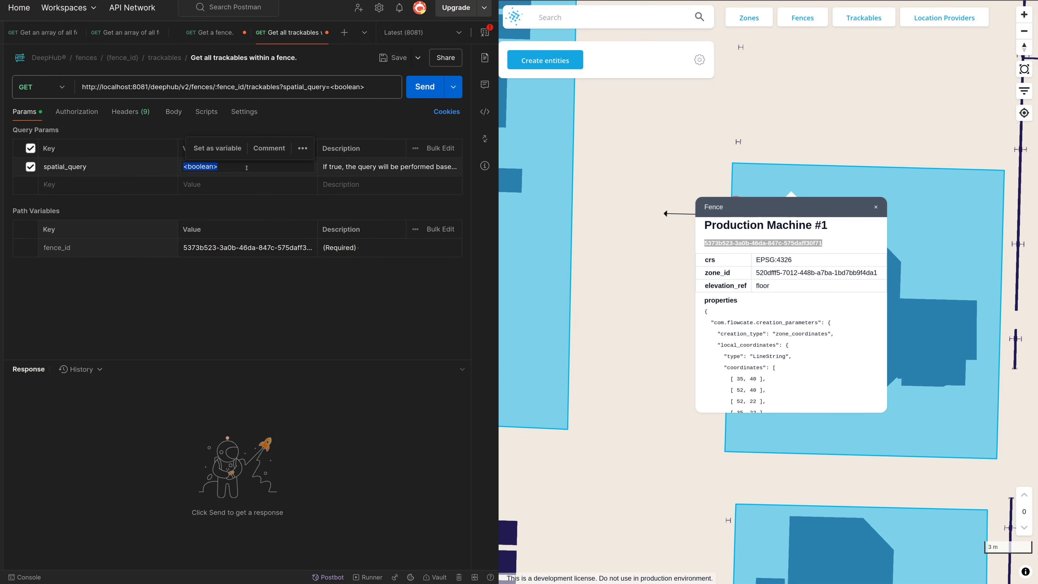
type("true")
left_click(421, 88)
left_click_drag(258, 360, 266, 263)
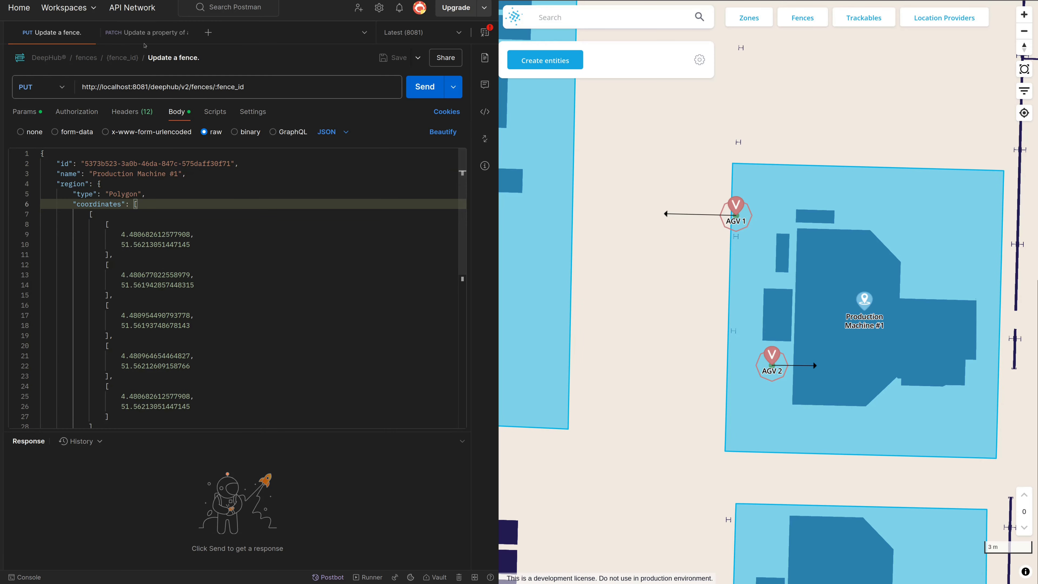
Send the PUT Update a fence request with the new polygon coordinates for Production Machine #1
left_click(148, 33)
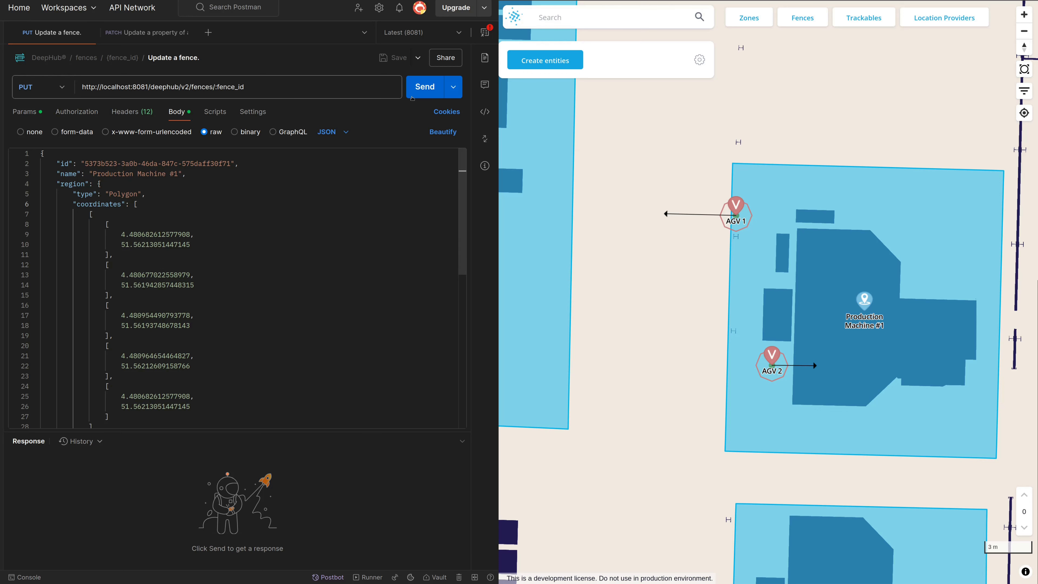
left_click(417, 92)
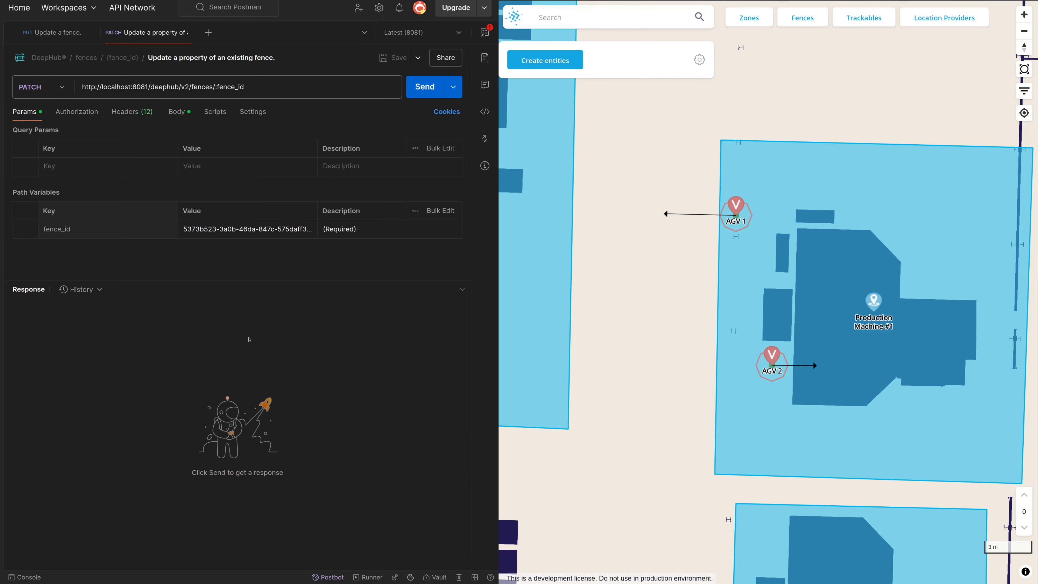
Send the PATCH request that adds floor 1 and extrusion 2 and replaces the name with NEW FENCE NAME, and show floor 1 on the map
left_click(177, 111)
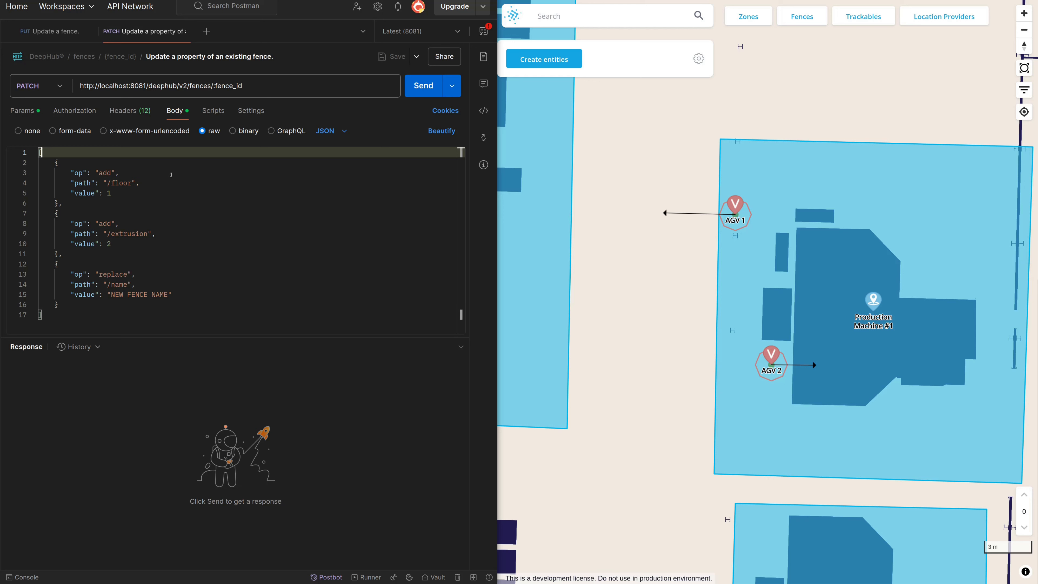
left_click(181, 173)
left_click(167, 224)
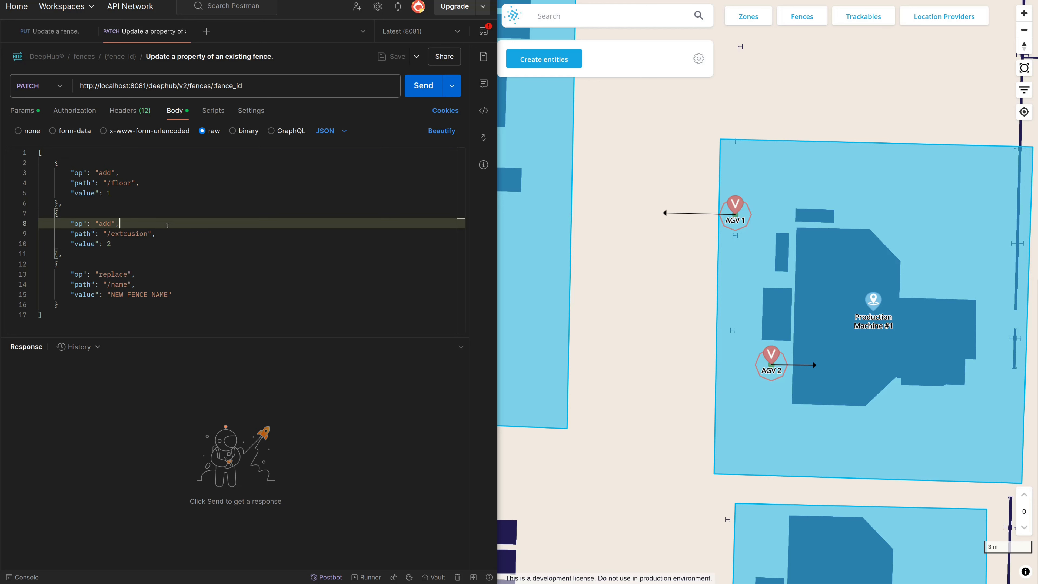
left_click(163, 275)
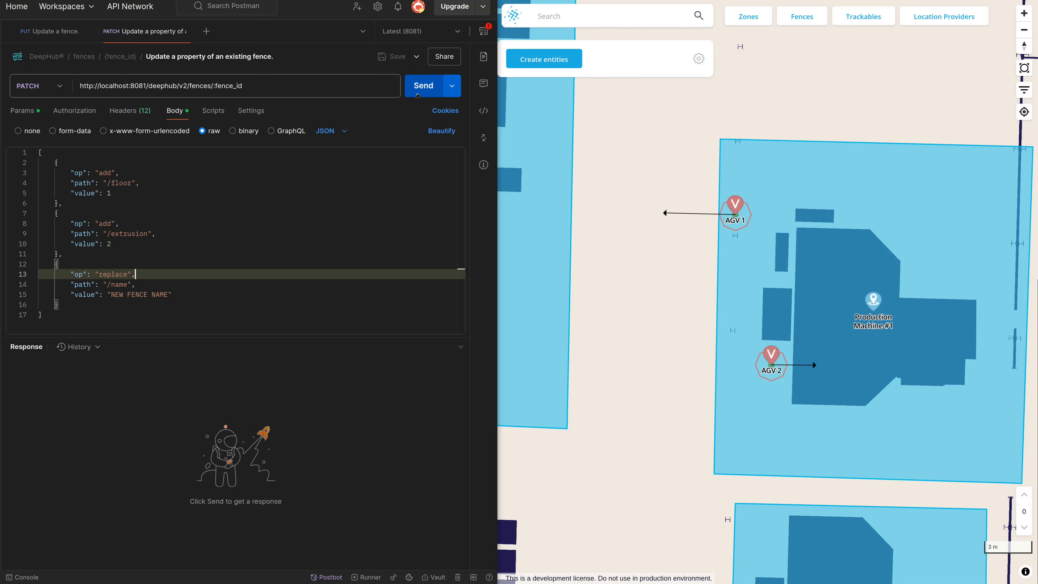
left_click(414, 86)
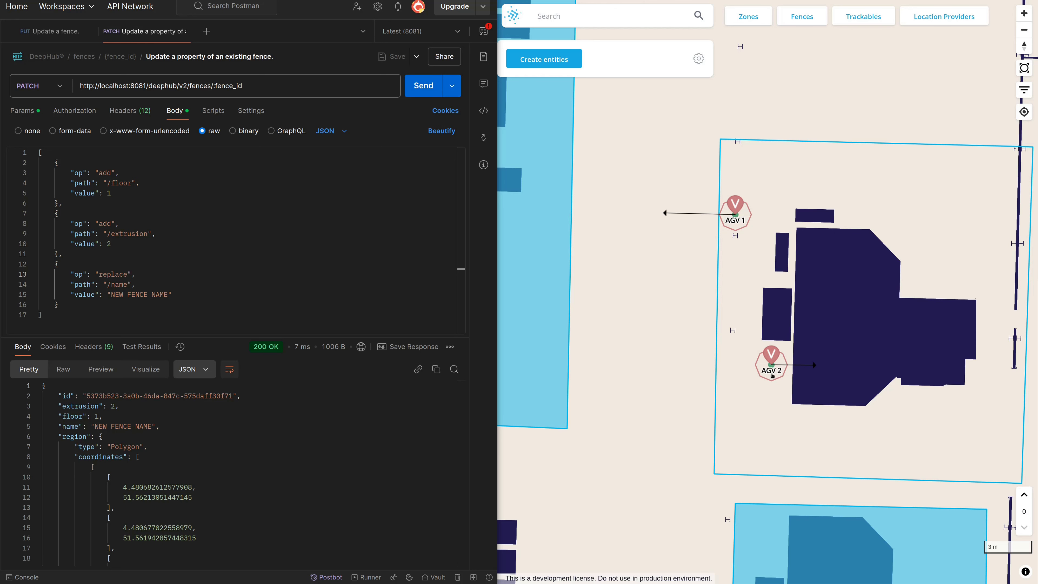
left_click(1025, 495)
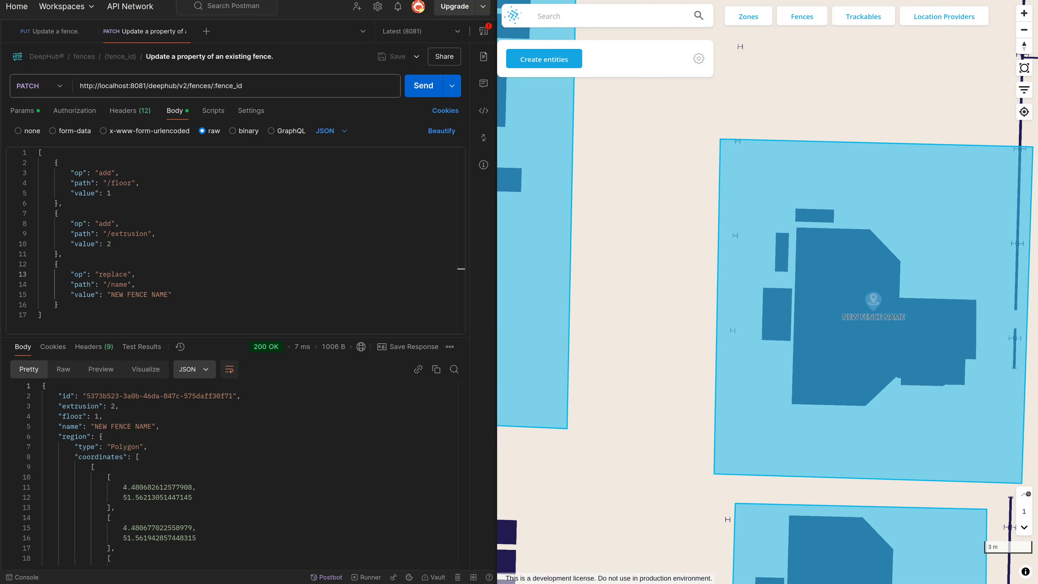
left_click(795, 170)
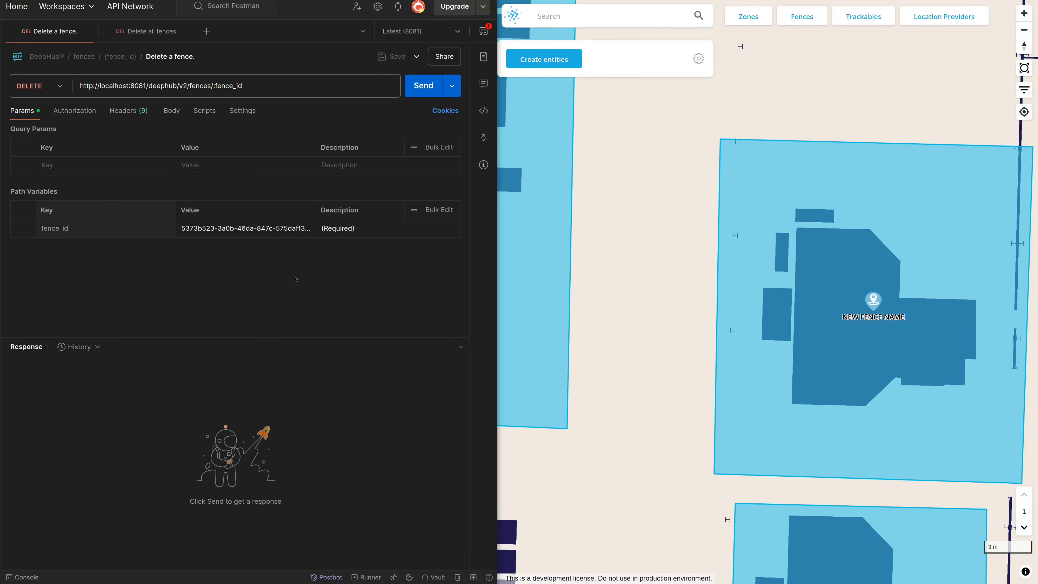
Look over the Delete all fences request, and send the Delete a fence request for the NEW FENCE NAME fence
key("ctrl+Tab")
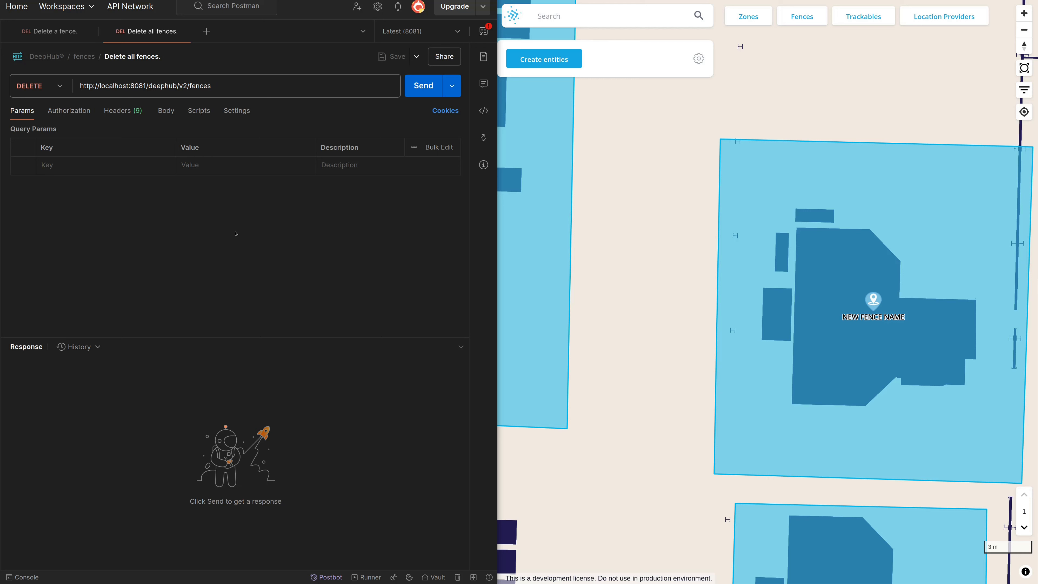
key("ctrl+Tab")
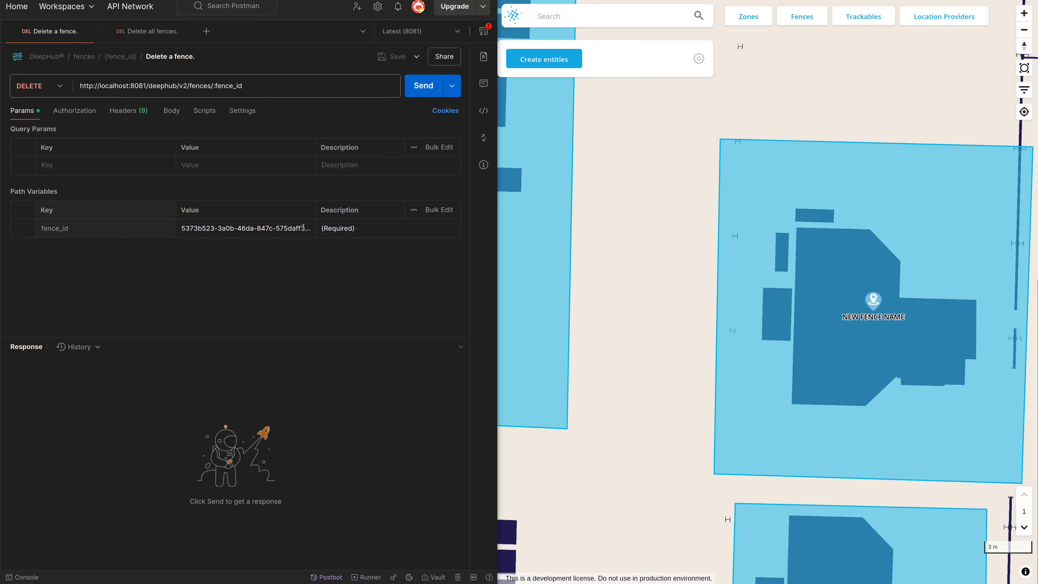
left_click(420, 91)
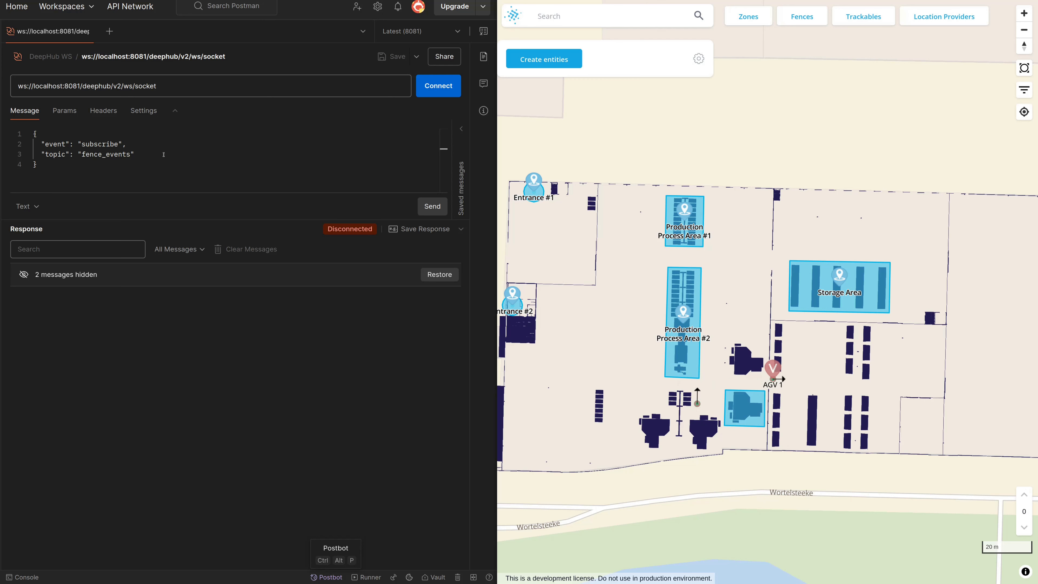
Connect to ws://localhost:8081/deephub/v2/ws/socket and send the message subscribing to the fence_events topic
left_click(184, 155)
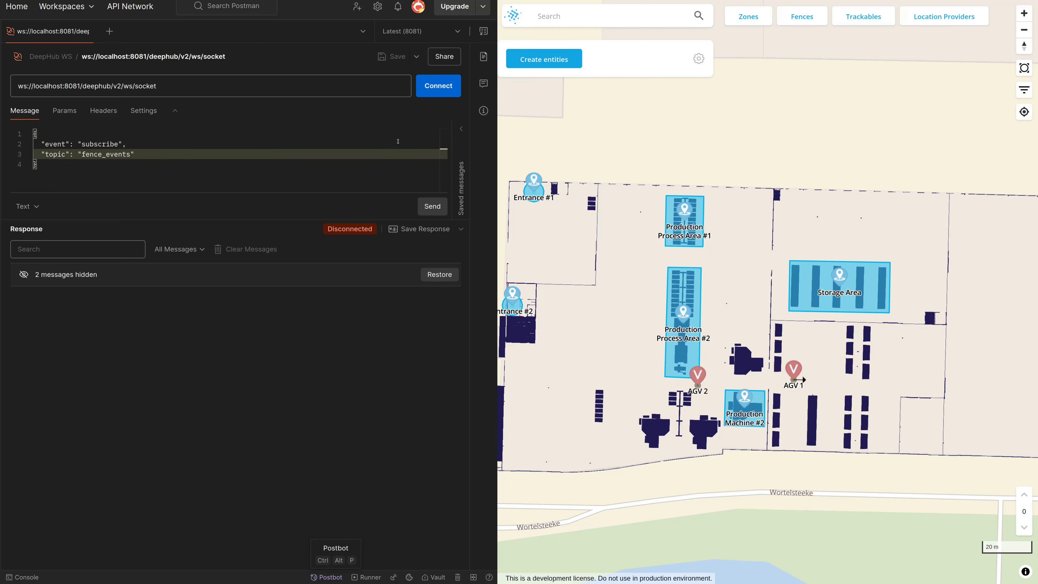
left_click(431, 94)
left_click(432, 207)
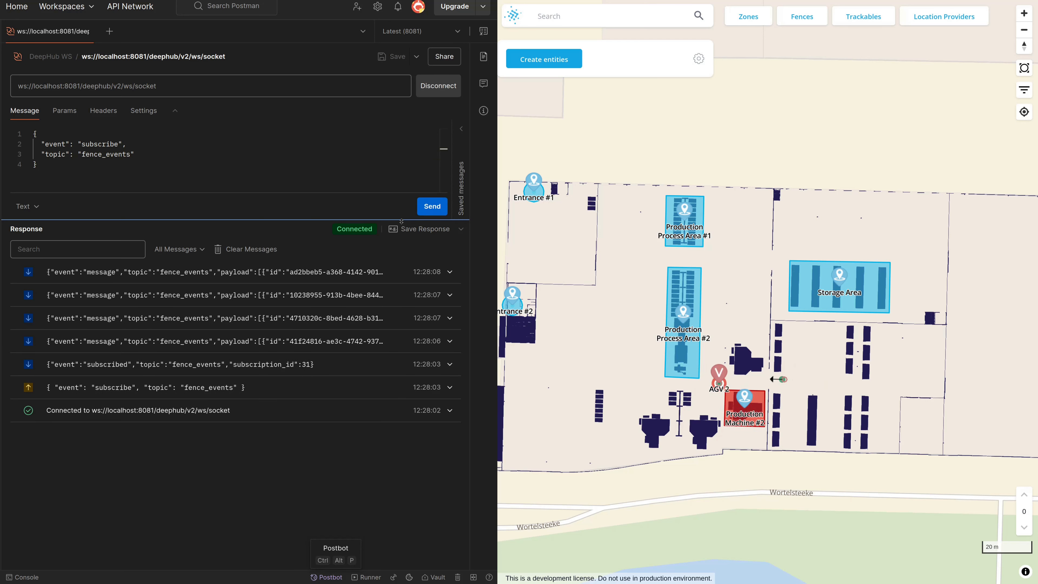
Expand the newest fence_events message and examine its event type, entry and exit times, provider ID and trackable ID
left_click(333, 271)
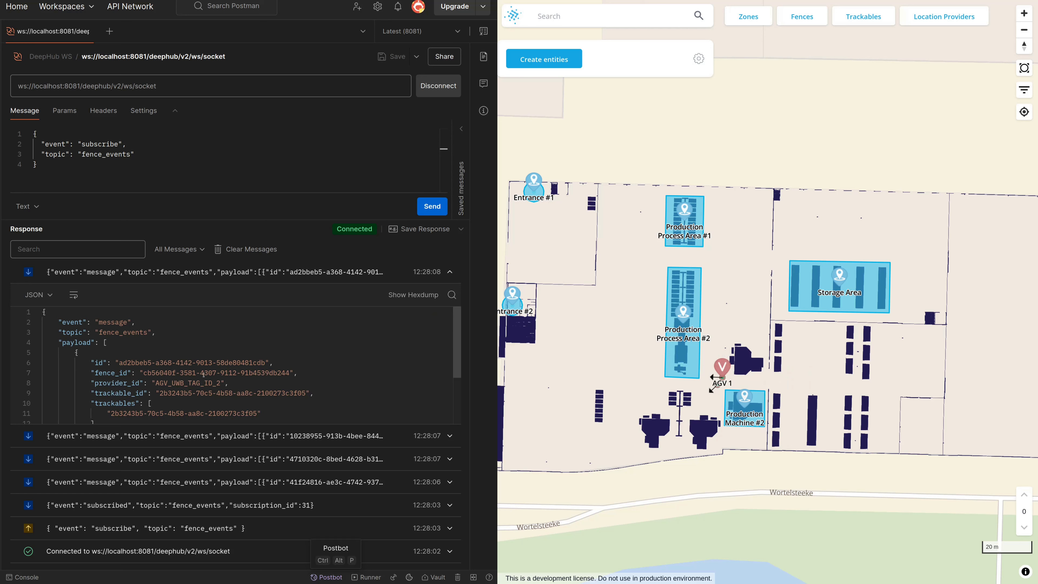
scroll(199, 379, "down", 1)
scroll(199, 379, "down", 2)
left_click(115, 359)
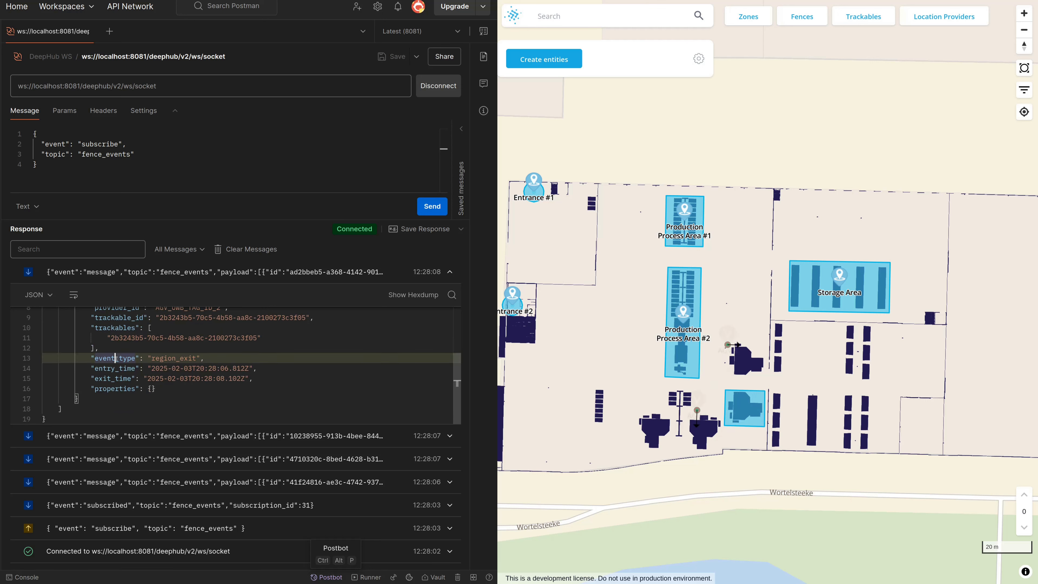
left_click(123, 368)
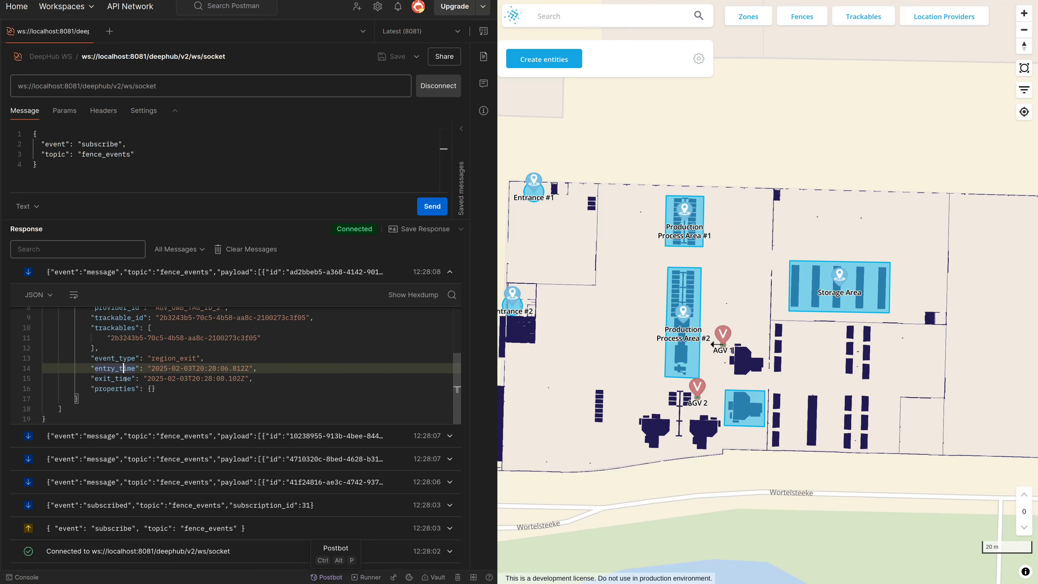
left_click(123, 378)
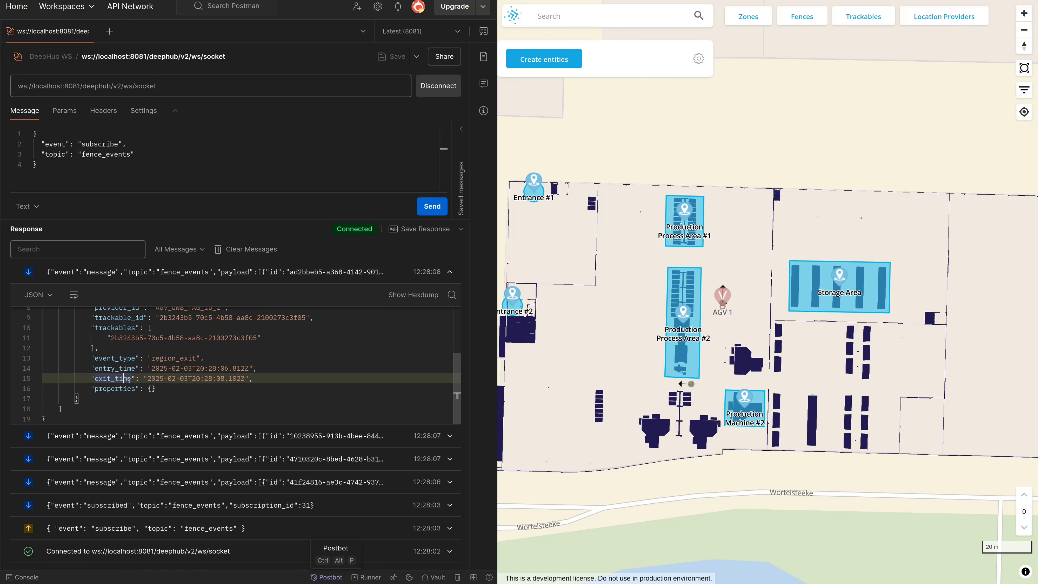
scroll(124, 362, "up", 1)
left_click(124, 336)
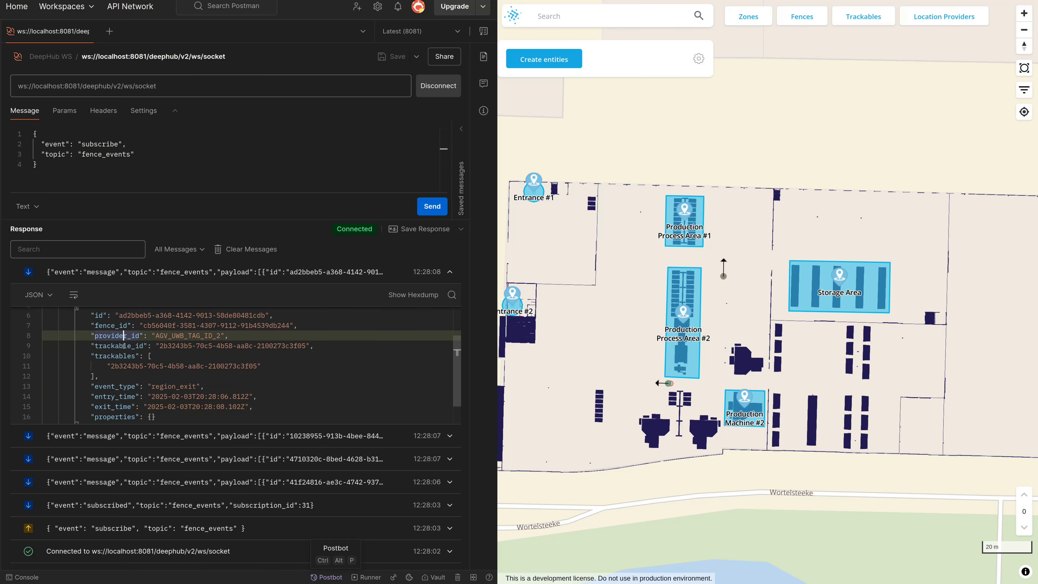
left_click(124, 345)
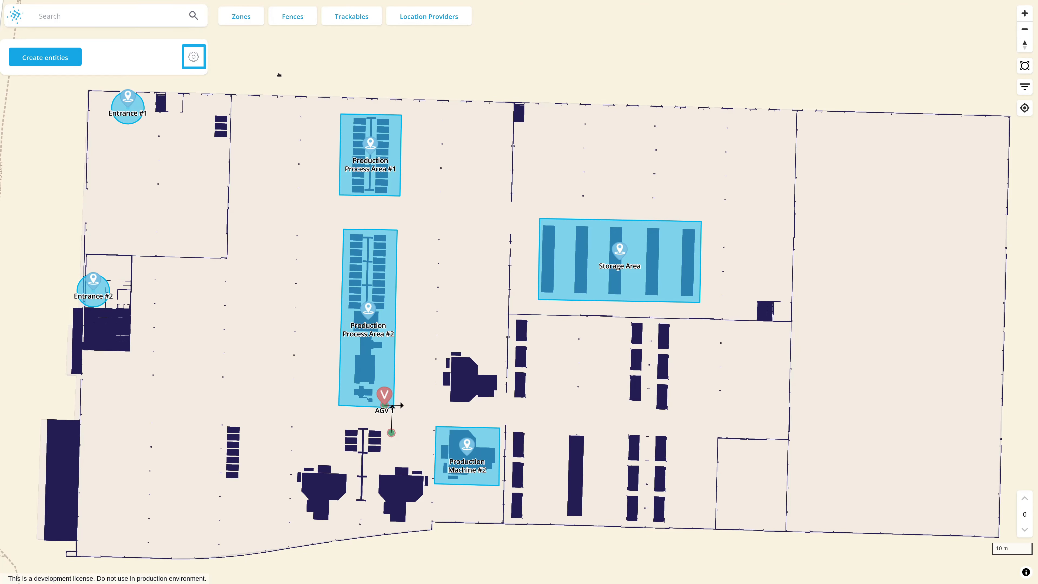
In the DeepHub map interface, export all trackables, location providers, fences, zones and anchors to one file
left_click(192, 61)
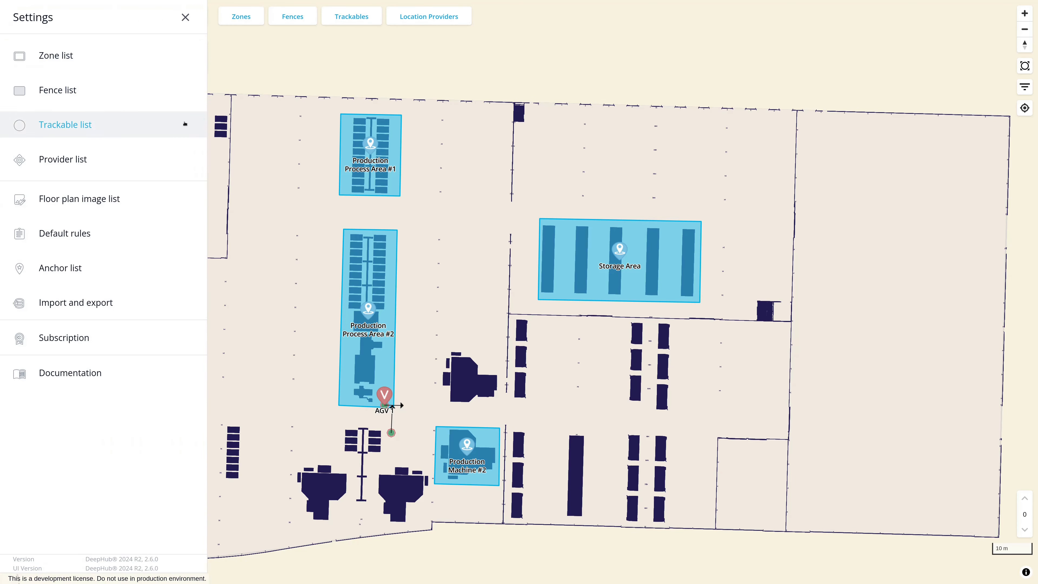
left_click(139, 295)
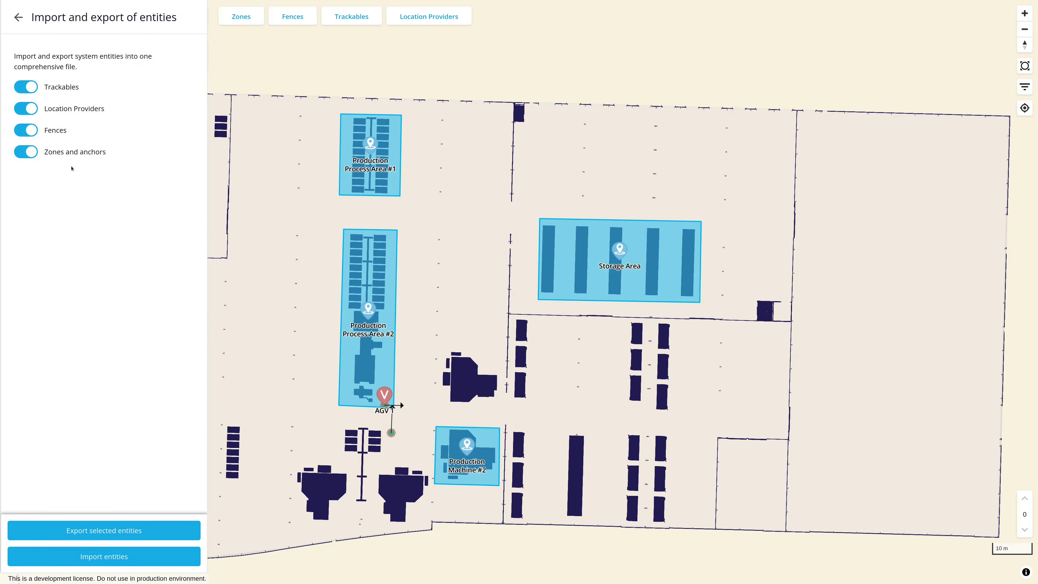
left_click(128, 531)
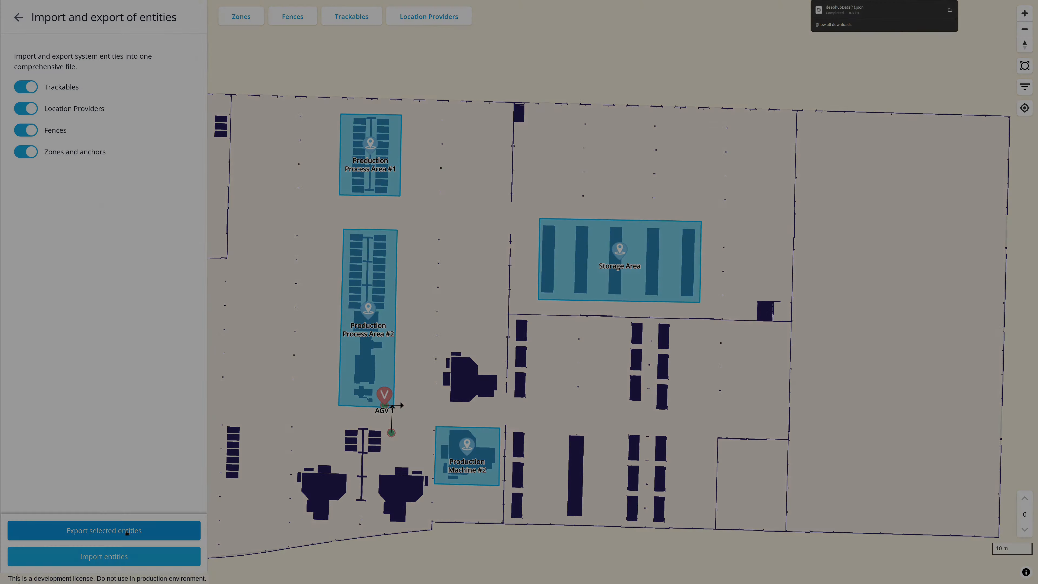